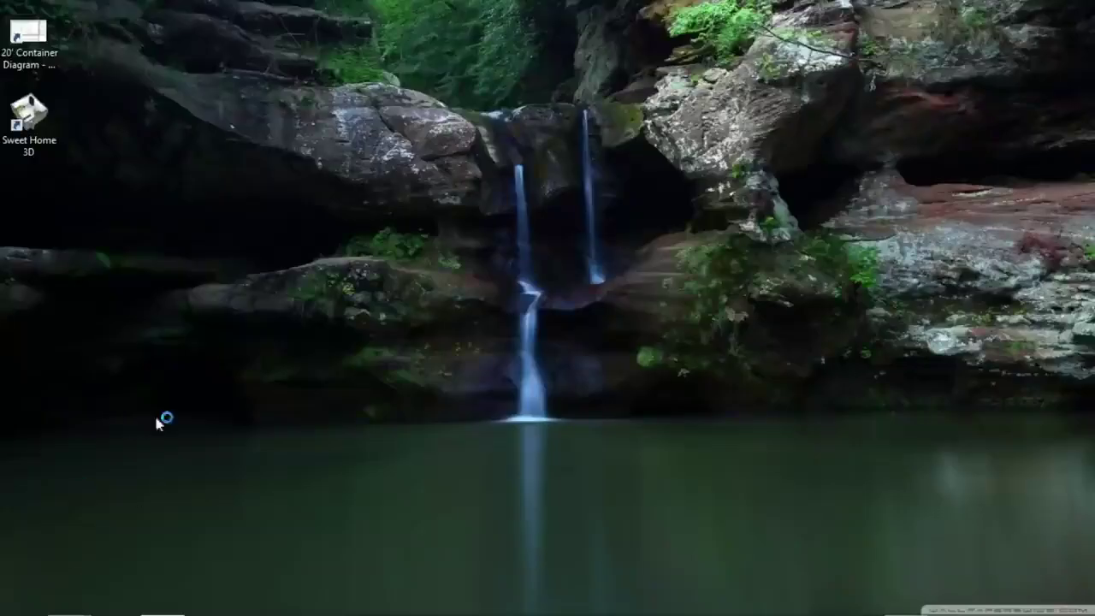
# Start Sweet Home 3D from the desktop and maximize its window
pyautogui.doubleClick(31, 117)
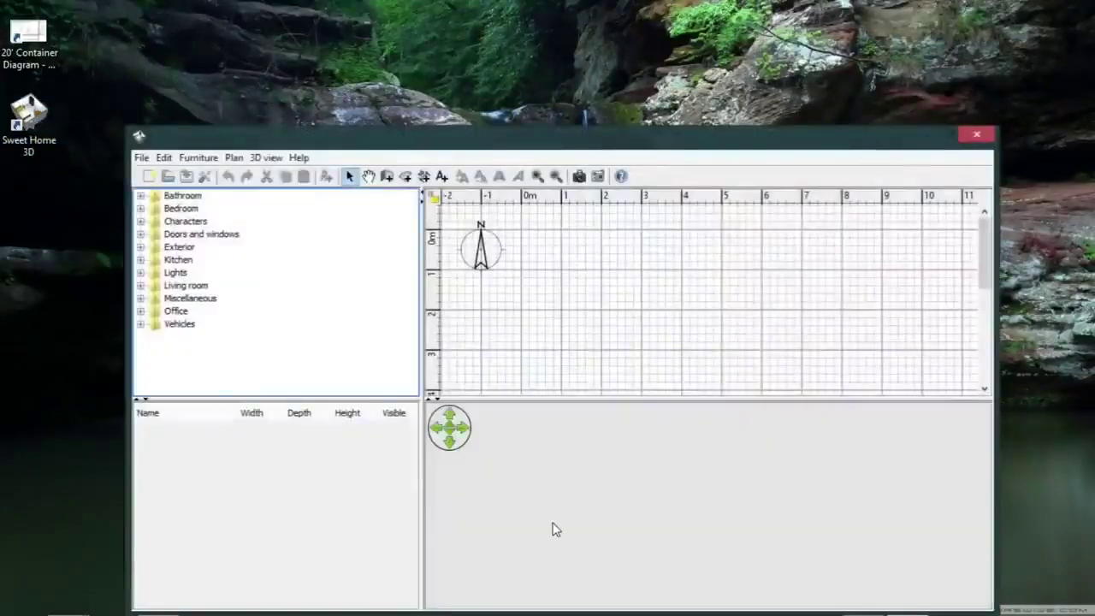
pyautogui.moveTo(609, 144); pyautogui.dragTo(603, 75)
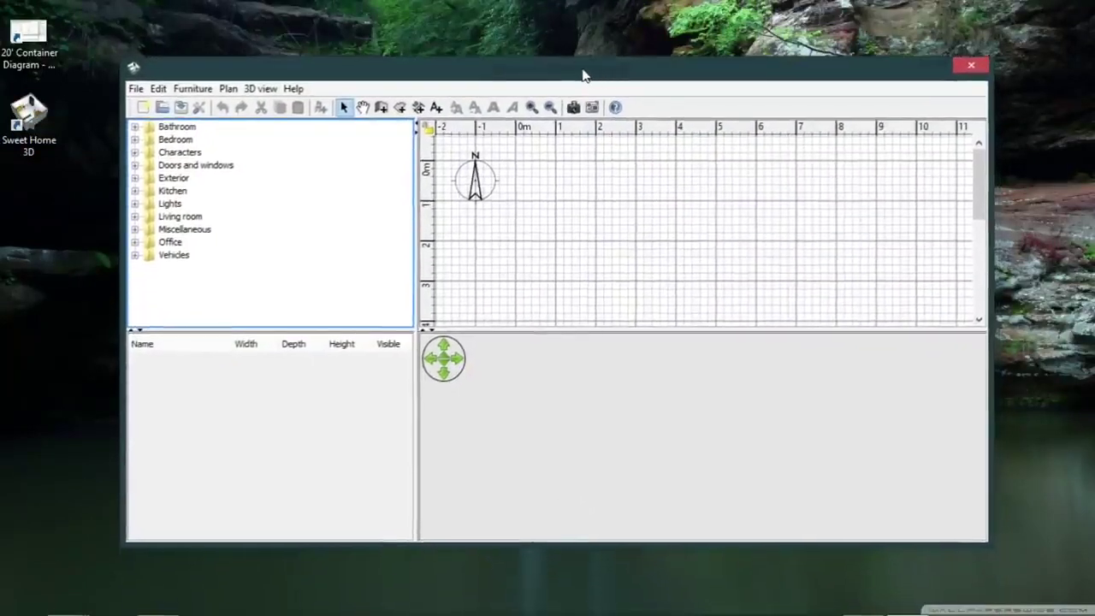
pyautogui.doubleClick(582, 75)
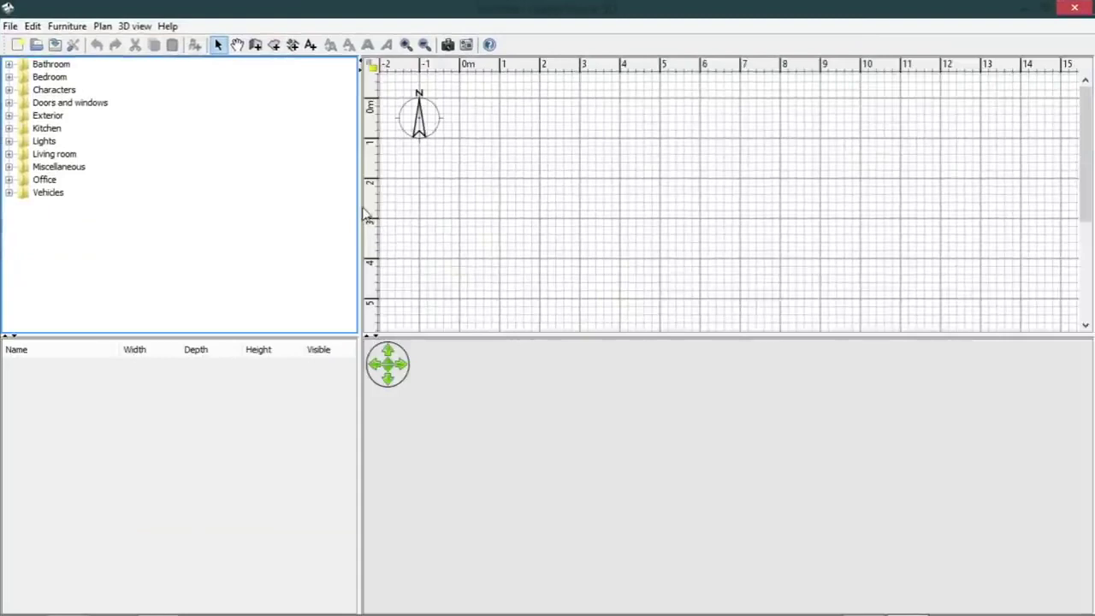
# Resize the workspace panes to narrow the furniture catalog and make the 3D view taller than the plan
pyautogui.moveTo(357, 198); pyautogui.dragTo(156, 191)
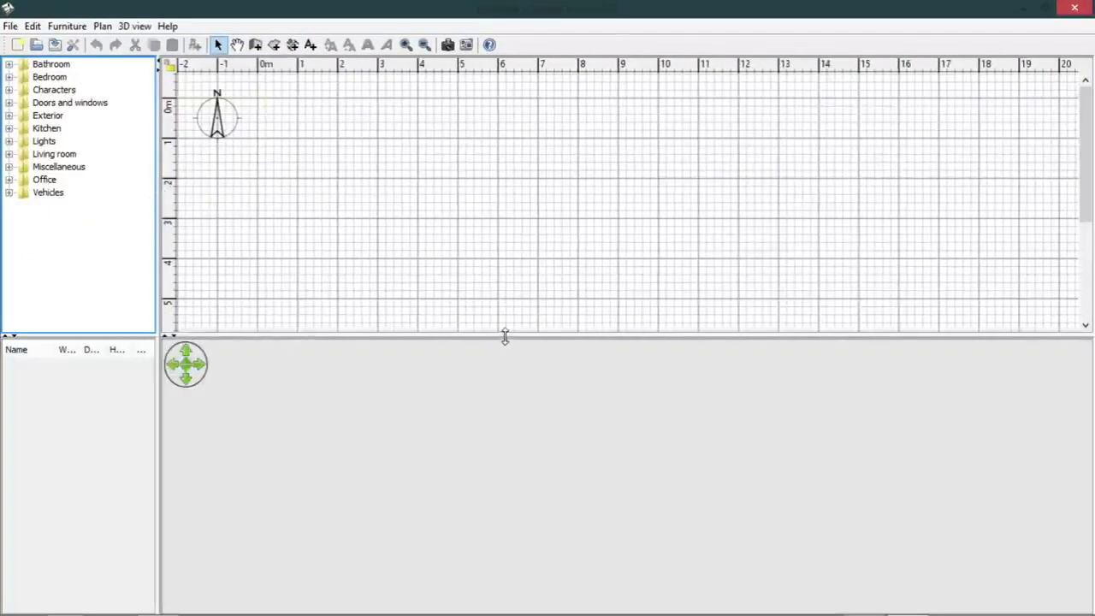
pyautogui.moveTo(505, 334); pyautogui.dragTo(515, 260)
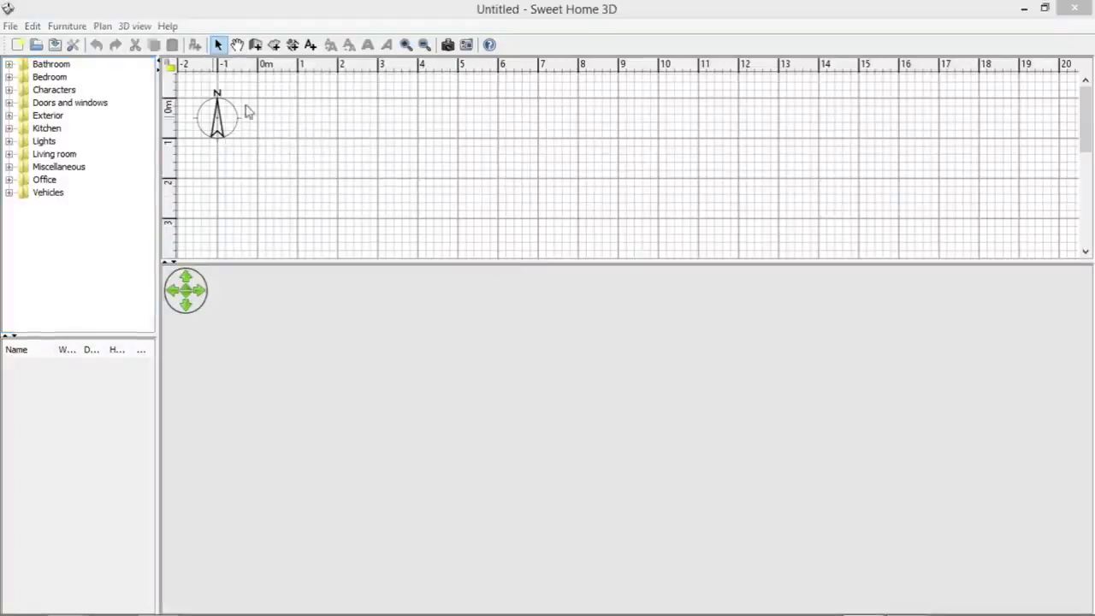
# Draw a rectangular room about 590 cm long and 236 cm deep in the plan
pyautogui.click(274, 47)
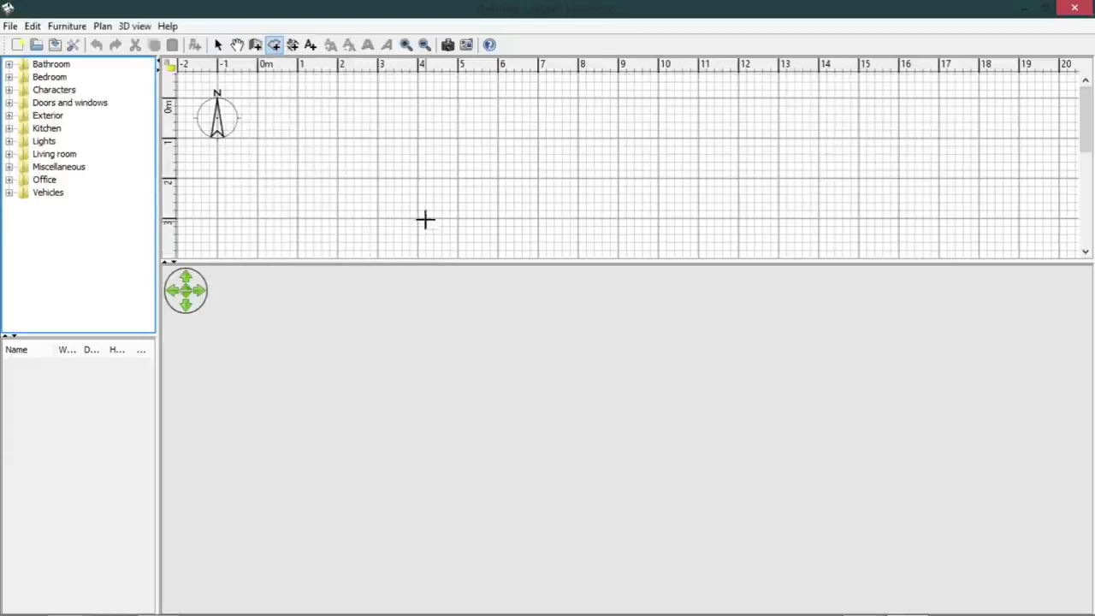
pyautogui.click(418, 178)
pyautogui.click(418, 178)
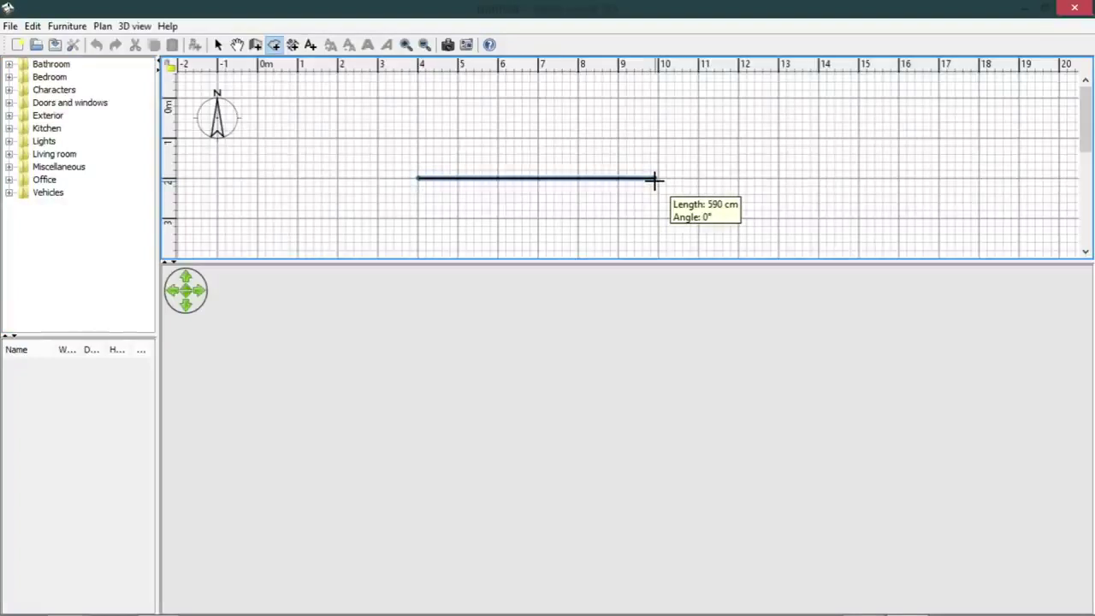
pyautogui.click(654, 179)
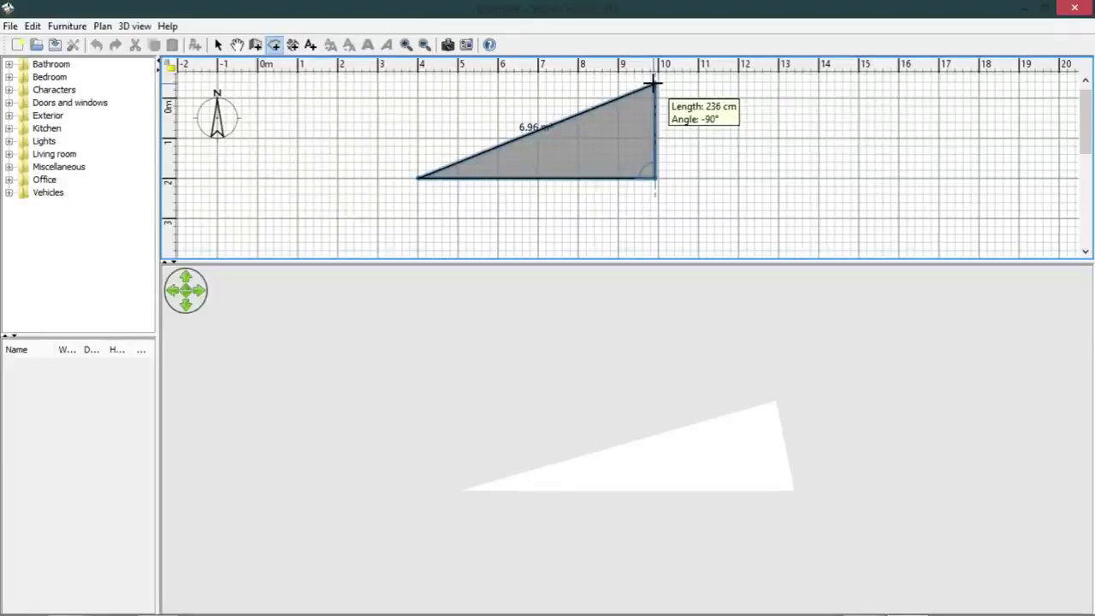
pyautogui.click(655, 83)
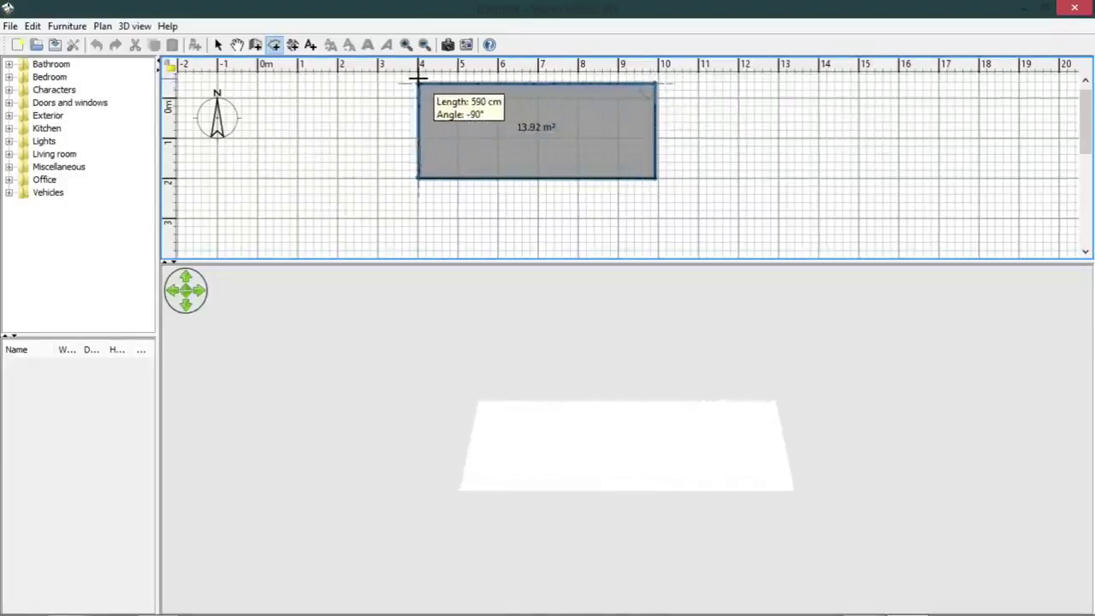
pyautogui.doubleClick(418, 80)
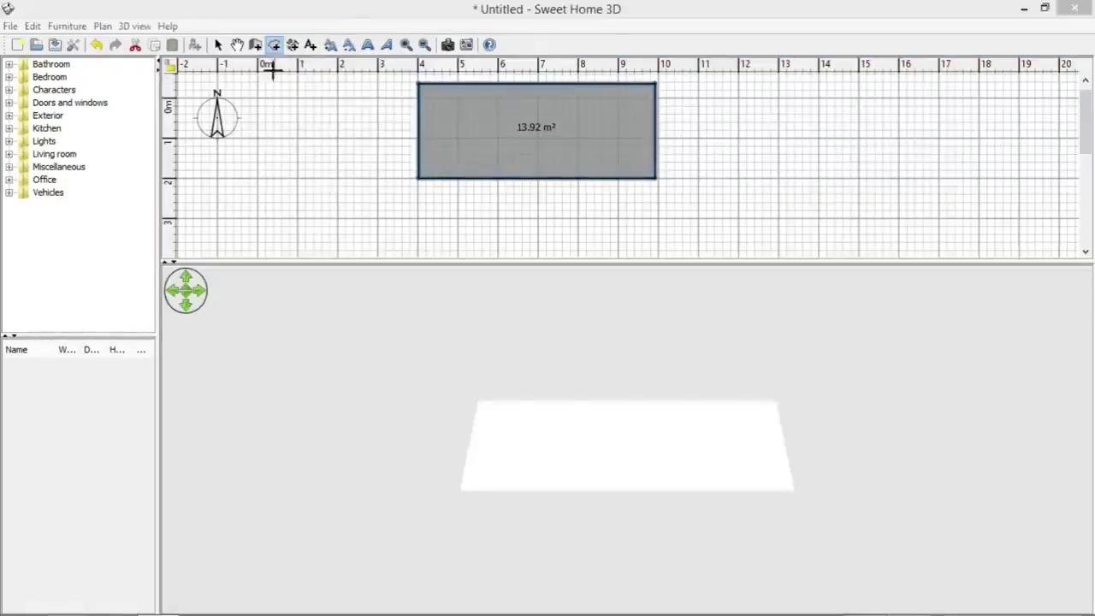
# Draw a closed rectangle of four walls around the room, leaving a small gap on every side
pyautogui.click(256, 46)
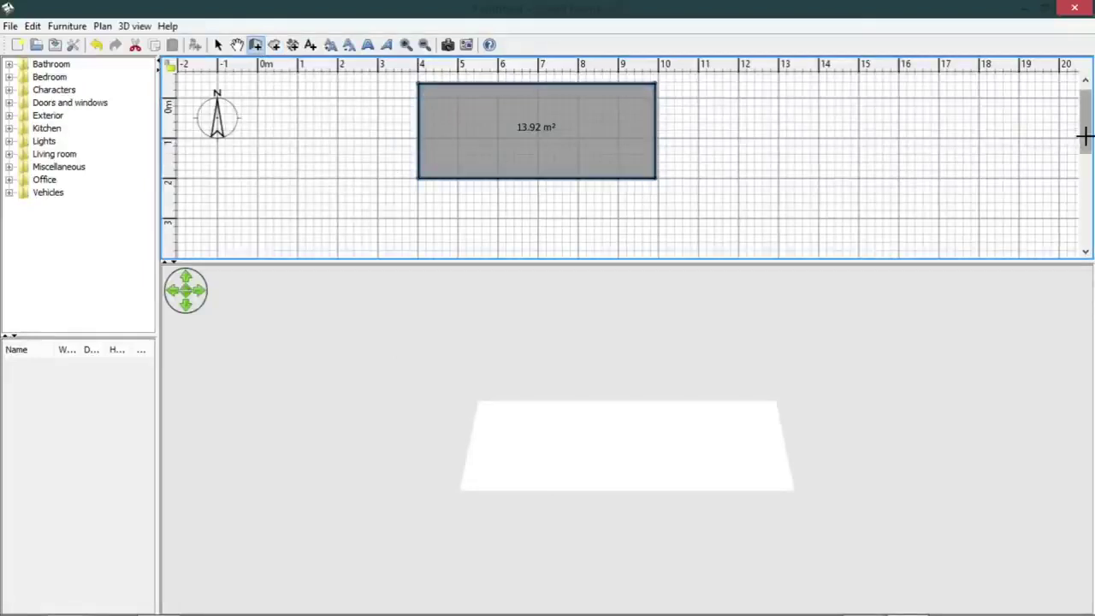
pyautogui.scroll(1, 1084, 129)
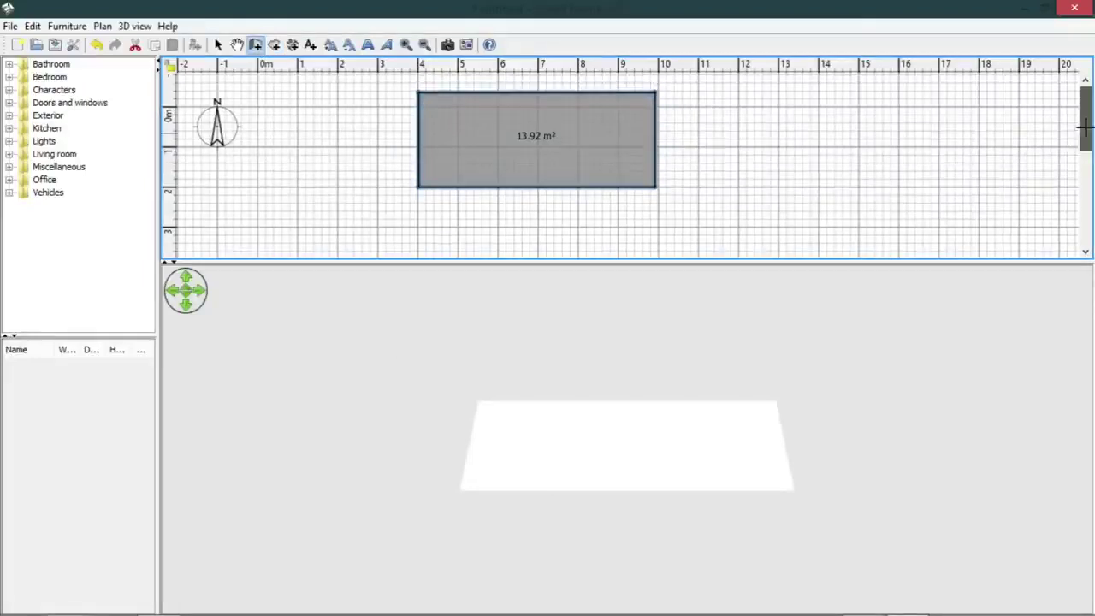
pyautogui.click(398, 82)
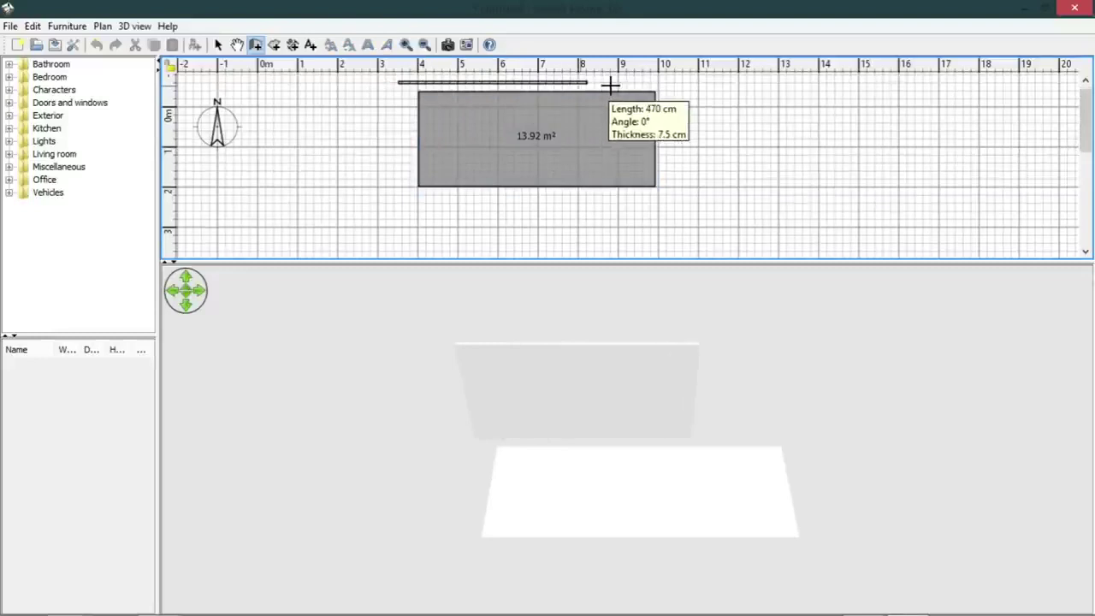
pyautogui.click(681, 83)
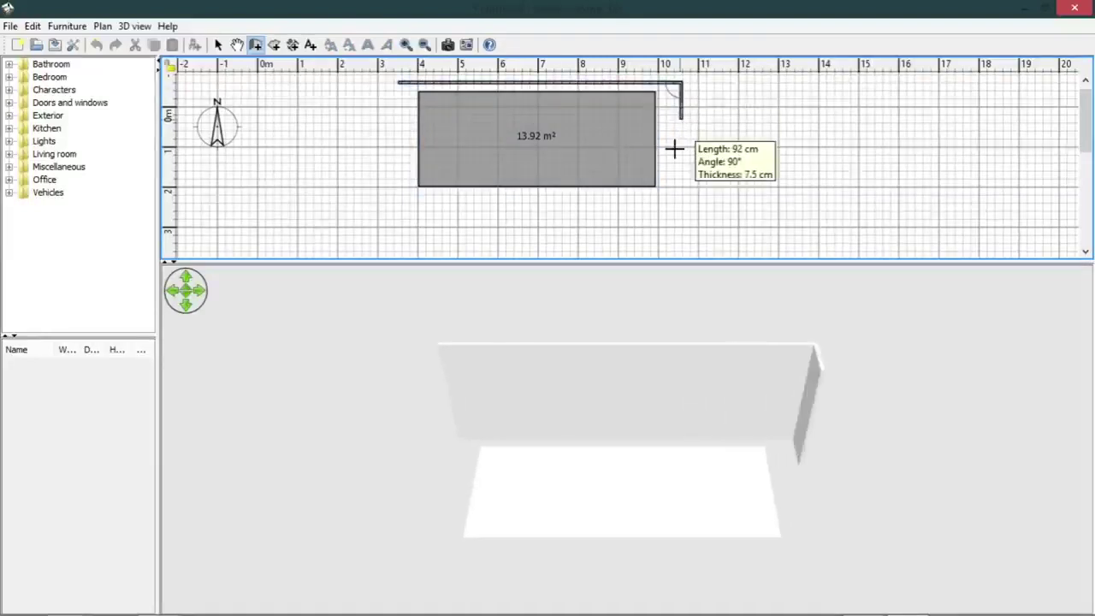
pyautogui.click(681, 196)
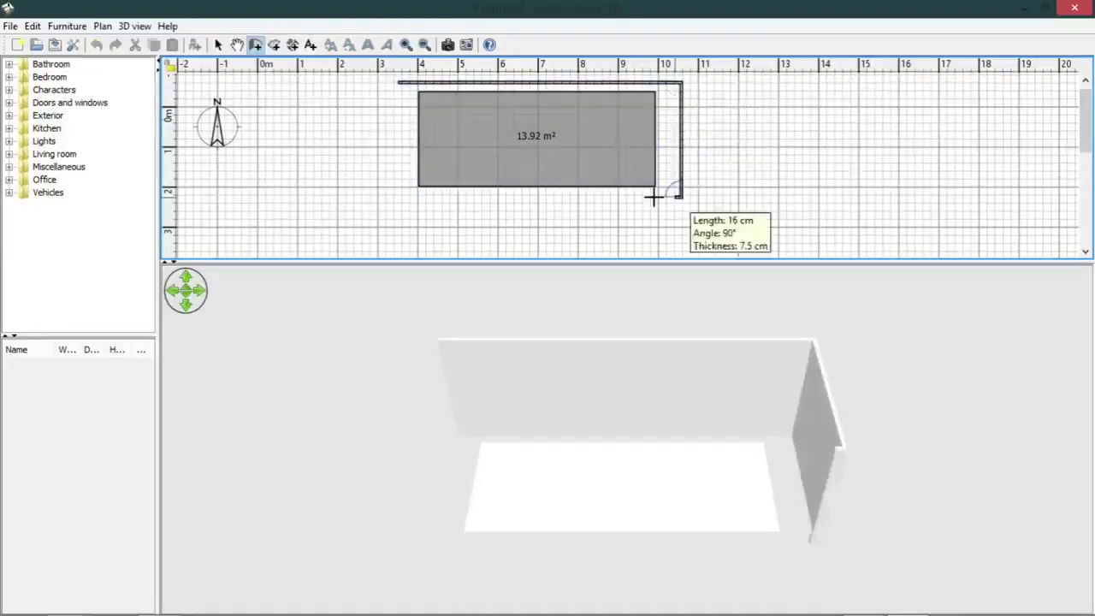
pyautogui.click(396, 197)
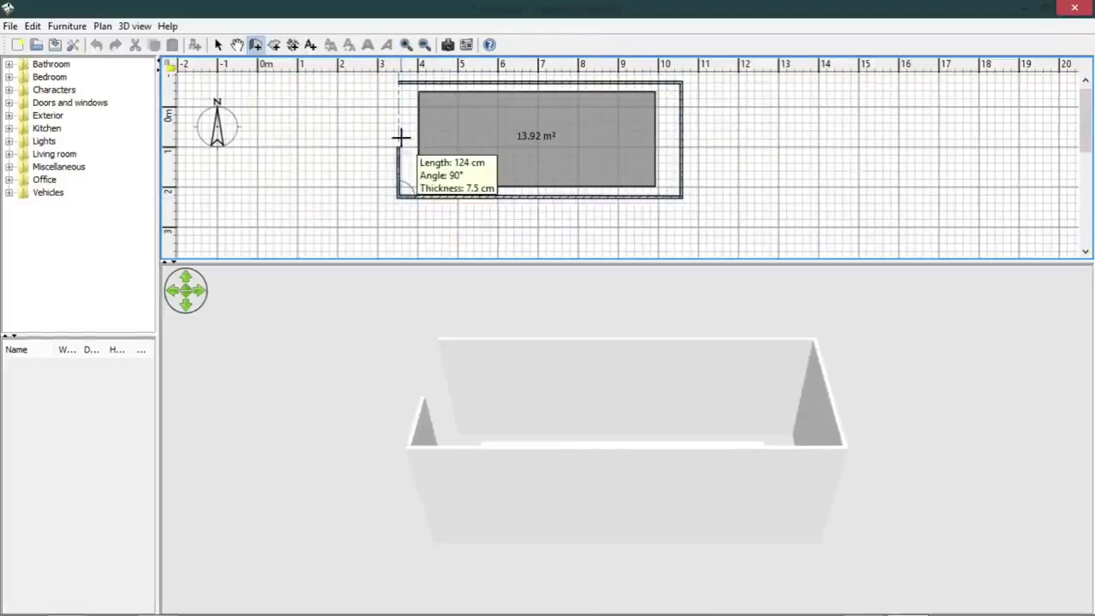
pyautogui.doubleClick(397, 83)
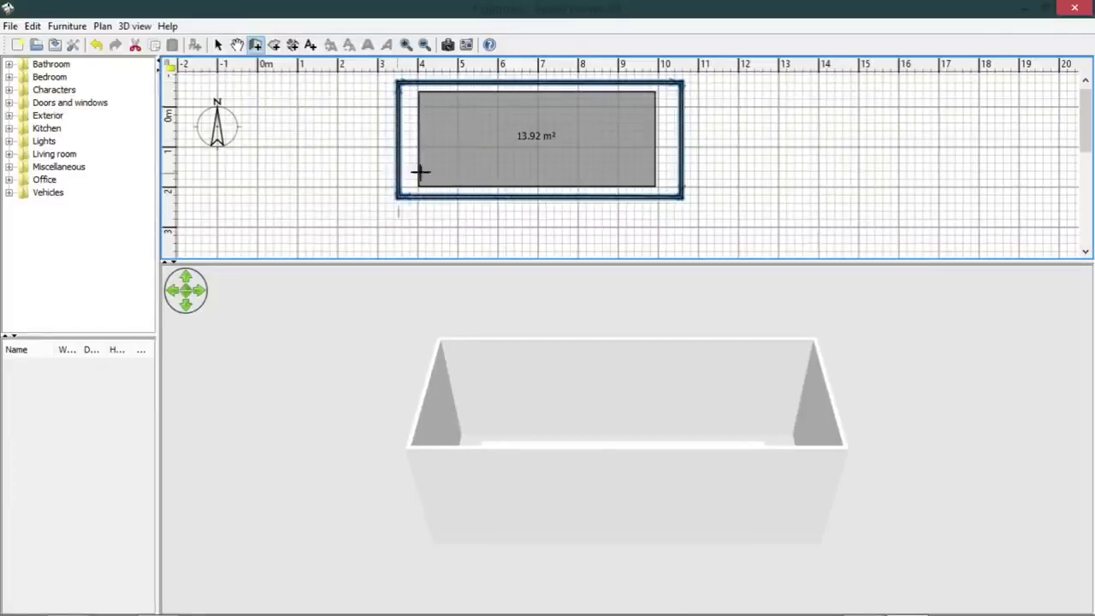
# Set the height of all four walls to 260 cm and their thickness to 8.5 cm
pyautogui.rightClick(682, 161)
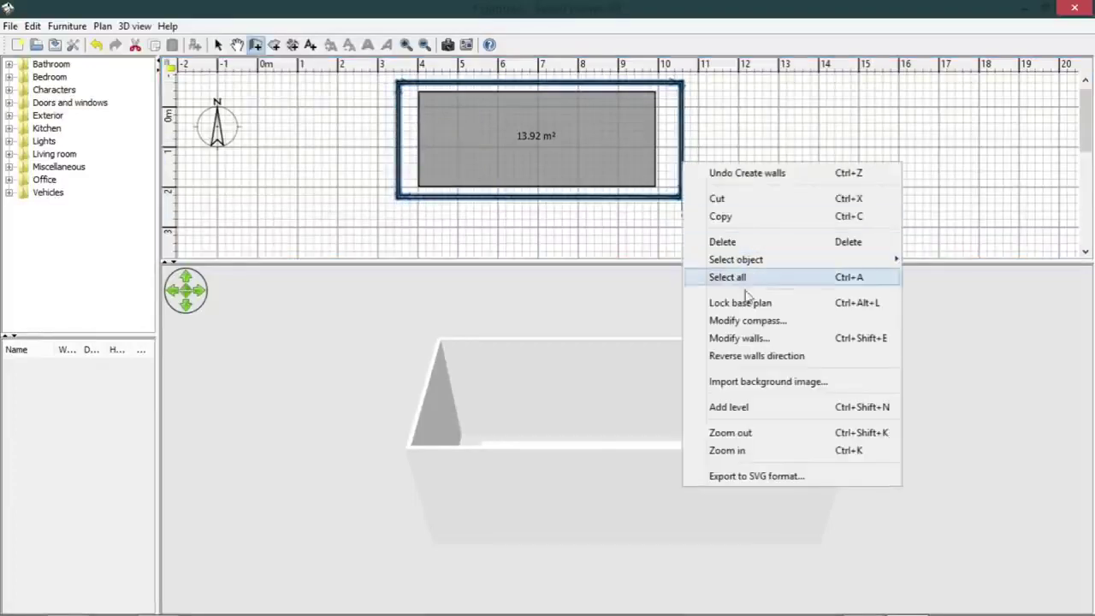
pyautogui.click(754, 338)
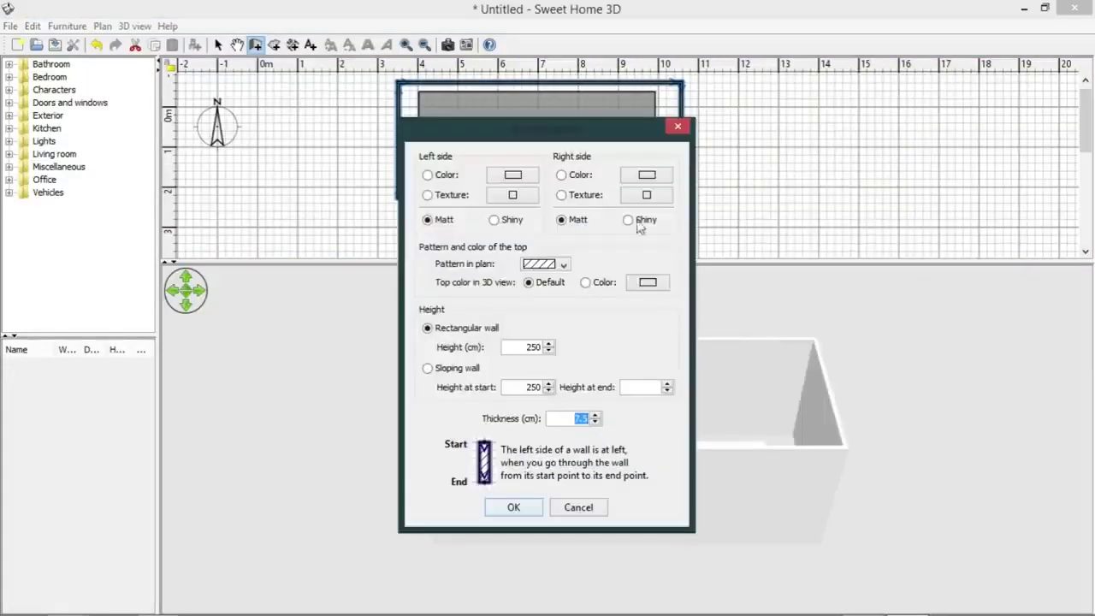
pyautogui.moveTo(555, 135); pyautogui.dragTo(216, 96)
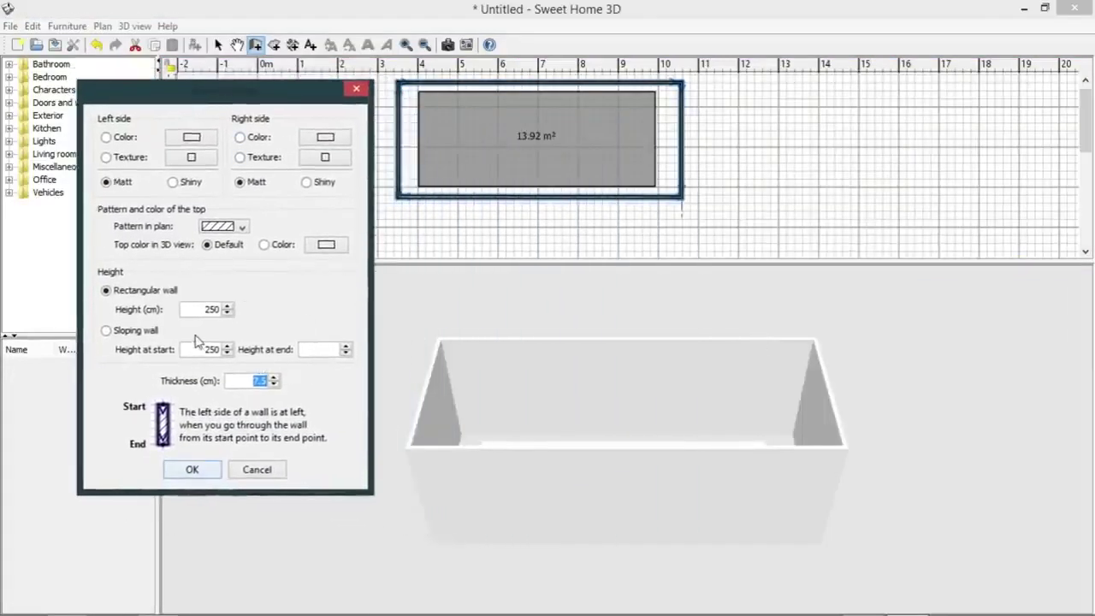
pyautogui.moveTo(195, 310); pyautogui.dragTo(224, 311)
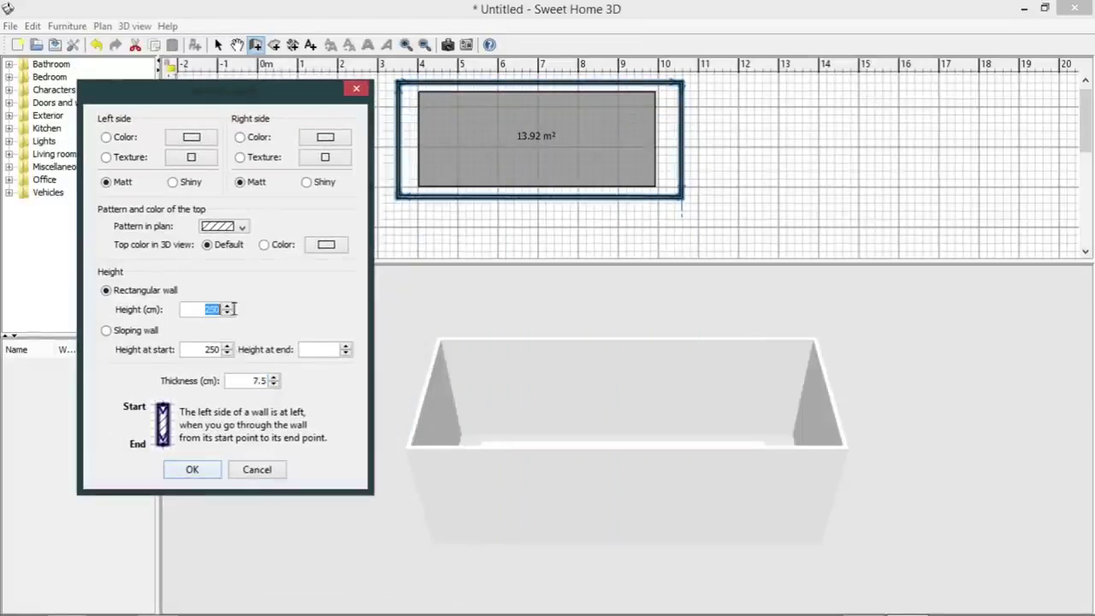
pyautogui.write('260')
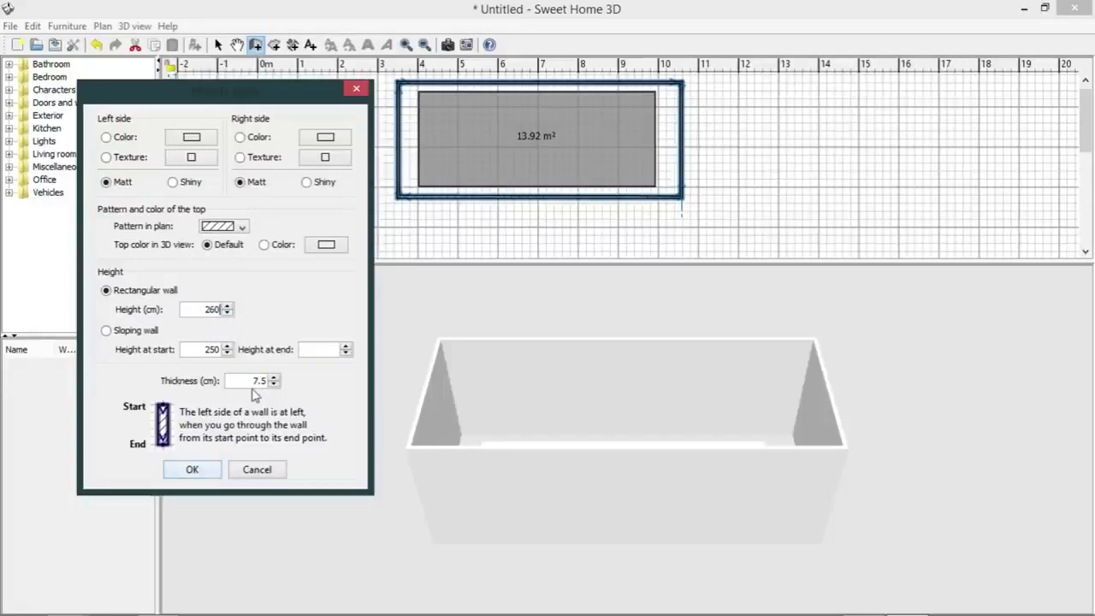
pyautogui.moveTo(254, 381); pyautogui.dragTo(288, 387)
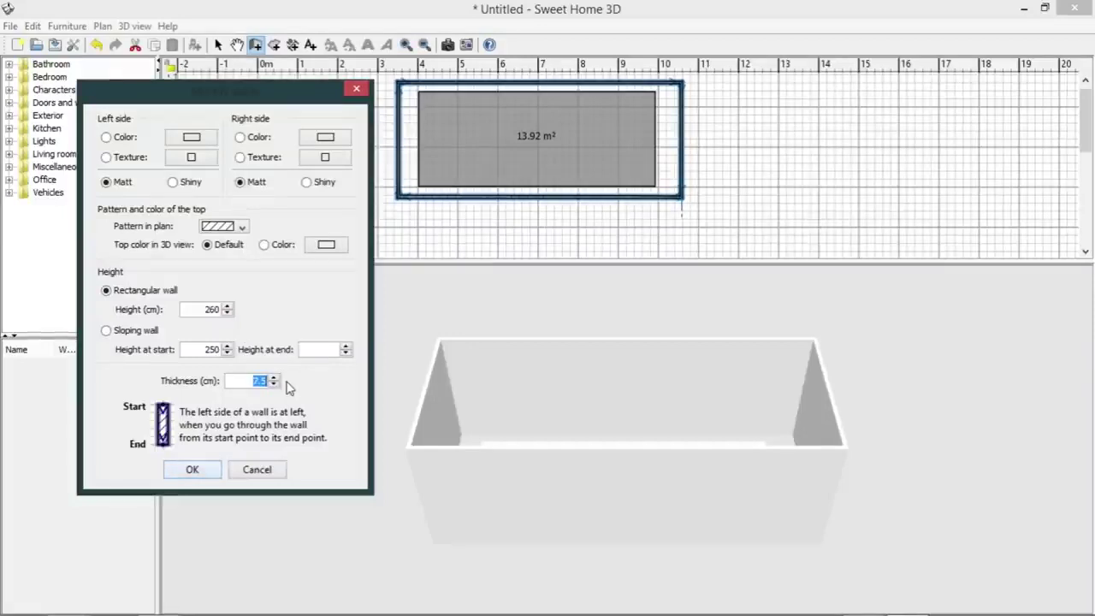
pyautogui.write('8.5')
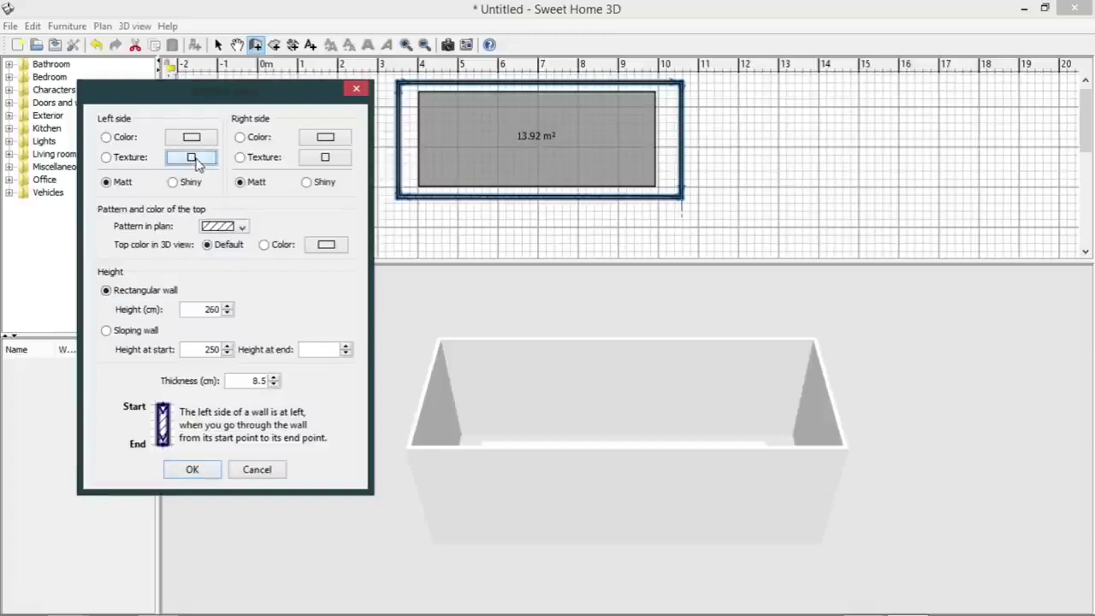
# Assign the Blue Corrugated Shipping Container texture to the left side of the walls
pyautogui.click(192, 158)
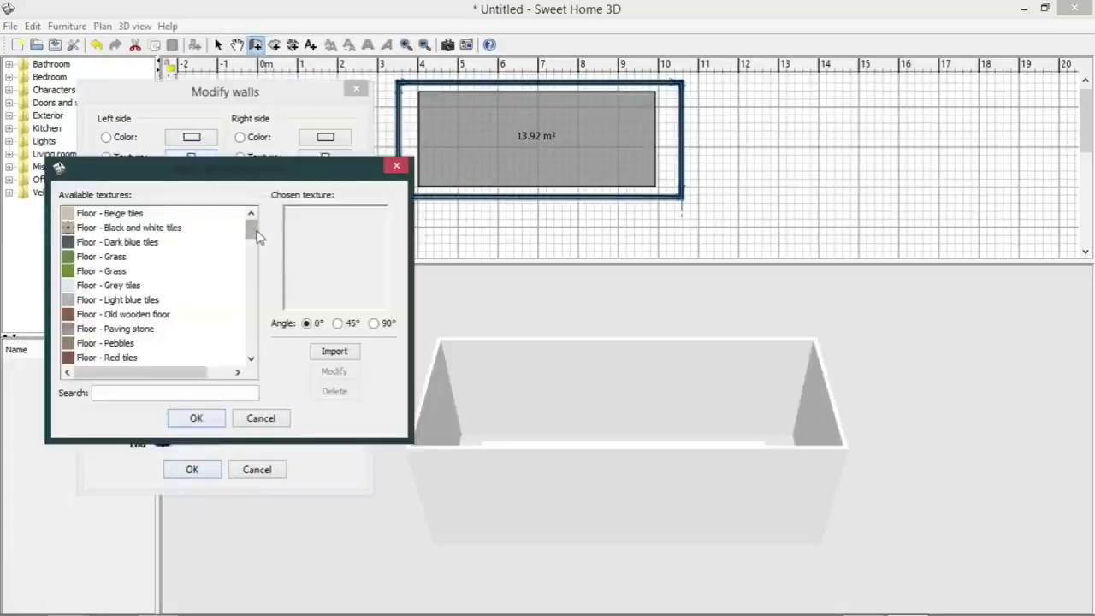
pyautogui.moveTo(253, 230); pyautogui.dragTo(250, 277)
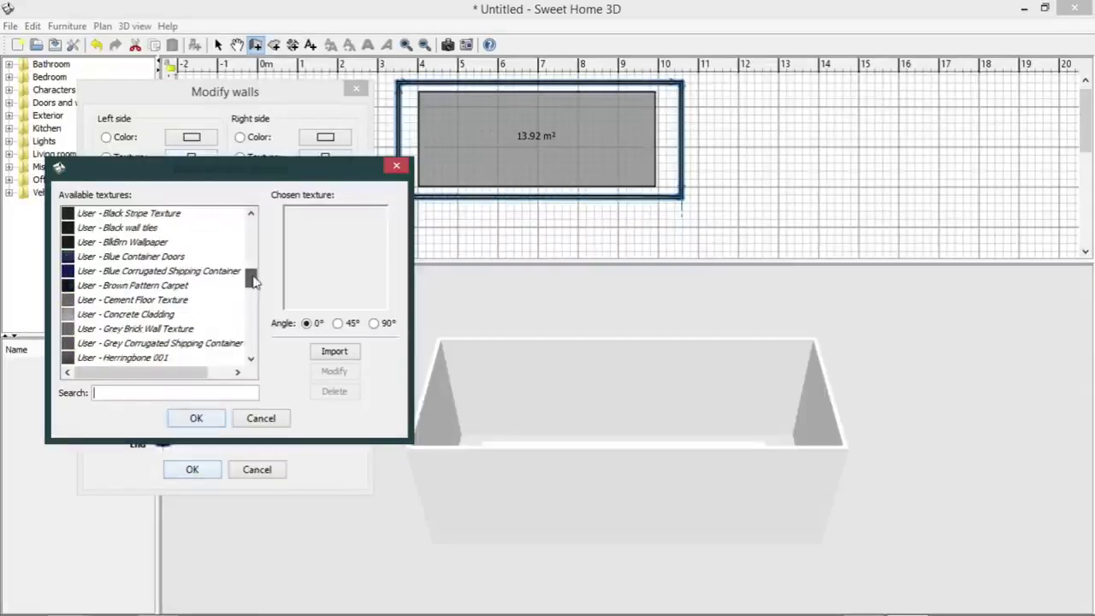
pyautogui.click(172, 345)
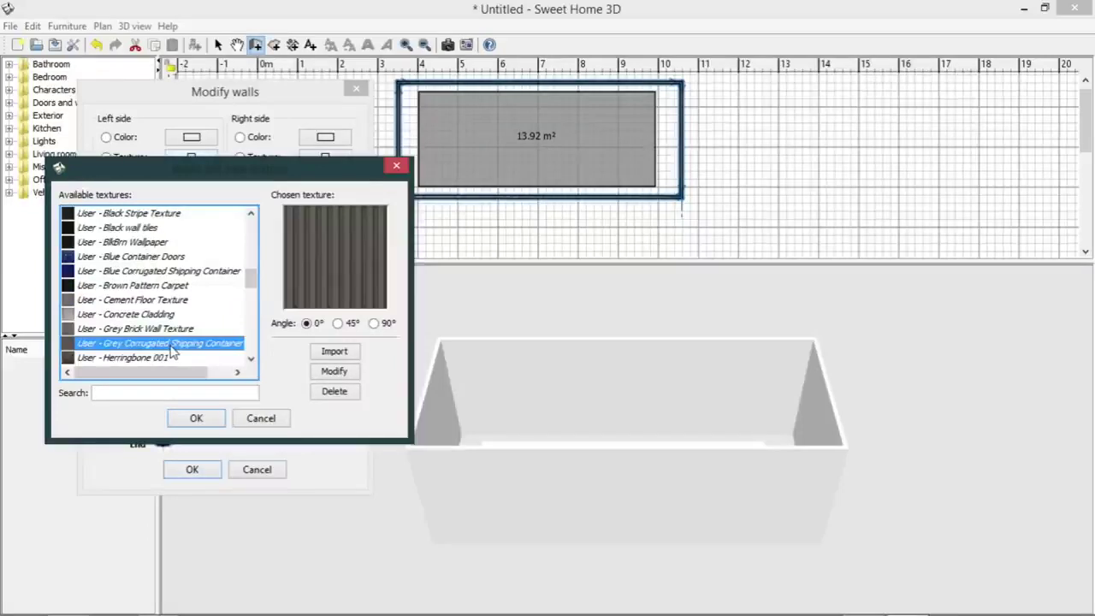
pyautogui.click(155, 271)
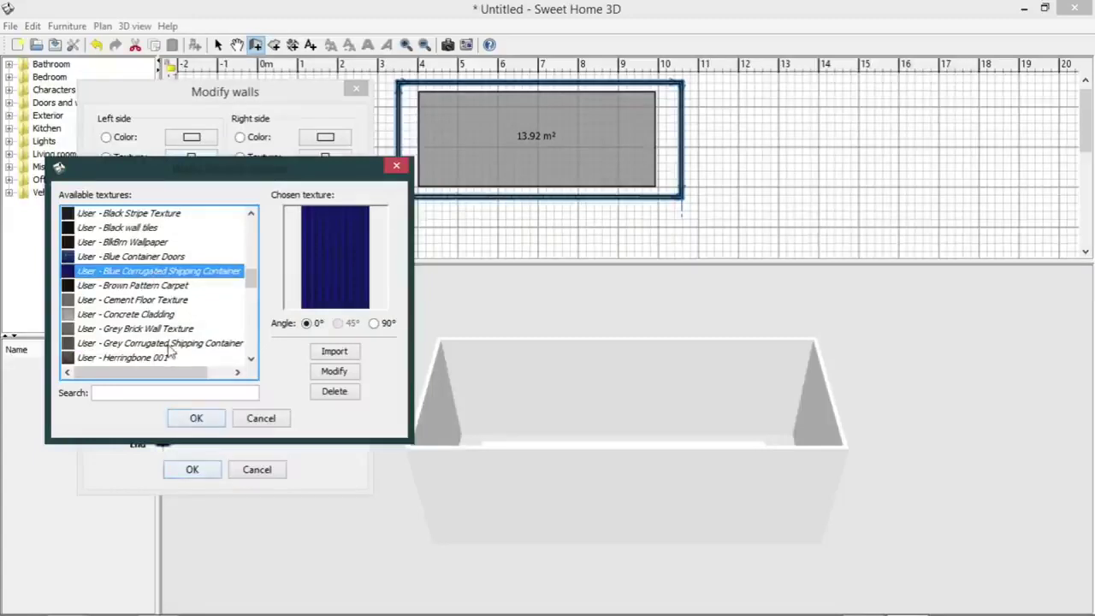
pyautogui.moveTo(159, 272)
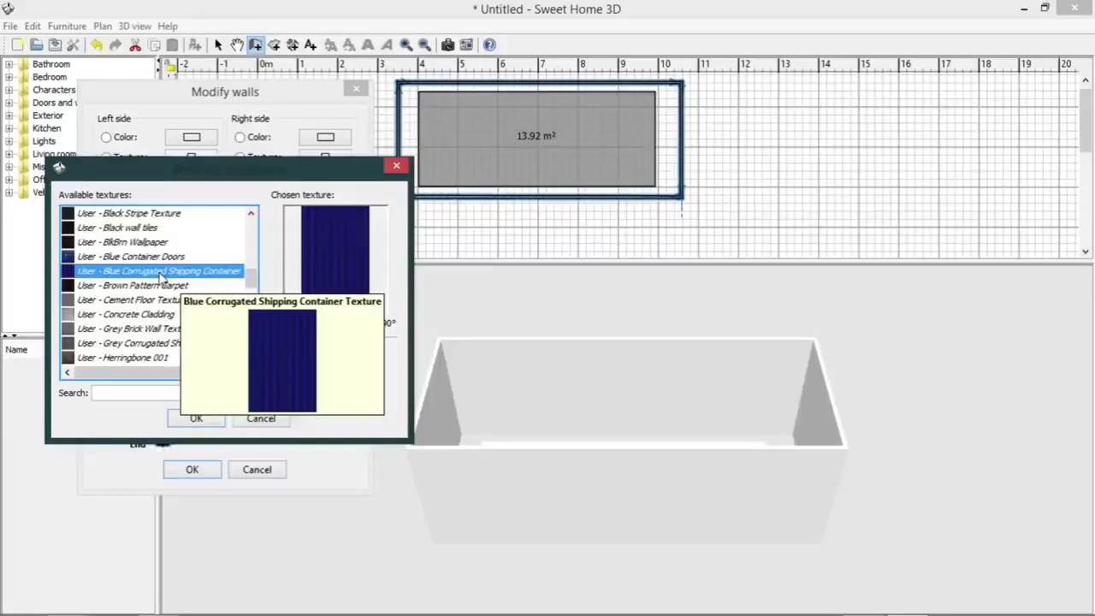
pyautogui.click(201, 419)
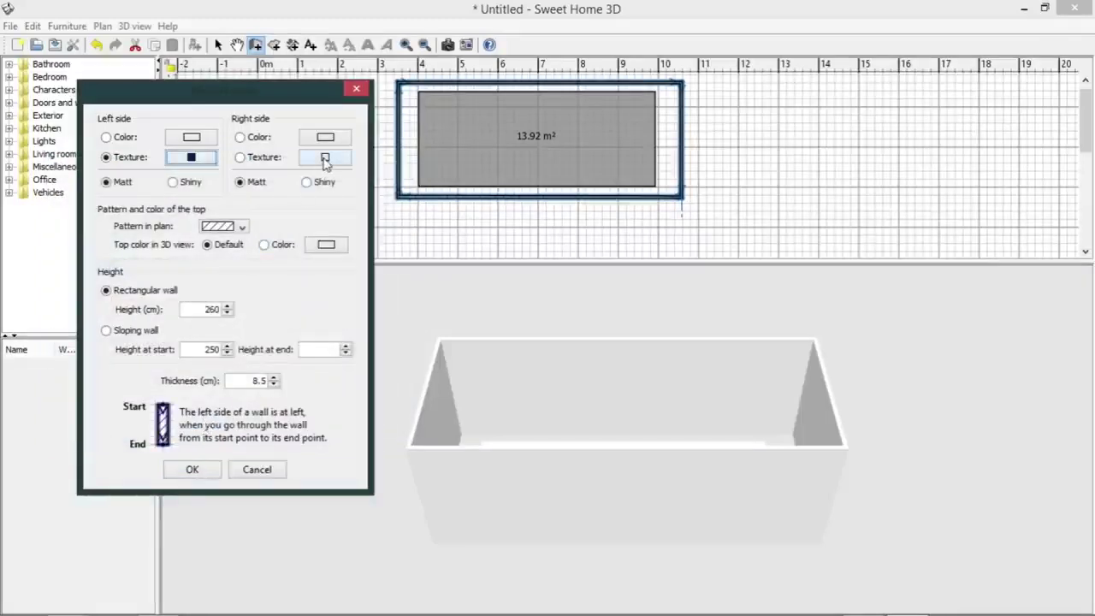
# Assign the same blue corrugated container texture to the right side of the walls and apply the wall changes
pyautogui.click(325, 158)
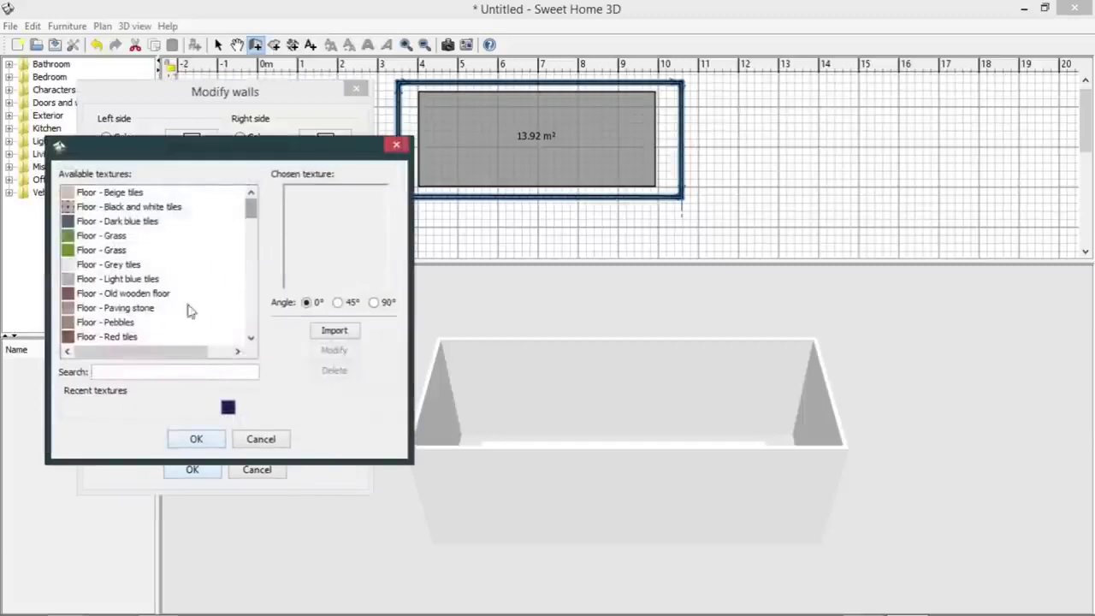
pyautogui.moveTo(252, 212); pyautogui.dragTo(250, 256)
pyautogui.click(195, 439)
pyautogui.click(193, 469)
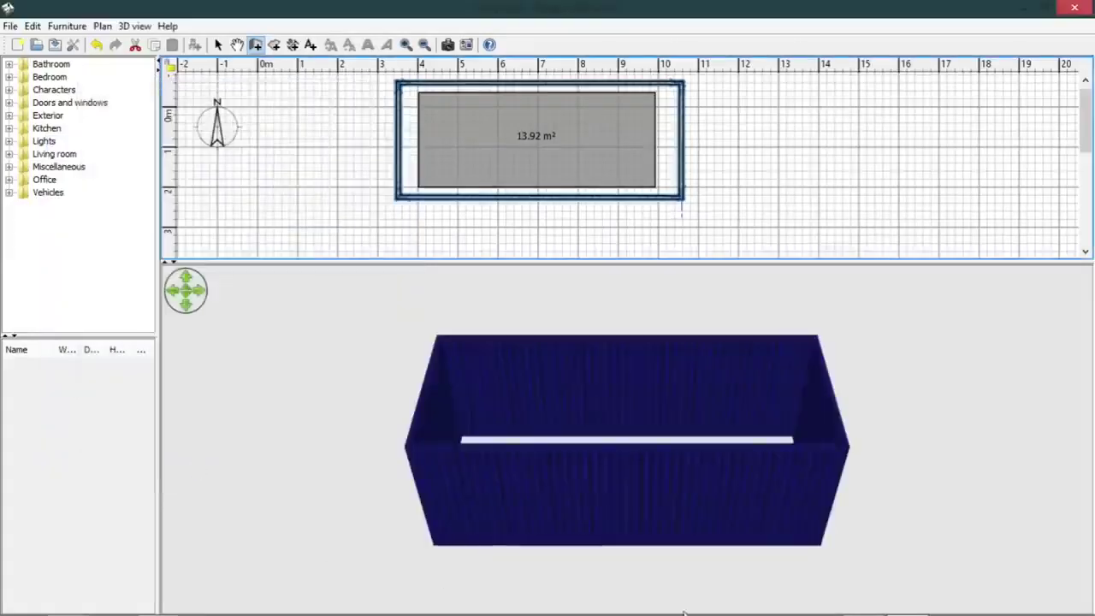
# Set the thickness of the two long walls on the north and south sides to 4.5 cm
pyautogui.moveTo(691, 567); pyautogui.dragTo(703, 589)
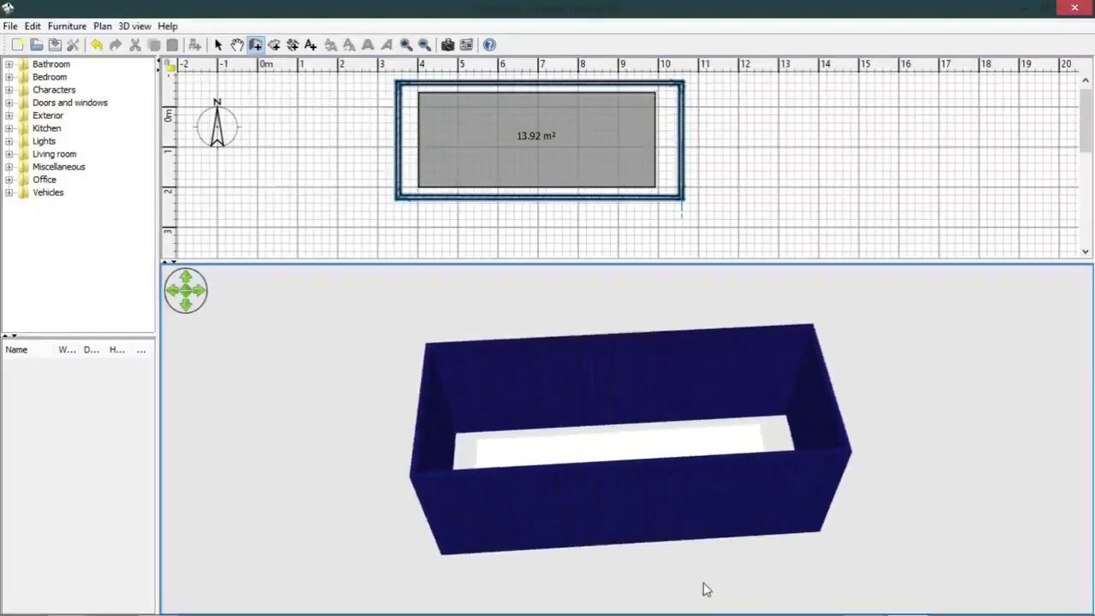
pyautogui.click(217, 45)
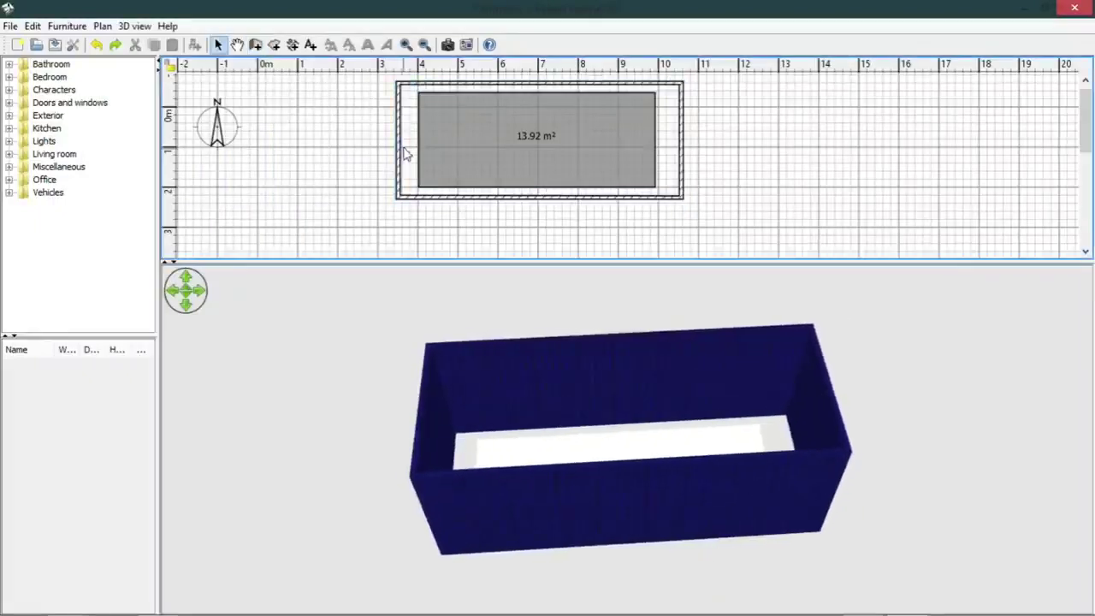
pyautogui.click(462, 198)
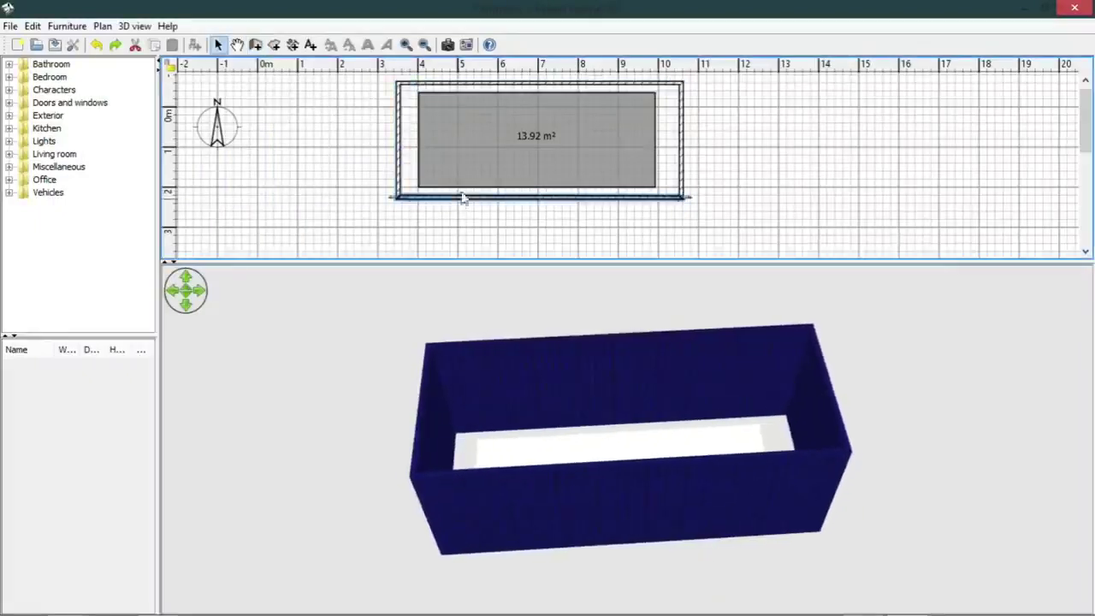
pyautogui.click(483, 83)
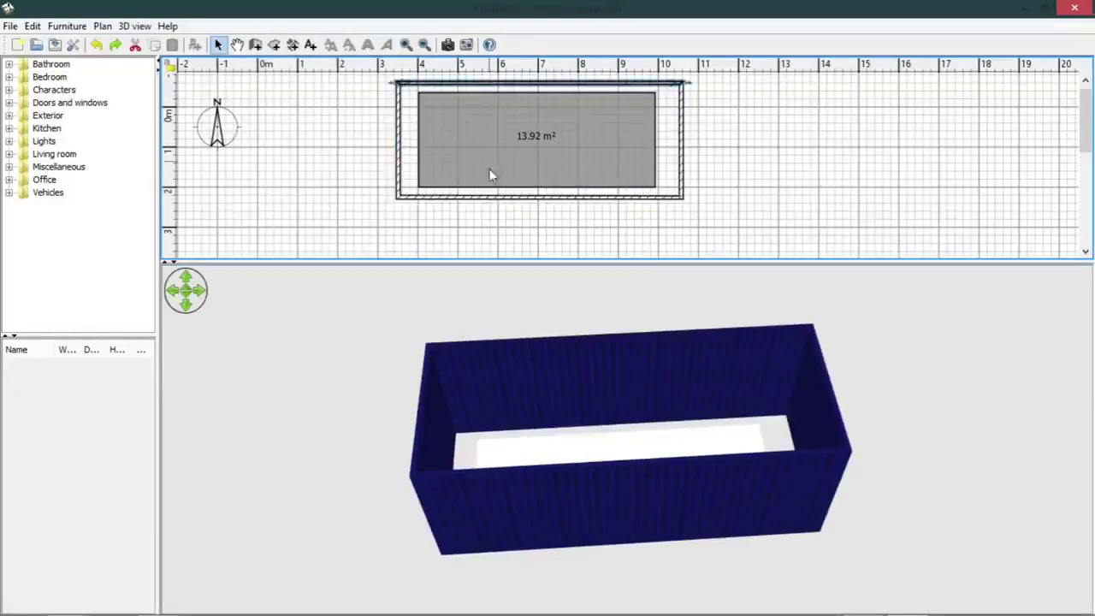
pyautogui.rightClick(490, 196)
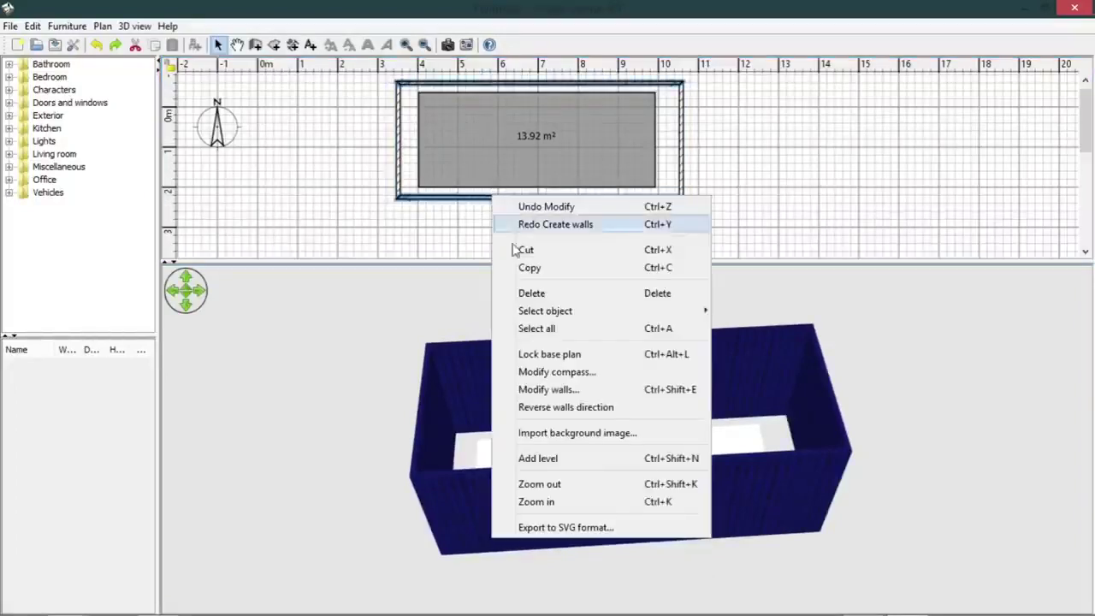
pyautogui.click(548, 390)
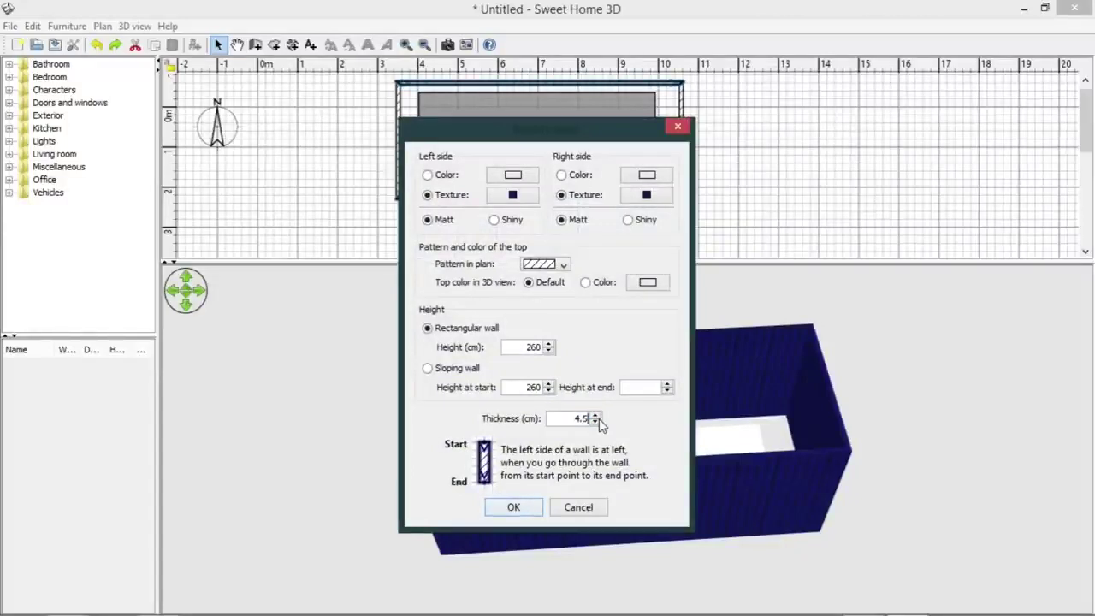
pyautogui.click(514, 507)
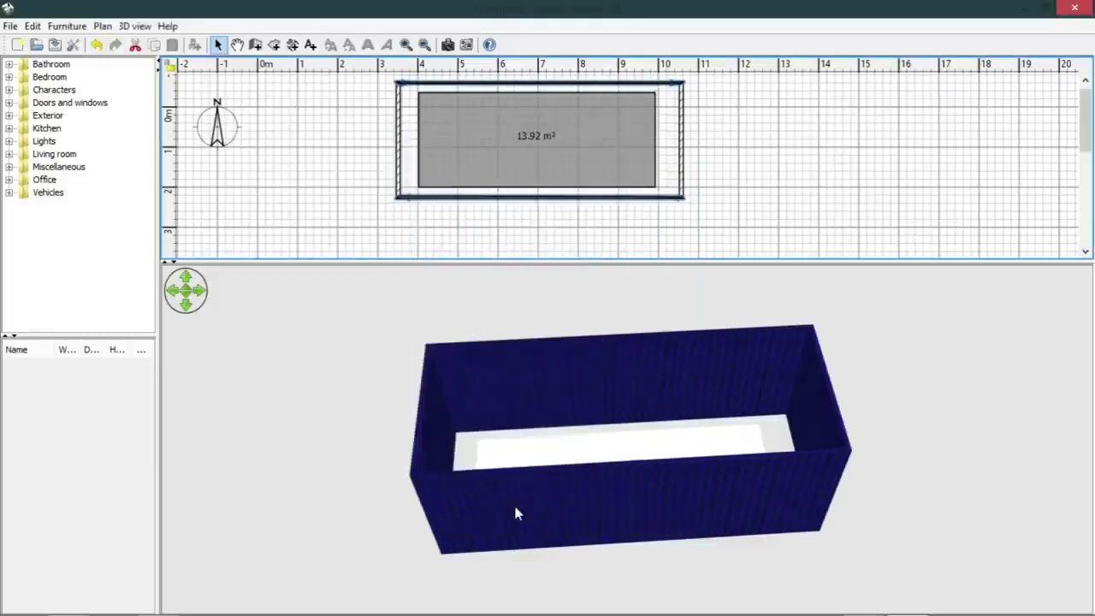
# Move the north long wall inward until it meets the room's northern edge
pyautogui.click(562, 232)
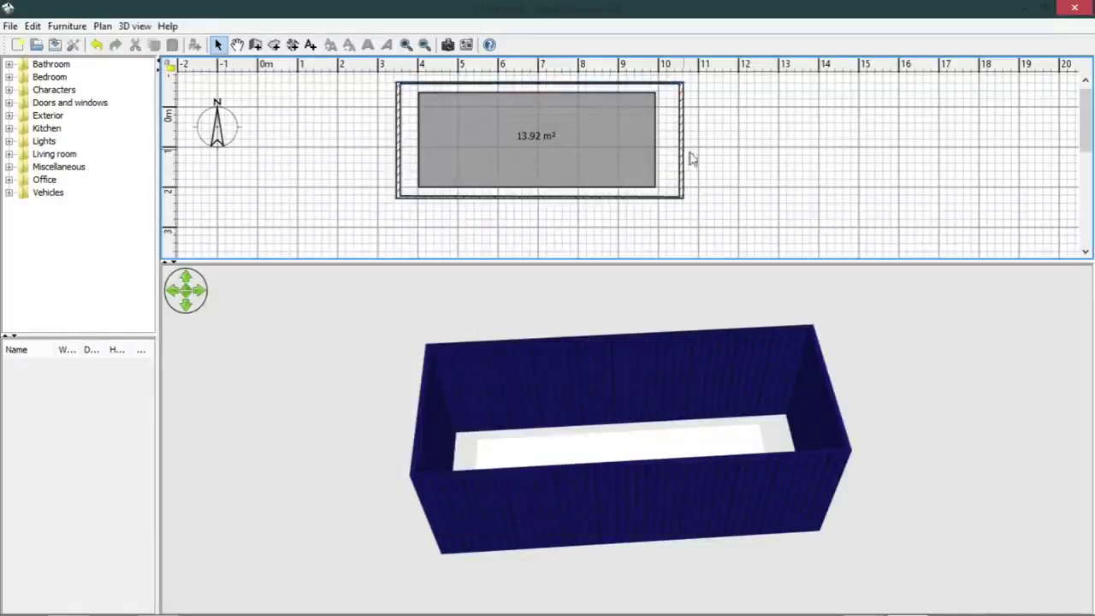
pyautogui.click(464, 83)
pyautogui.moveTo(465, 83); pyautogui.dragTo(467, 89)
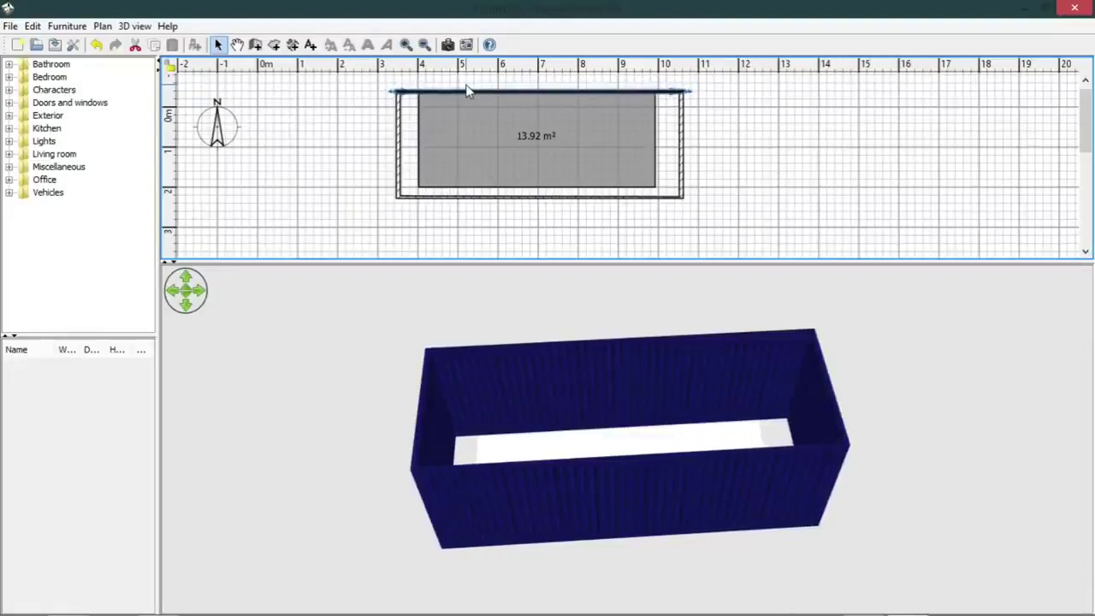
# Nudge the south long wall inward until it meets the room's southern edge
pyautogui.click(519, 198)
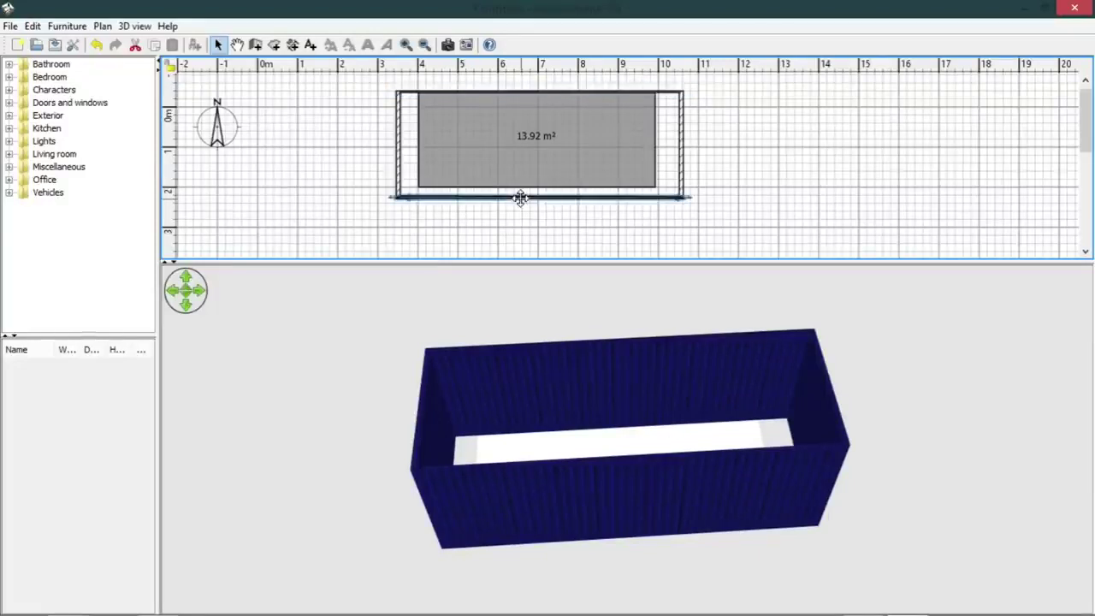
pyautogui.press('Up')
pyautogui.press('Up')
pyautogui.press('Up')
pyautogui.press('Up')
pyautogui.press('Up')
pyautogui.press('Up')
pyautogui.press('Up')
pyautogui.press('Up')
pyautogui.press('Up')
pyautogui.press('Up')
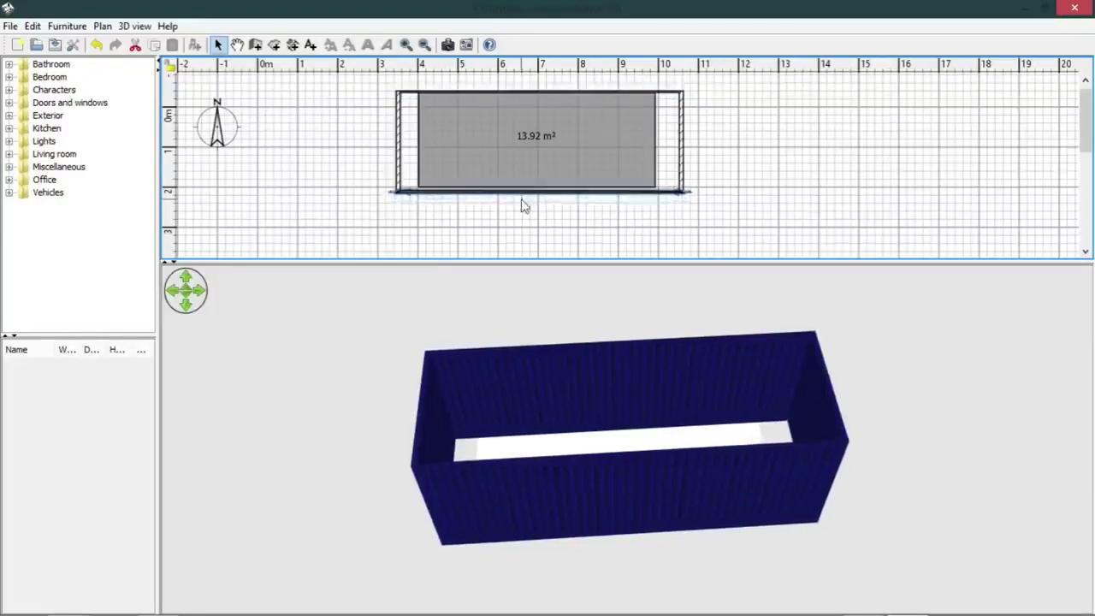
pyautogui.press('Up')
pyautogui.press('Up')
pyautogui.press('Up')
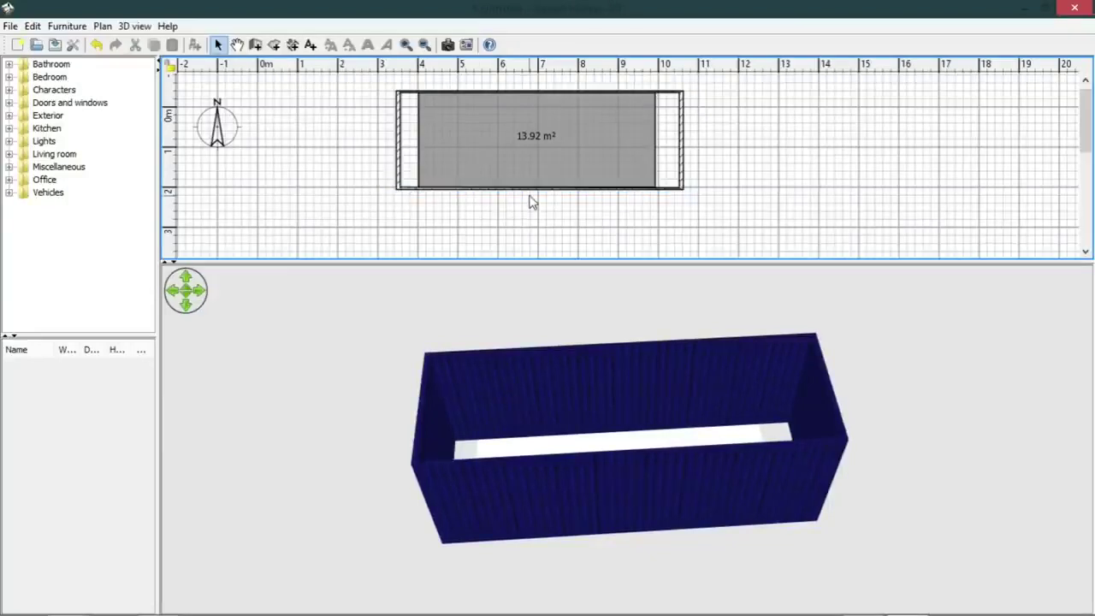
pyautogui.click(531, 188)
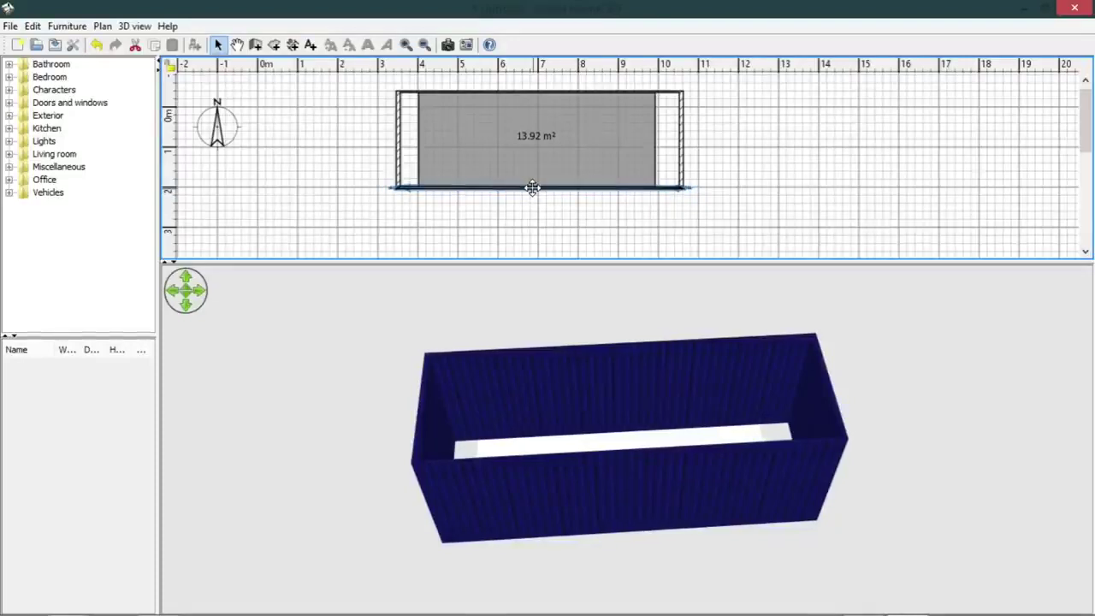
pyautogui.click(573, 210)
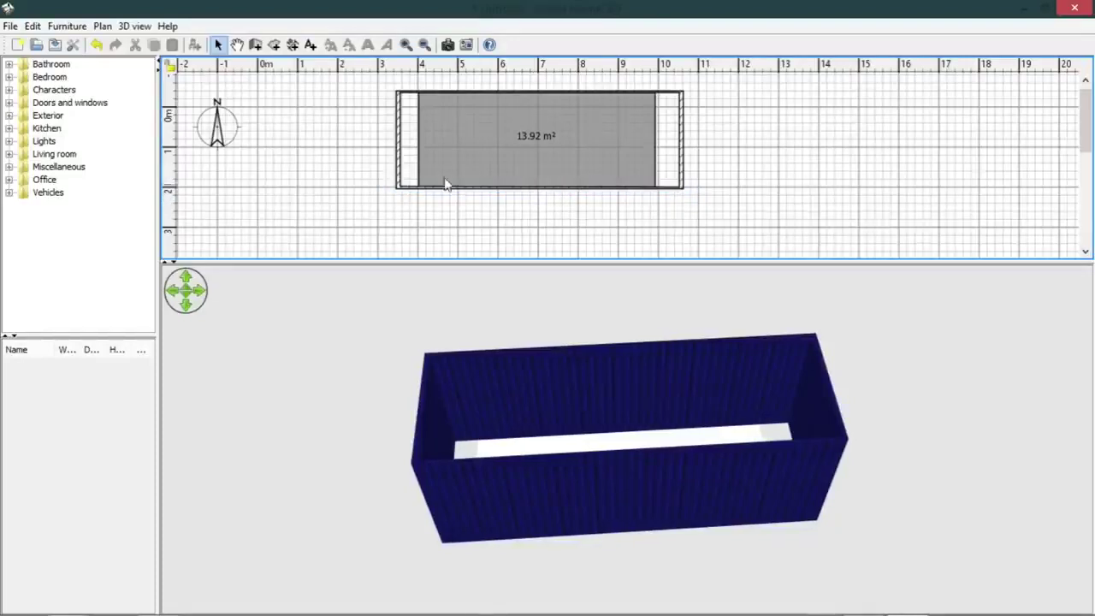
# Nudge the west end wall inward until it meets the room's western edge
pyautogui.click(398, 145)
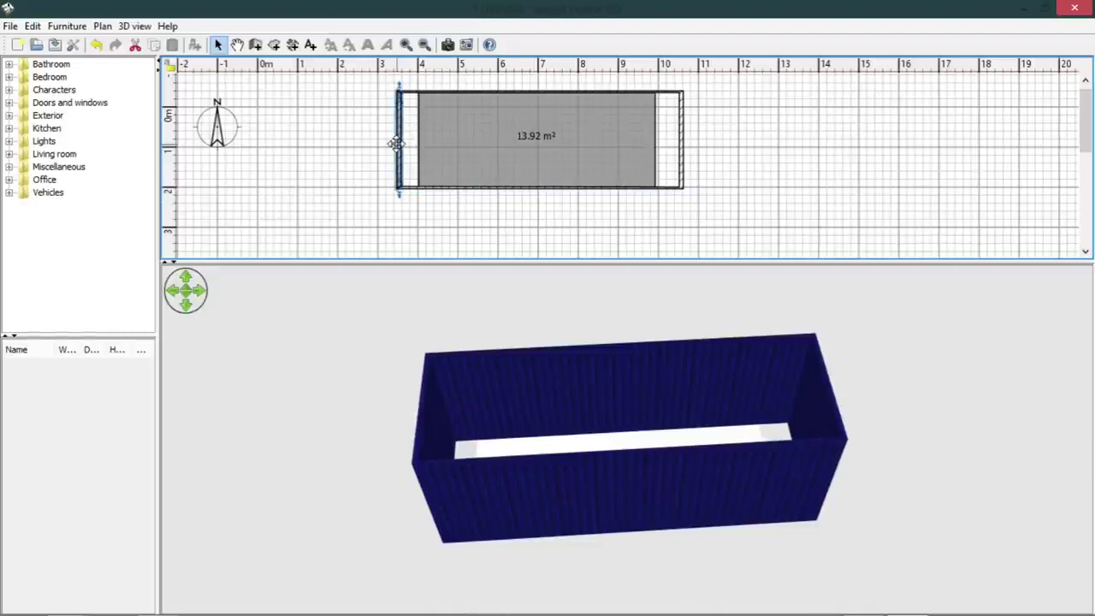
pyautogui.press('Right')
pyautogui.press('Right')
pyautogui.press('Right')
pyautogui.press('Right')
pyautogui.press('Right')
pyautogui.press('Right')
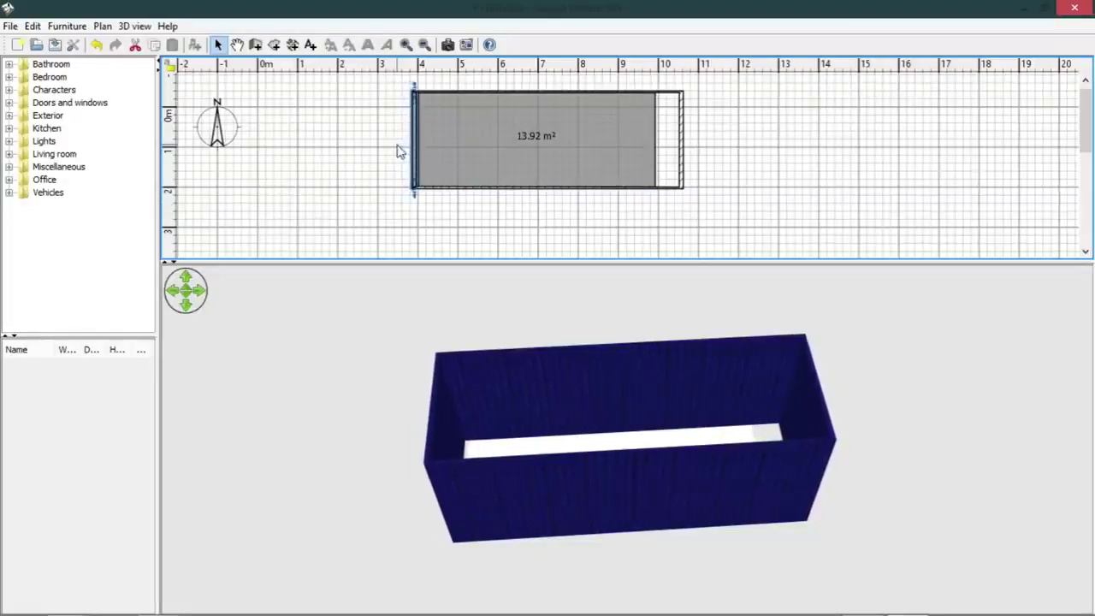
pyautogui.press('Right')
pyautogui.press('Right')
pyautogui.press('Right')
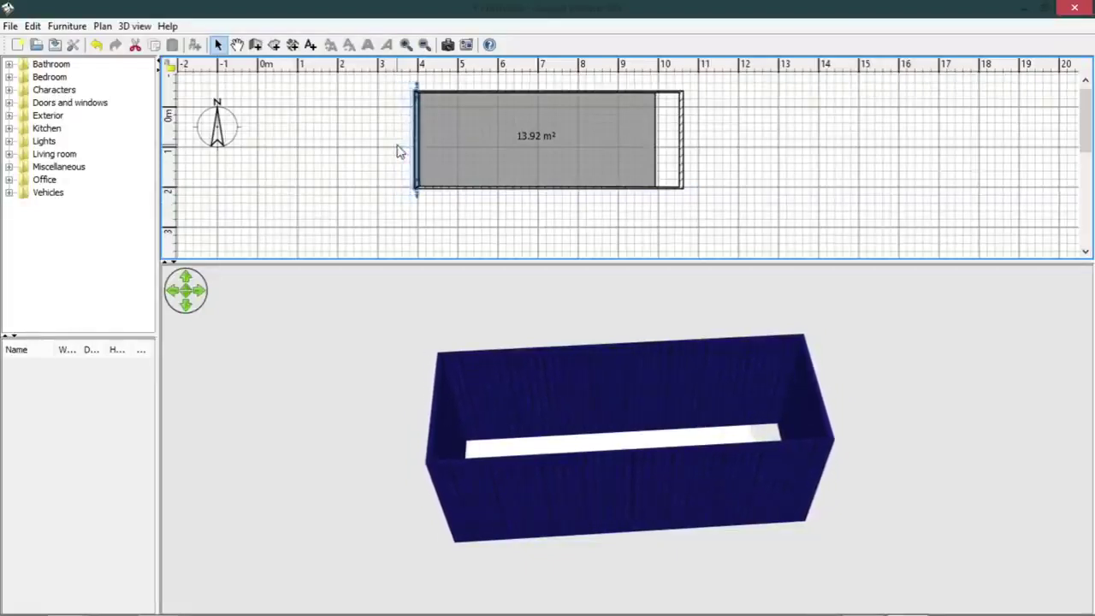
pyautogui.click(727, 163)
# Nudge the east end wall inward until it meets the room's eastern edge
pyautogui.click(680, 139)
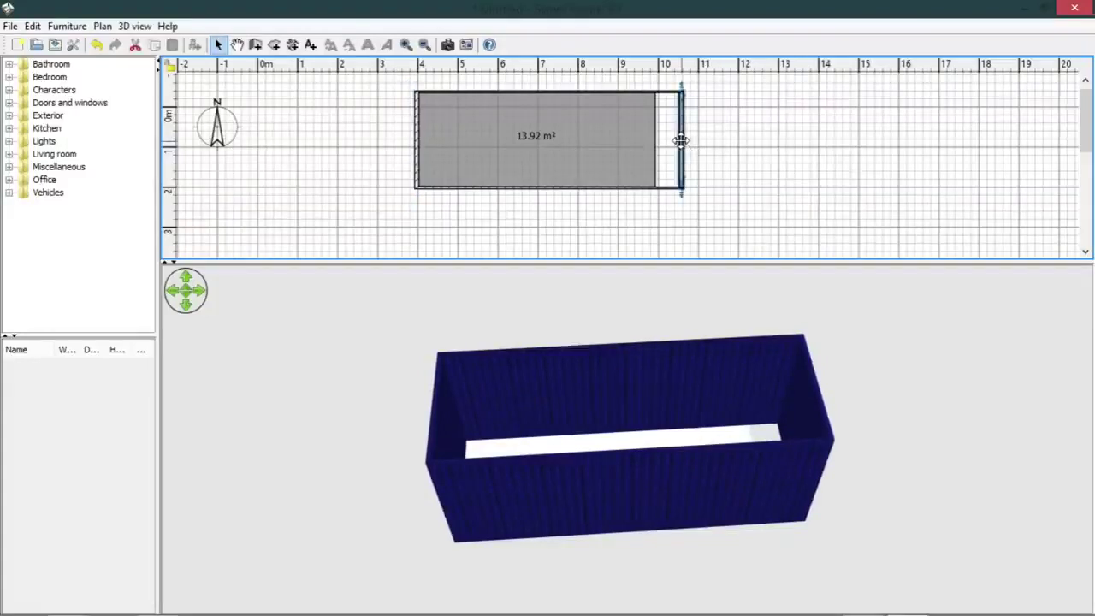
pyautogui.press('Left')
pyautogui.press('Left')
pyautogui.press('Left')
pyautogui.press('Left')
pyautogui.press('Left')
pyautogui.press('Left')
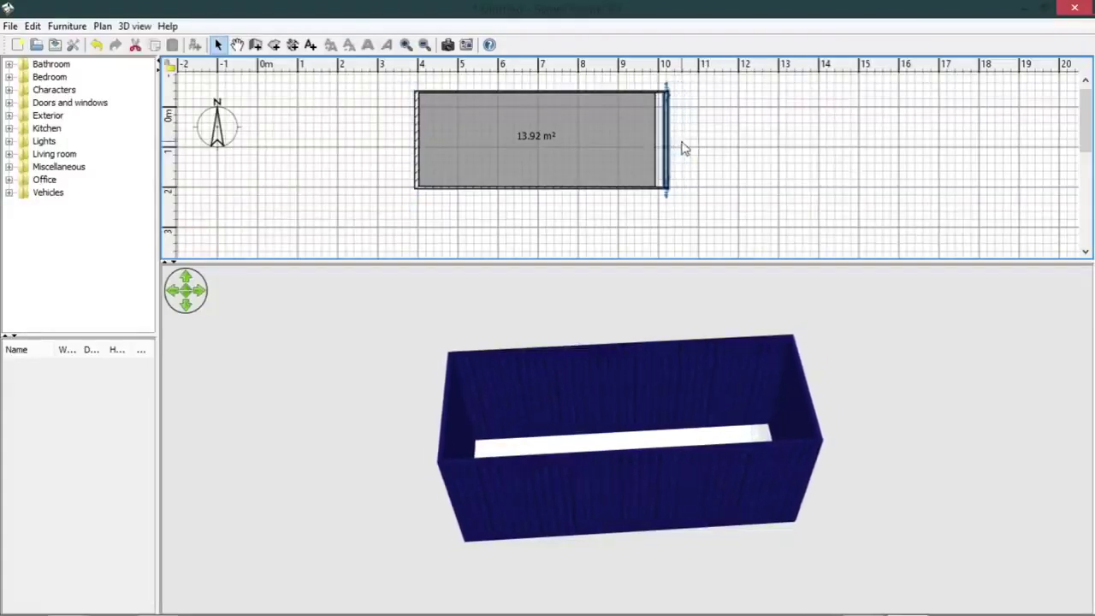
pyautogui.press('Left')
pyautogui.press('Left')
pyautogui.press('Left')
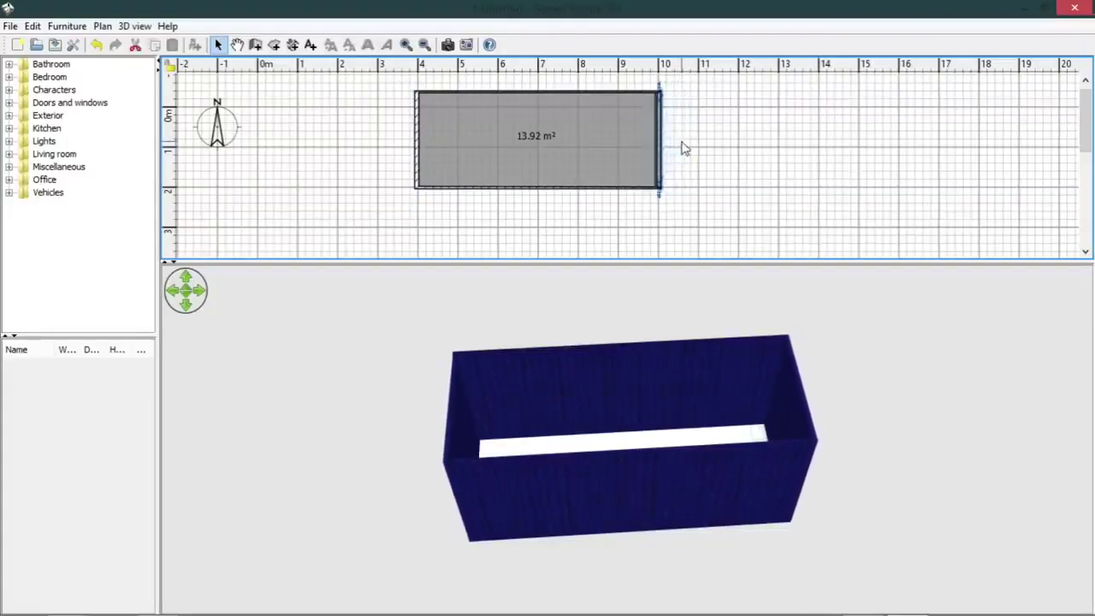
pyautogui.click(682, 163)
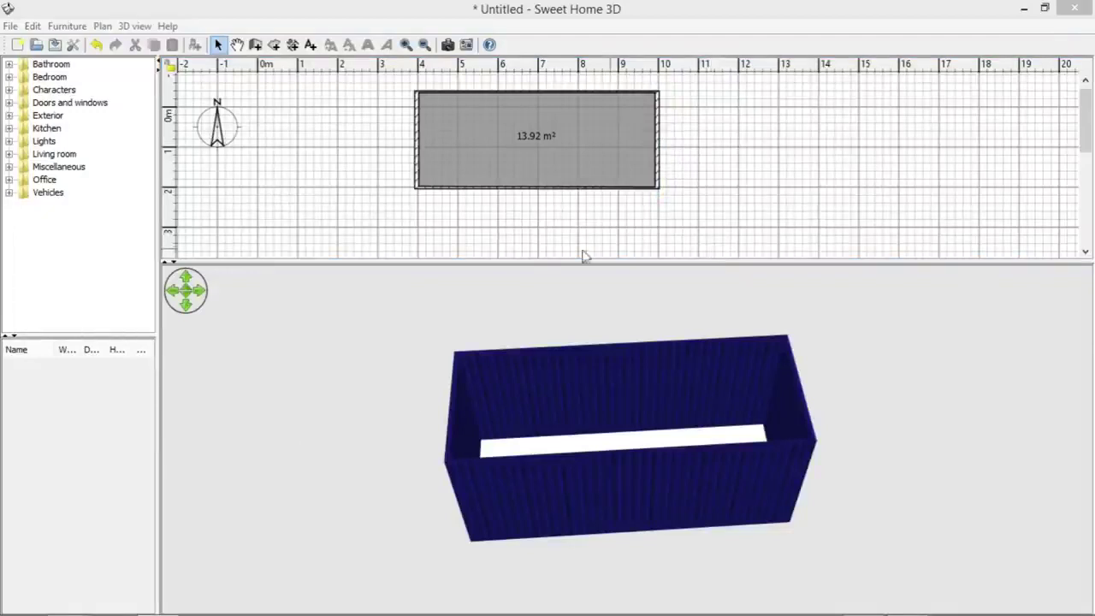
# Check the distance between end points of the east and south walls and inspect the container in 3D
pyautogui.click(659, 144)
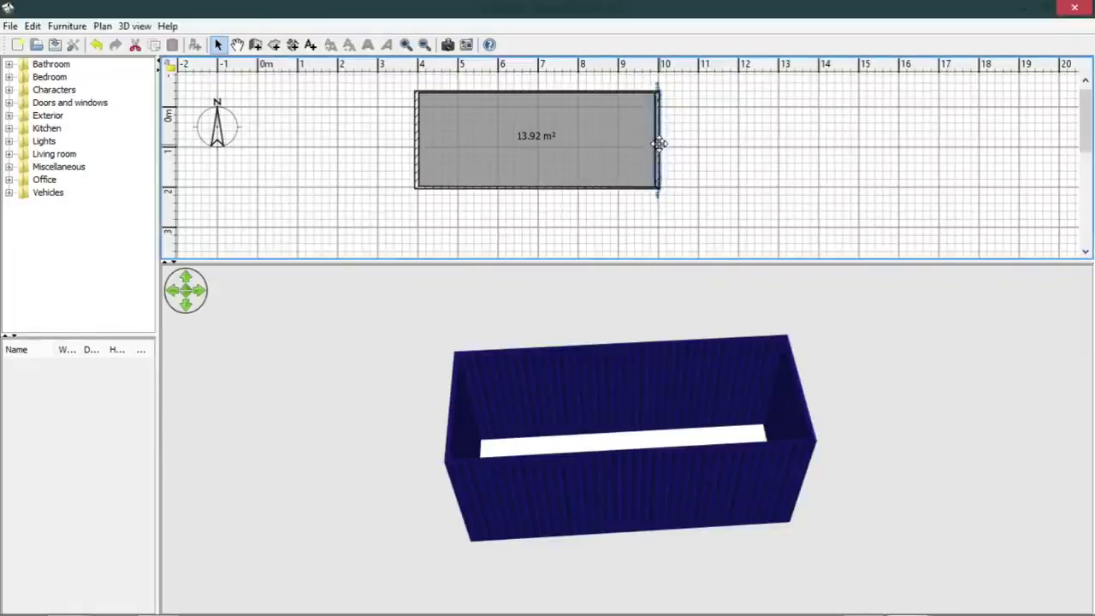
pyautogui.doubleClick(659, 144)
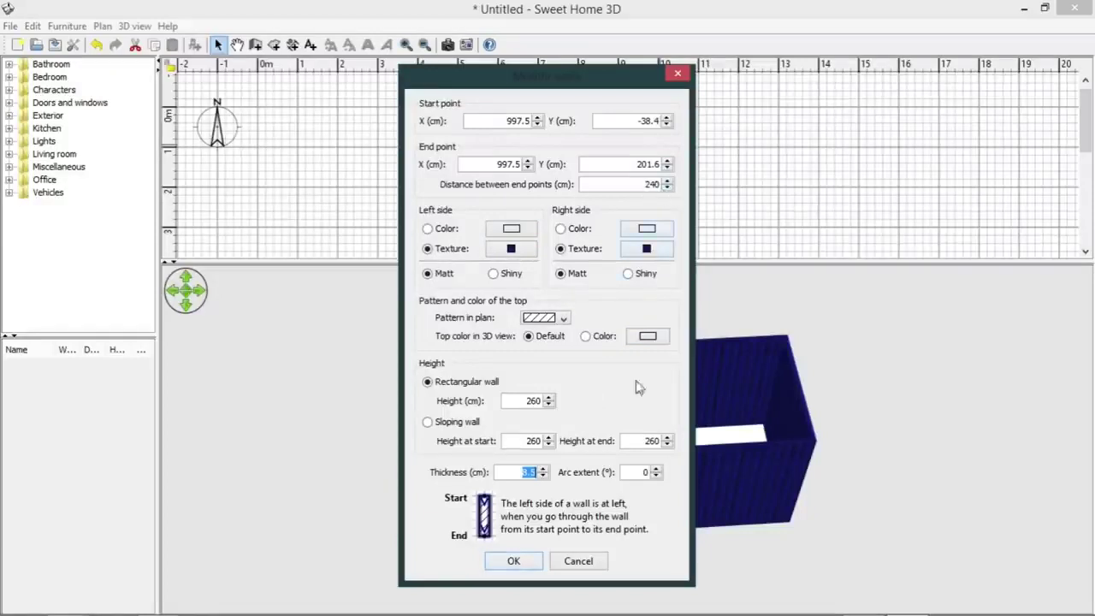
pyautogui.click(571, 564)
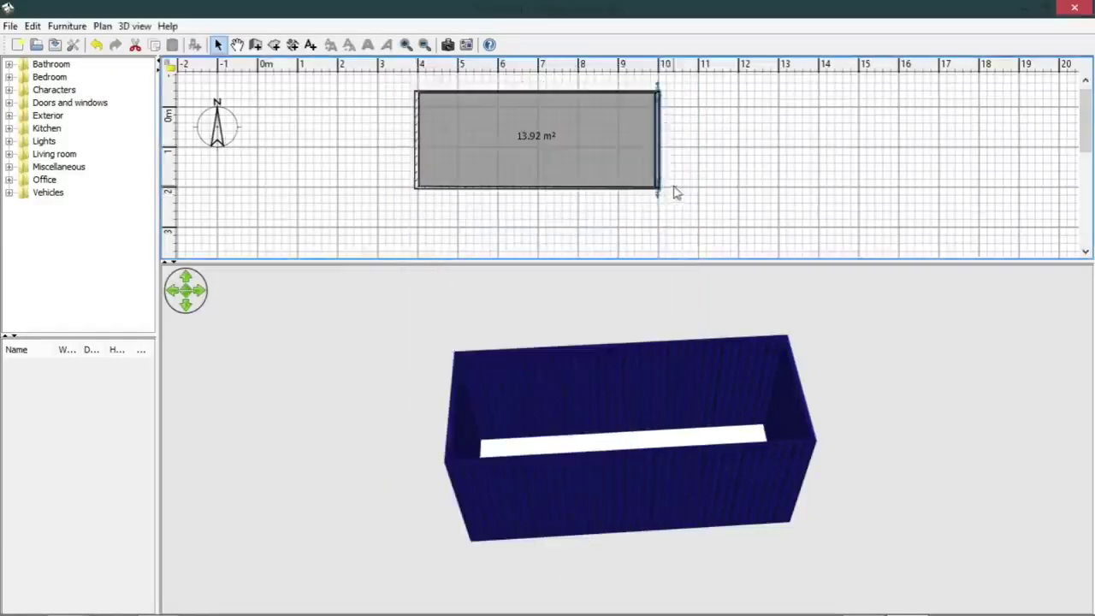
pyautogui.doubleClick(556, 189)
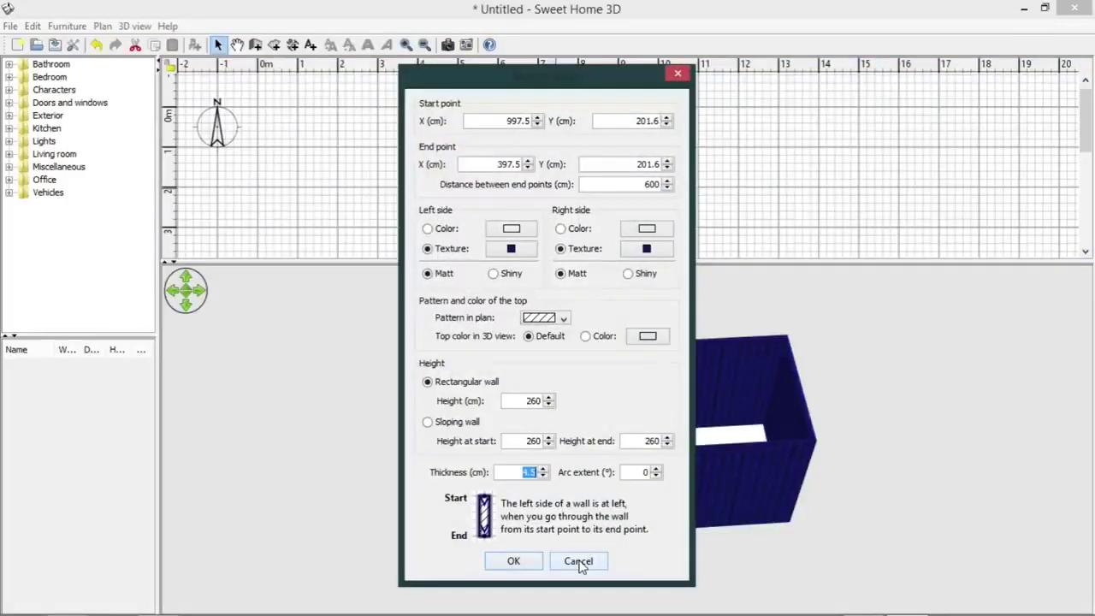
pyautogui.click(579, 563)
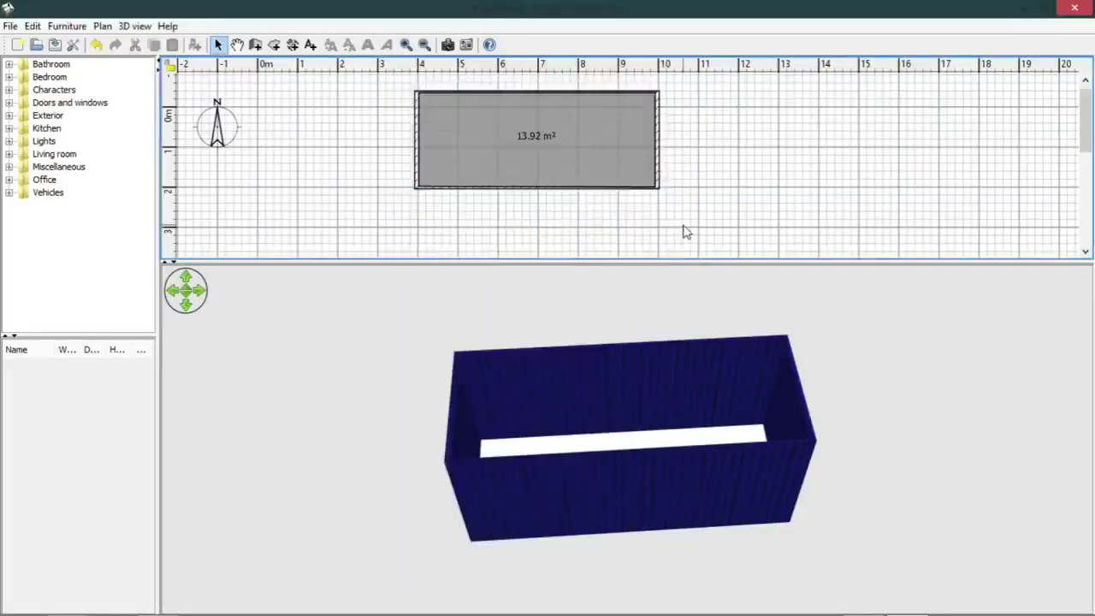
pyautogui.scroll(1, 633, 213)
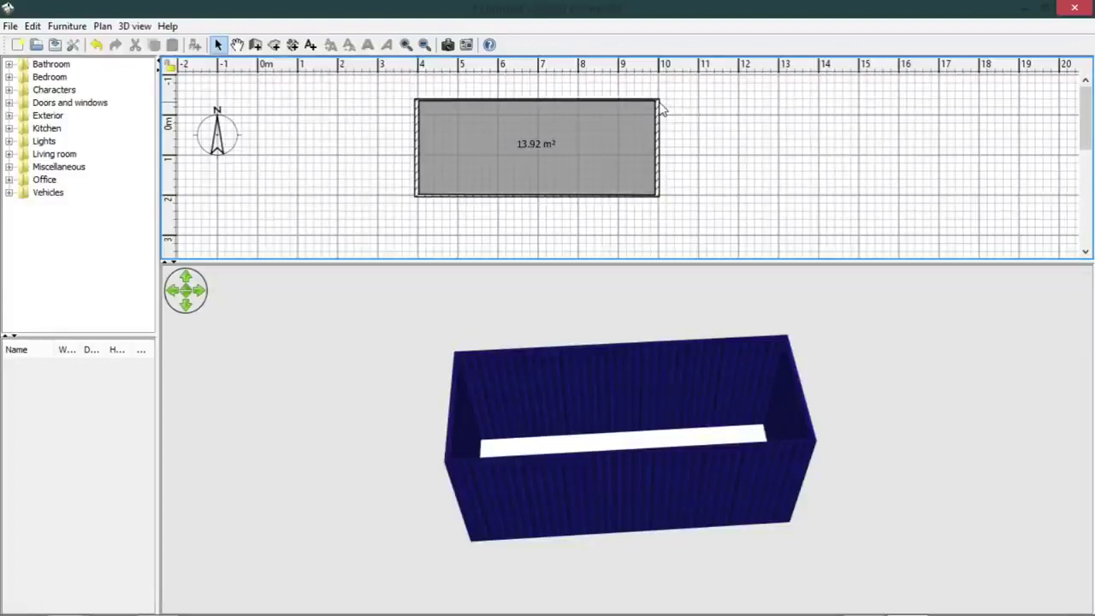
pyautogui.moveTo(611, 341); pyautogui.dragTo(611, 486)
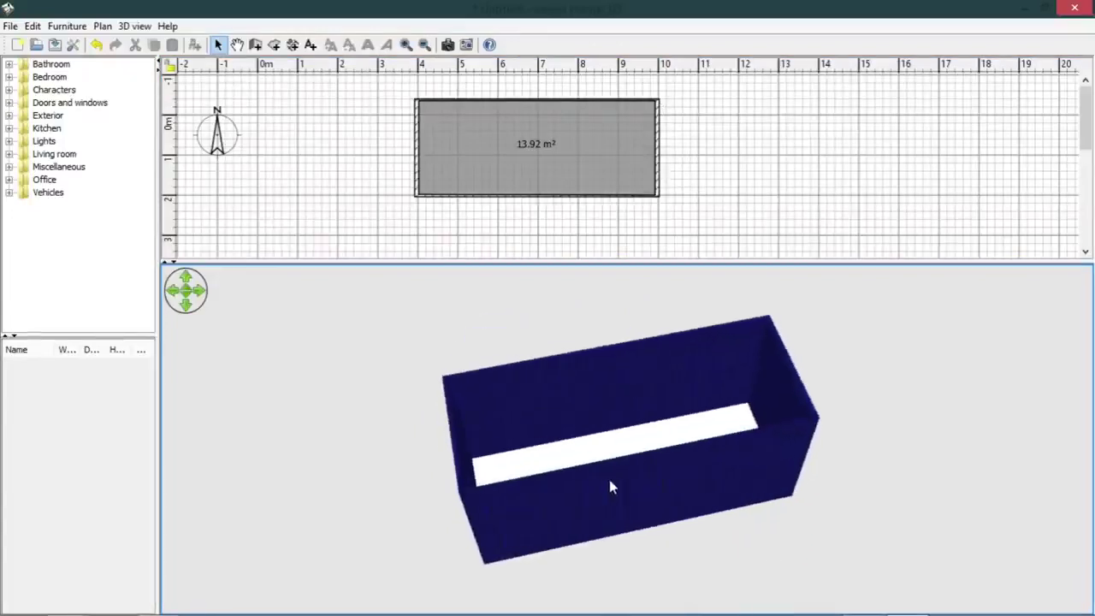
pyautogui.moveTo(630, 442)
pyautogui.mouseDown()
pyautogui.moveTo(636, 465)
pyautogui.moveTo(631, 422)
pyautogui.mouseUp()
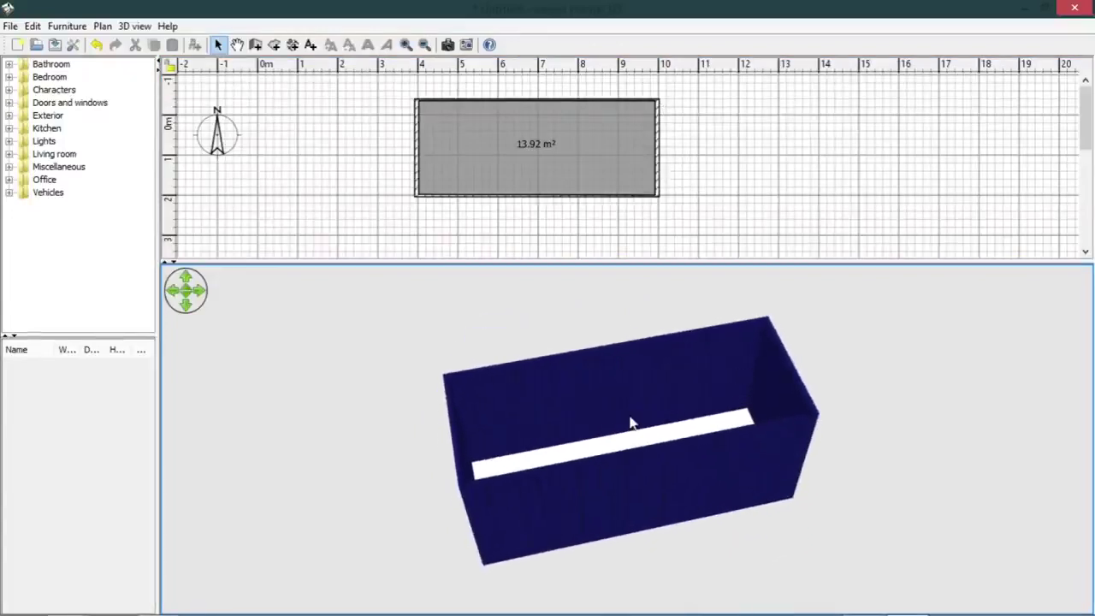
# Add a Box from the Miscellaneous furniture to the plan east of the container and rotate it 90°
pyautogui.click(10, 168)
pyautogui.moveTo(145, 103)
pyautogui.mouseDown()
pyautogui.moveTo(153, 190)
pyautogui.moveTo(147, 116)
pyautogui.mouseUp()
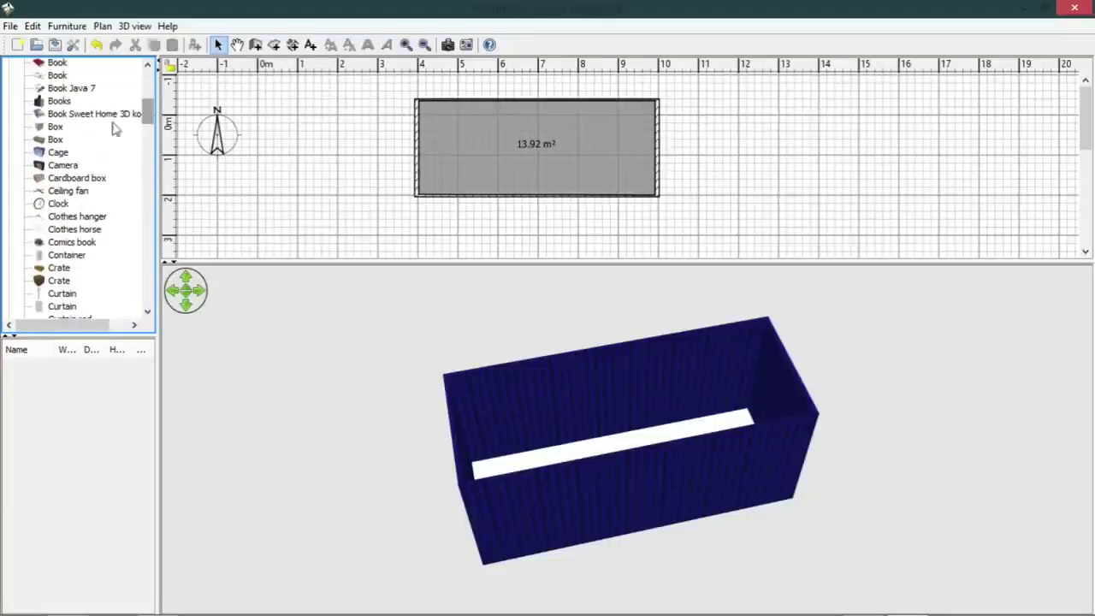
pyautogui.click(43, 126)
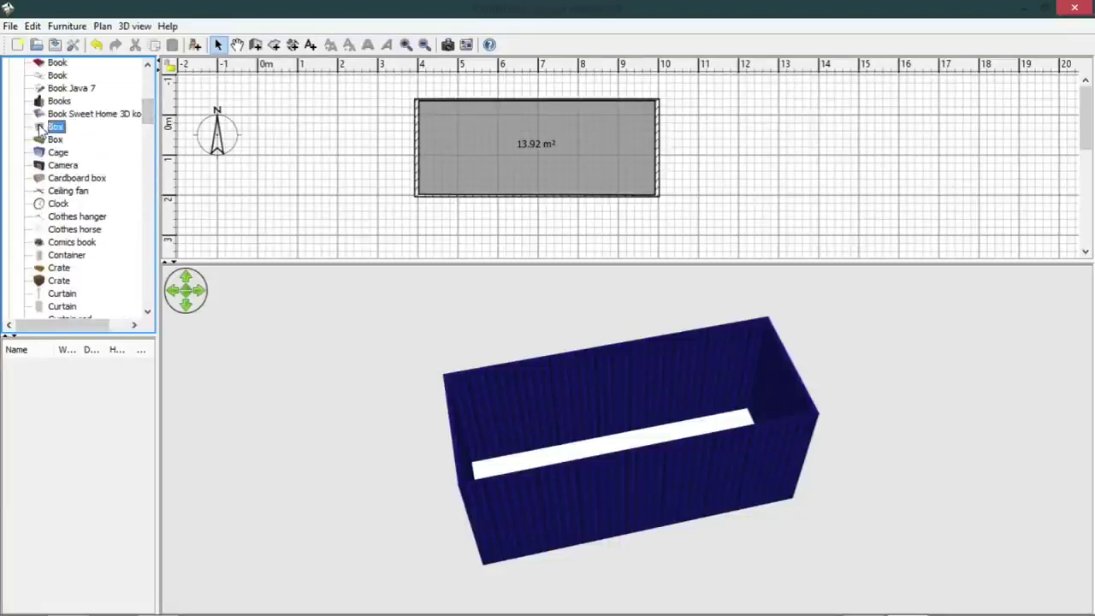
pyautogui.moveTo(43, 126); pyautogui.dragTo(733, 135)
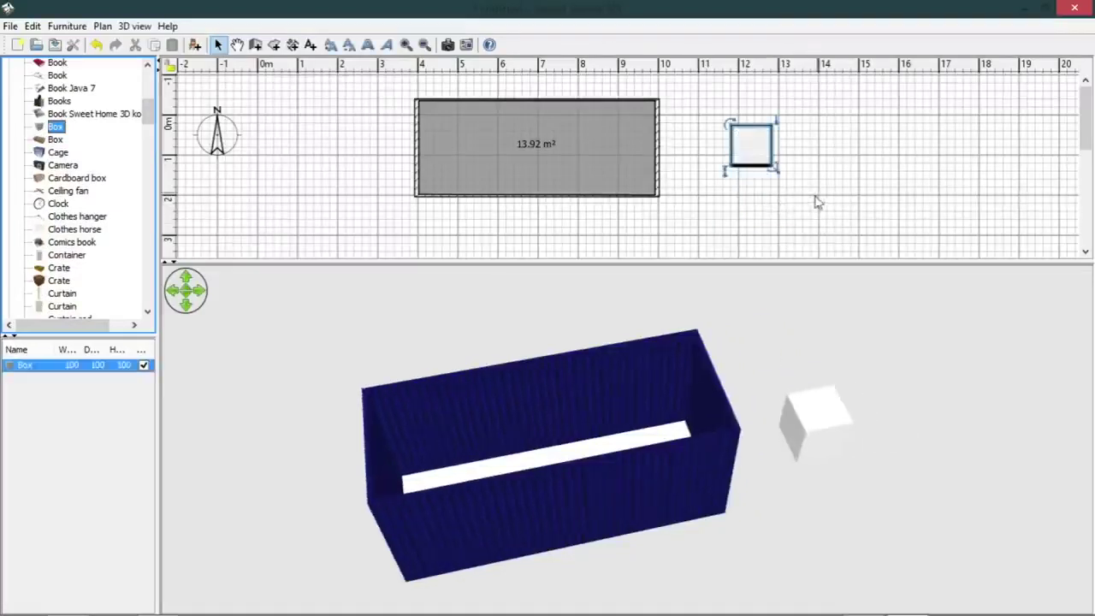
pyautogui.moveTo(728, 123); pyautogui.dragTo(769, 123)
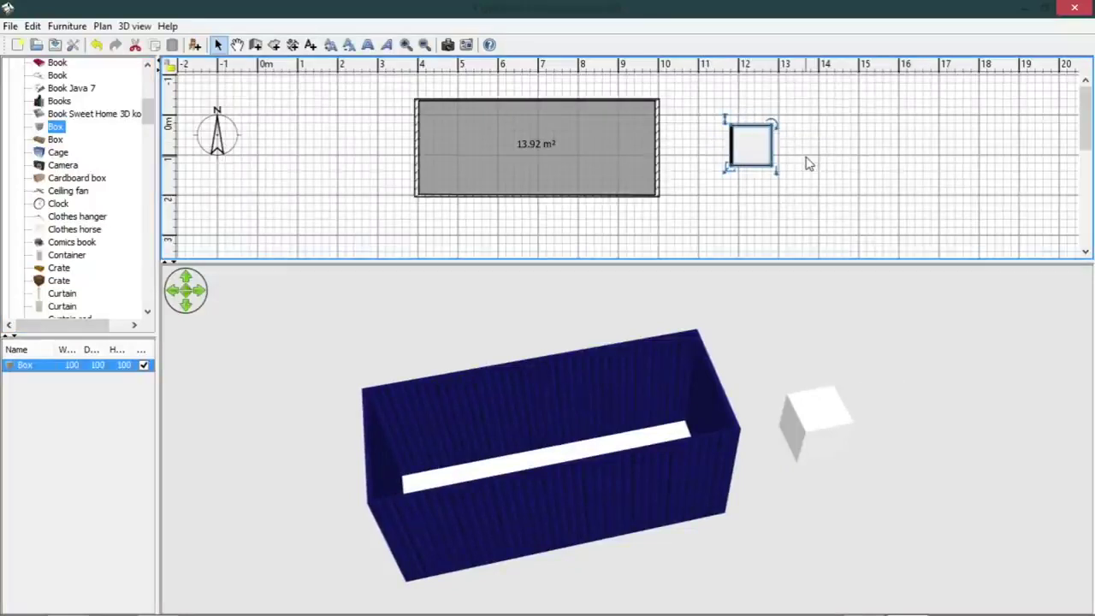
# Rename the box Container Floor and set its width to 235 cm, depth to 604 cm and height to 17.5 cm
pyautogui.doubleClick(752, 150)
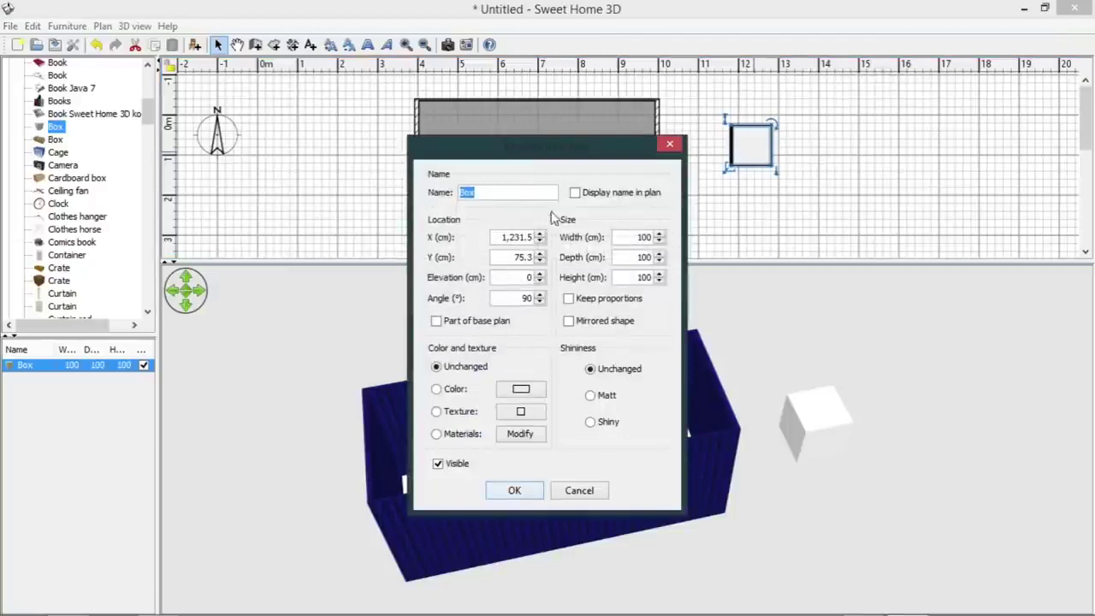
pyautogui.write('Container ')
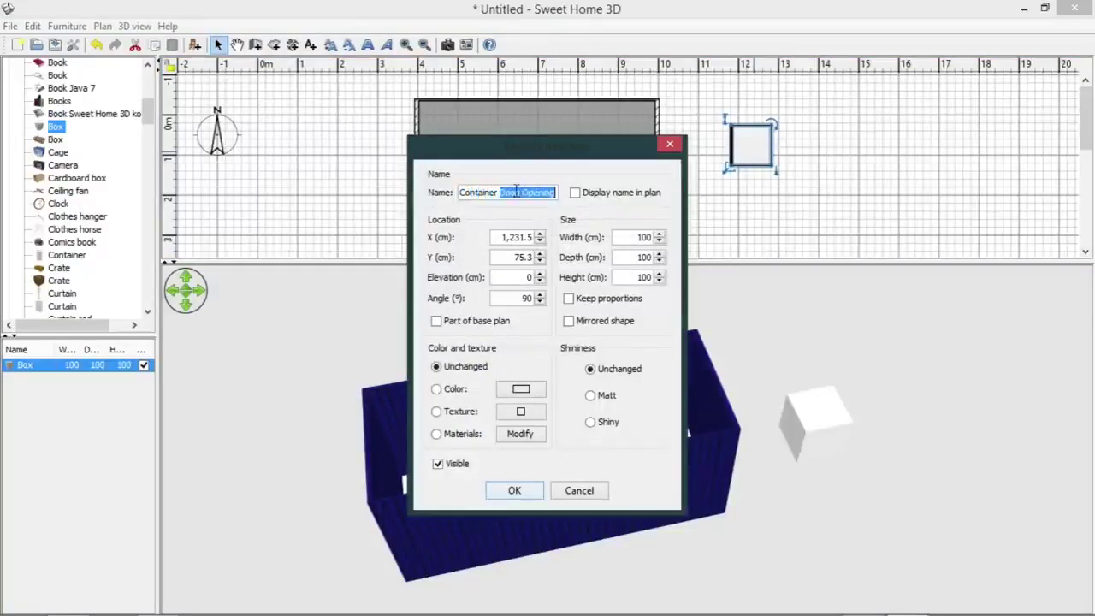
pyautogui.write('Floor')
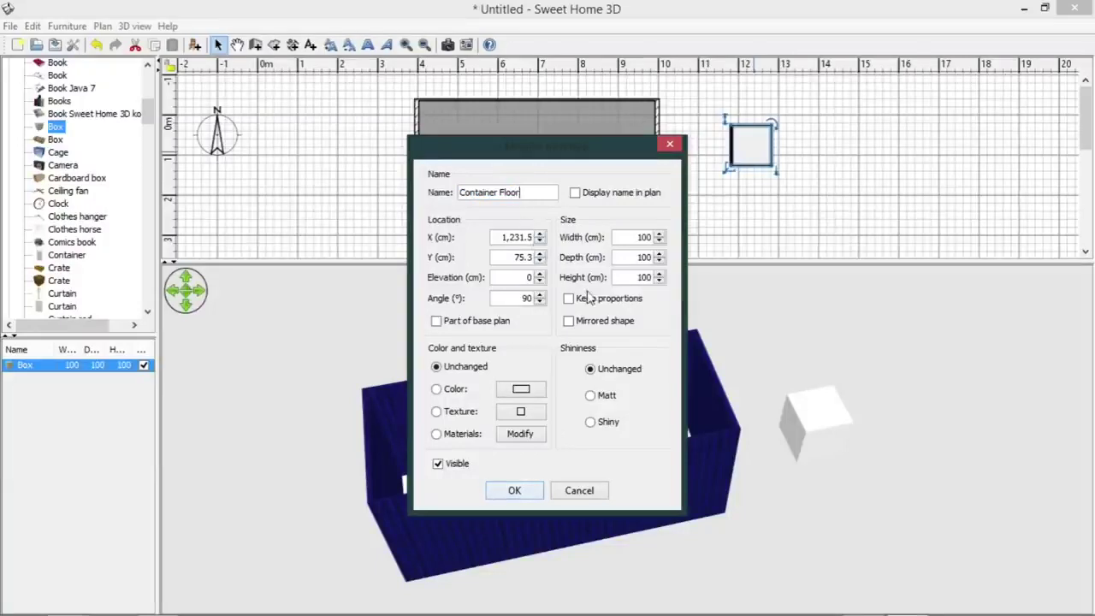
pyautogui.moveTo(630, 237); pyautogui.dragTo(687, 246)
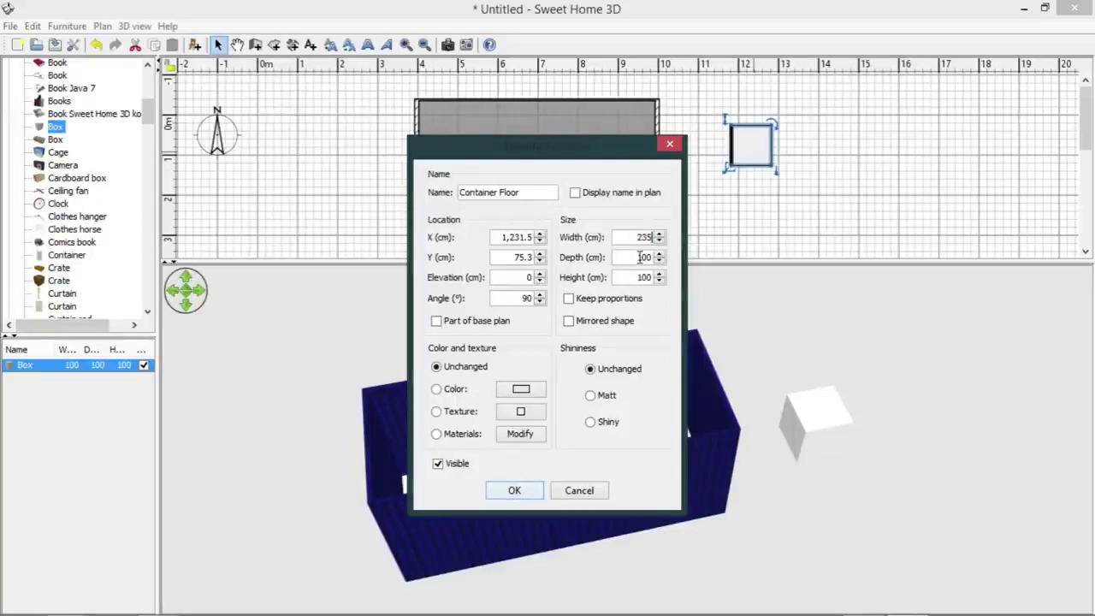
pyautogui.moveTo(636, 257); pyautogui.dragTo(665, 264)
pyautogui.moveTo(631, 278); pyautogui.dragTo(667, 283)
# Apply the darker Wood - Oak texture, the third Oak variant, to the container floor box
pyautogui.click(521, 411)
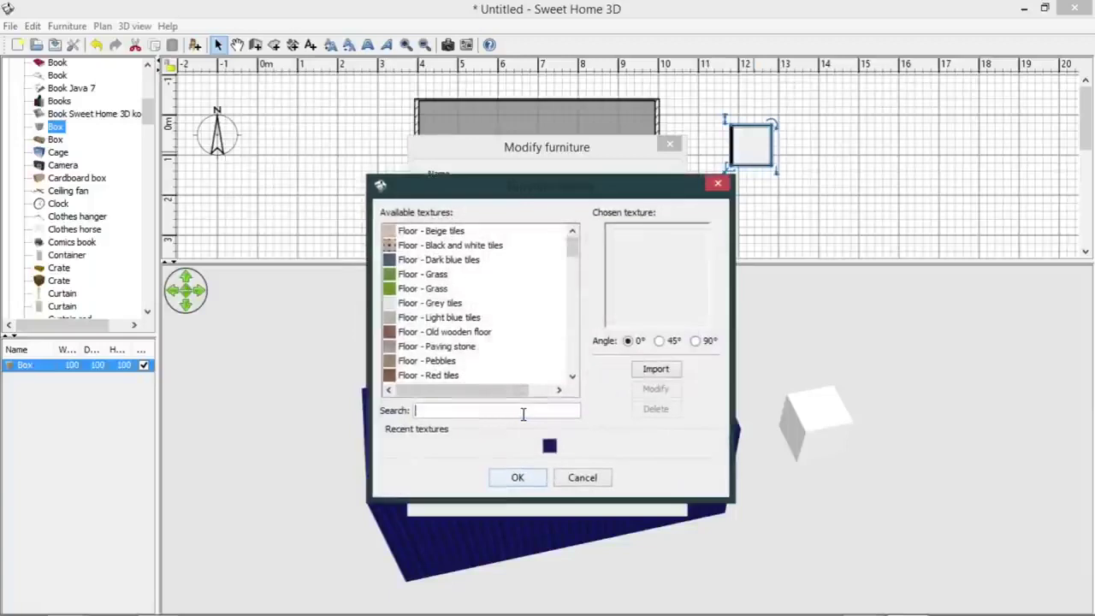
pyautogui.moveTo(572, 272); pyautogui.dragTo(572, 359)
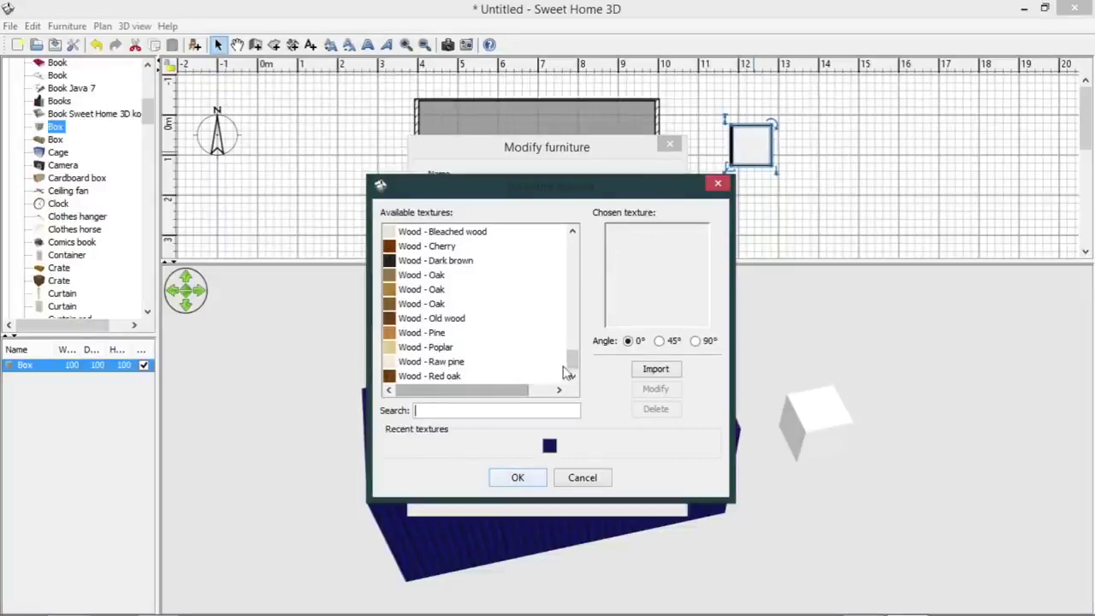
pyautogui.click(437, 308)
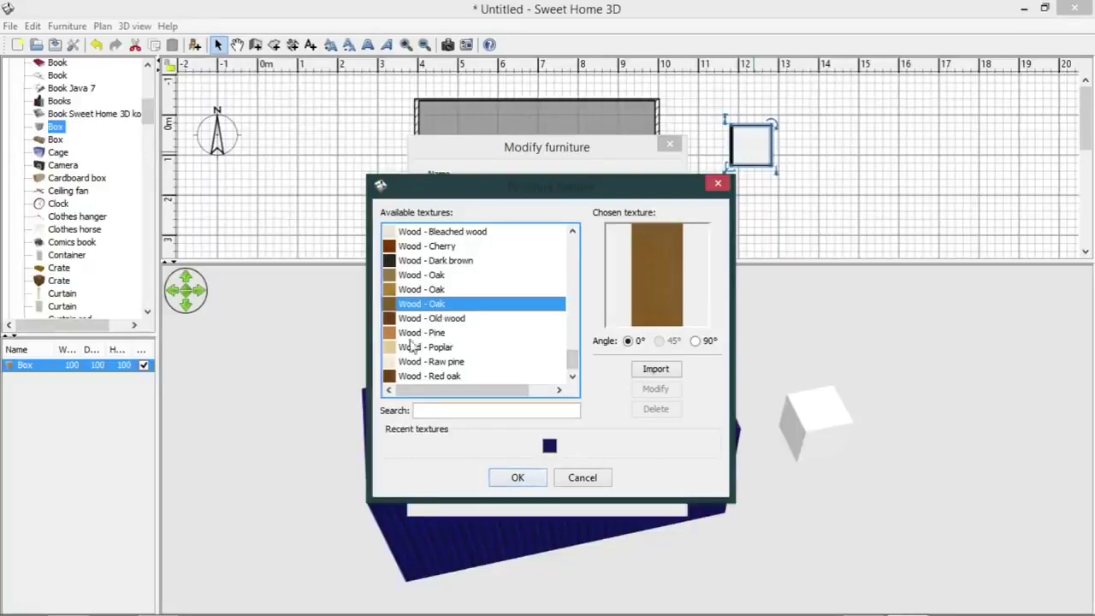
pyautogui.click(517, 478)
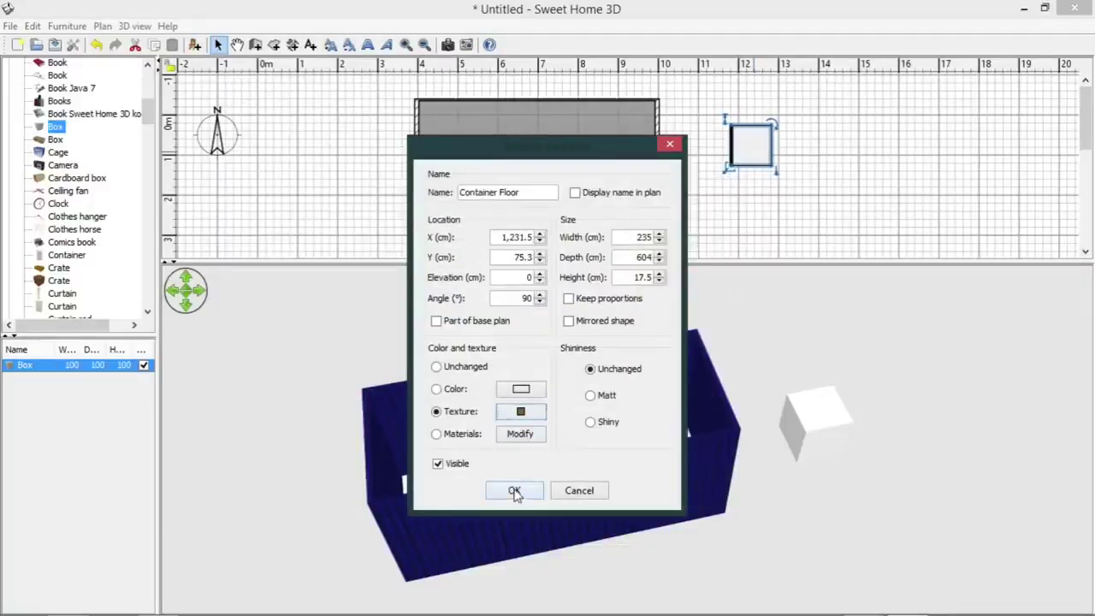
pyautogui.click(514, 493)
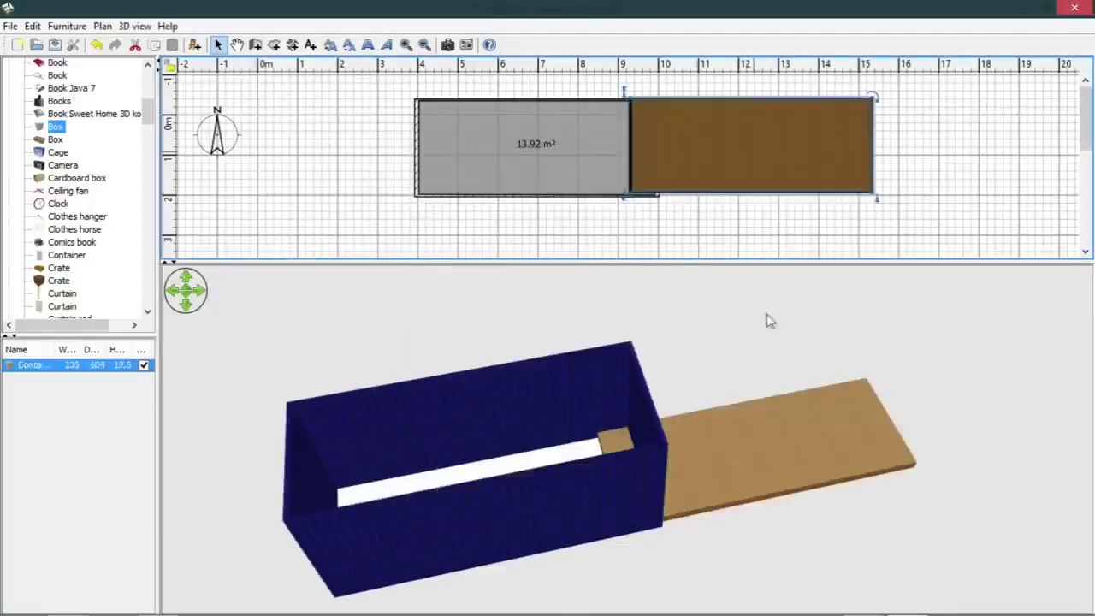
# Set the container floor's shininess to Matt, keeping its oak texture
pyautogui.doubleClick(743, 150)
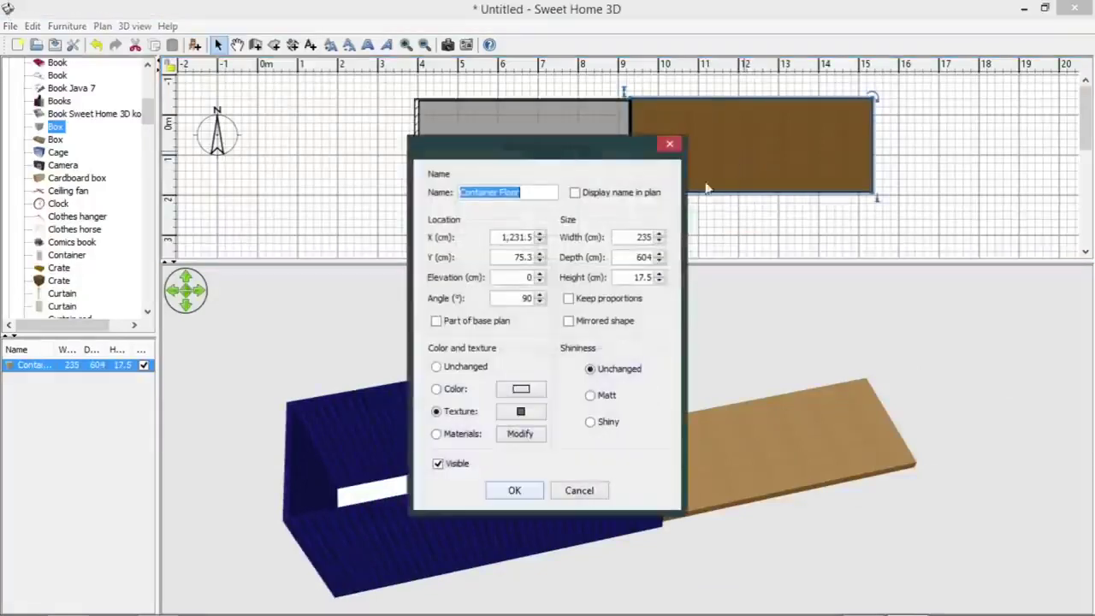
pyautogui.click(521, 412)
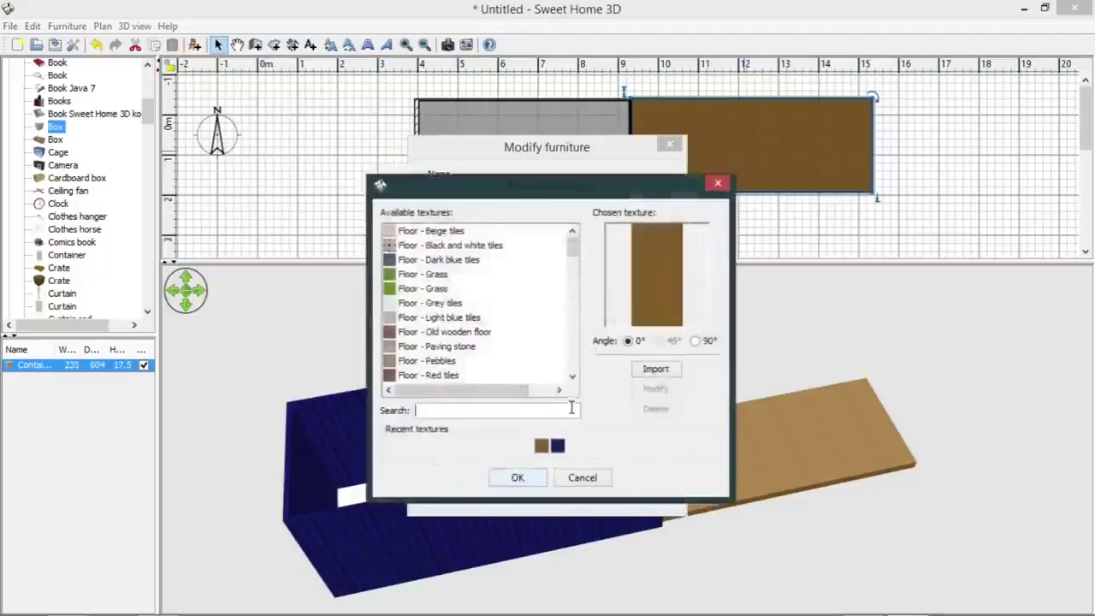
pyautogui.click(519, 477)
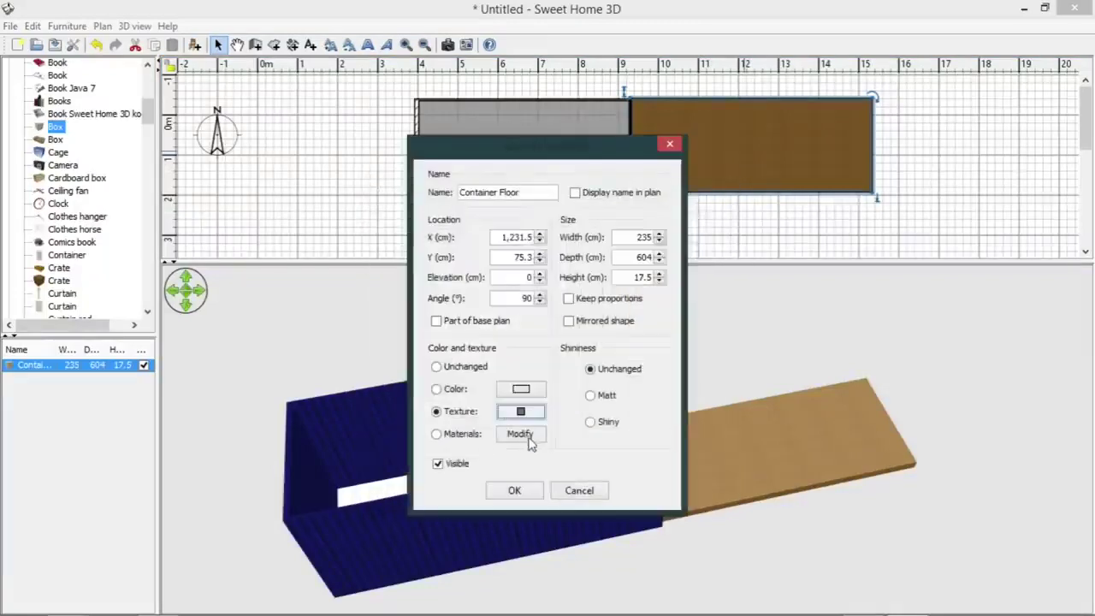
pyautogui.click(590, 395)
pyautogui.click(516, 490)
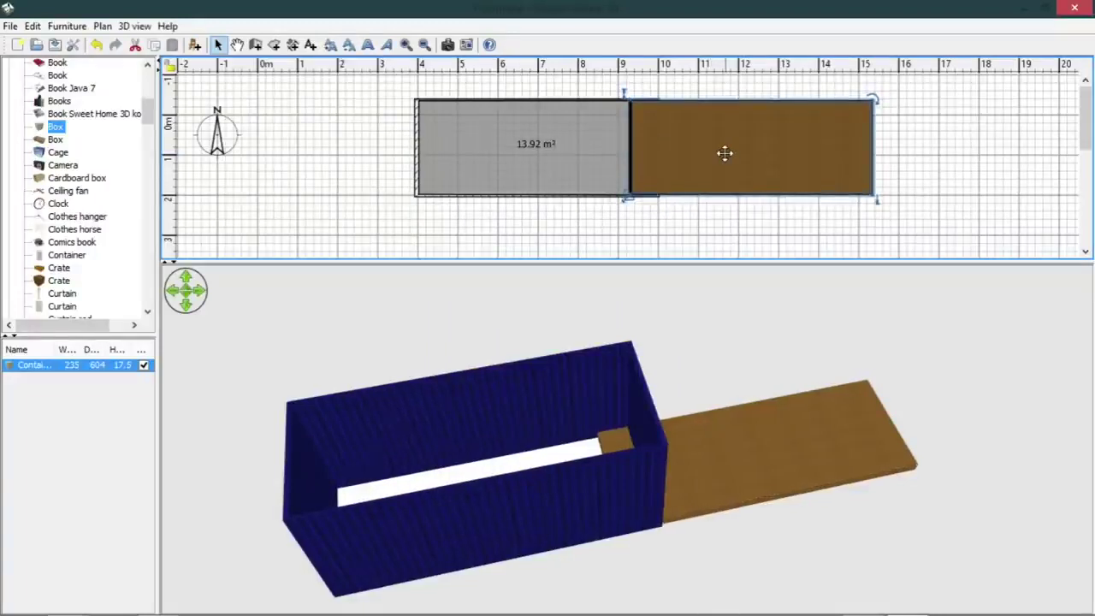
# Move the floor panel west until it lies inside the container walls
pyautogui.press('Left')
pyautogui.press('Left')
pyautogui.press('Left')
pyautogui.press('Left')
pyautogui.press('Left')
pyautogui.press('Left')
pyautogui.press('Left')
pyautogui.press('Left')
pyautogui.press('Left')
pyautogui.press('Left')
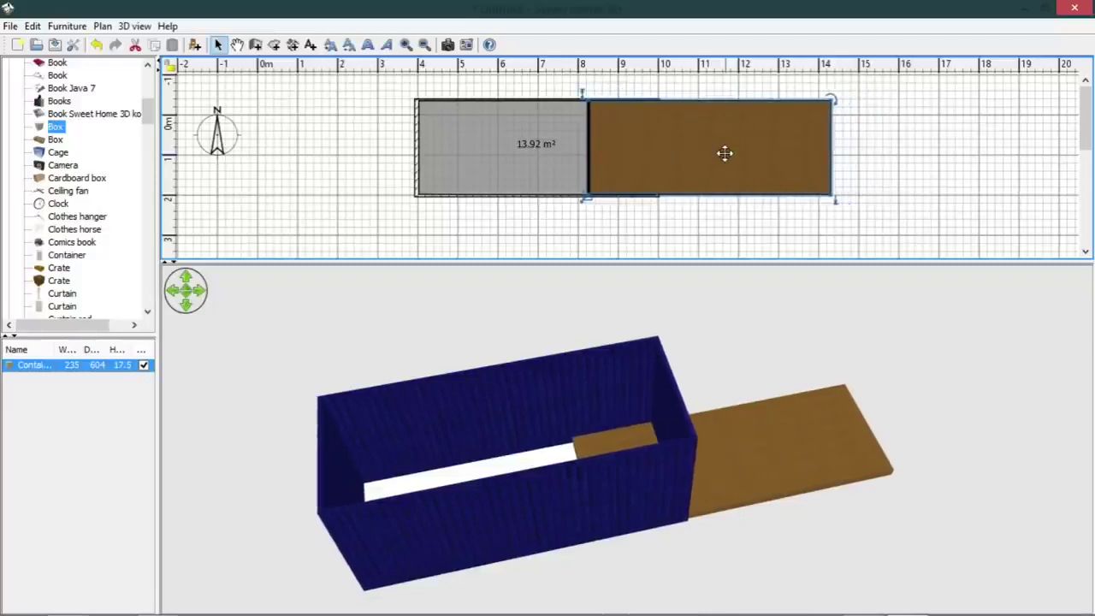
pyautogui.hotkey('shift', 'Left')
pyautogui.hotkey('shift', 'Left')
pyautogui.hotkey('shift', 'Left')
pyautogui.hotkey('shift', 'Left')
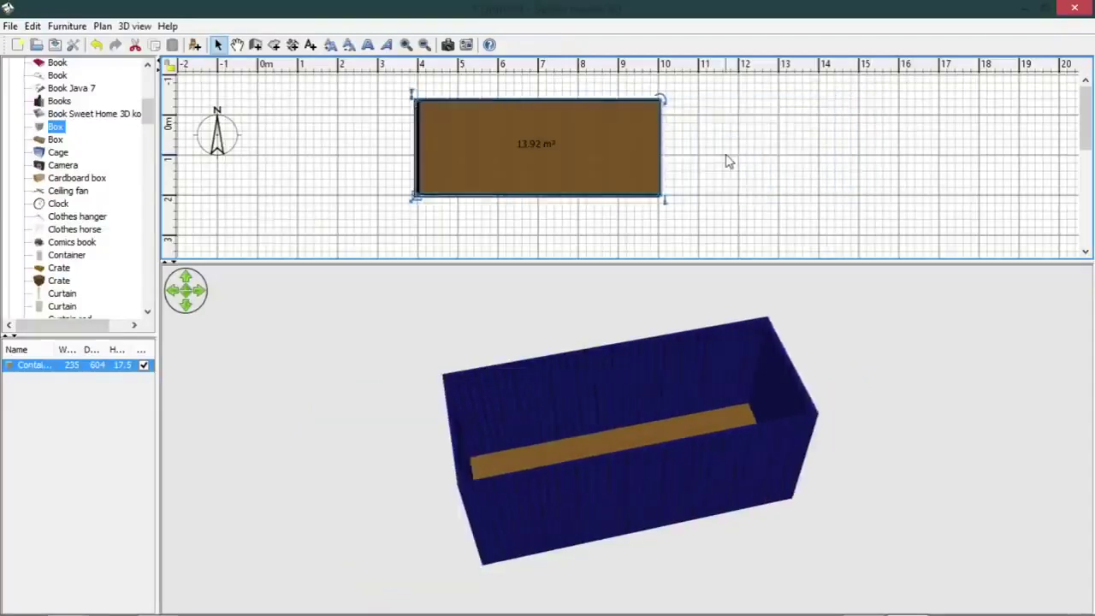
pyautogui.press('Left')
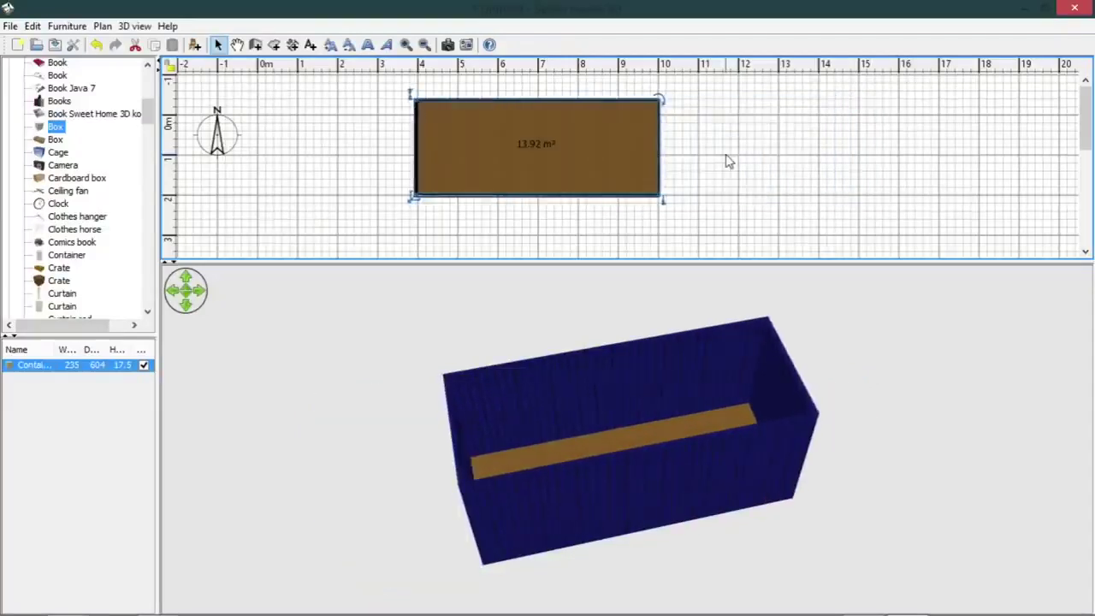
pyautogui.press('Left')
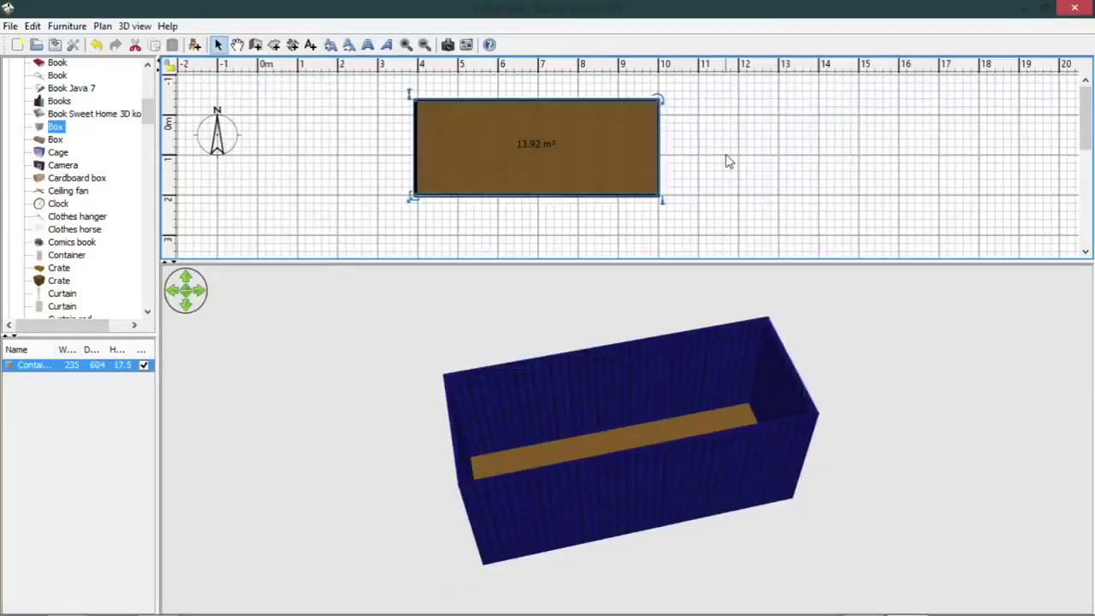
# Set the container floor's depth to 602 cm and nudge it slightly east and south within the walls
pyautogui.doubleClick(518, 126)
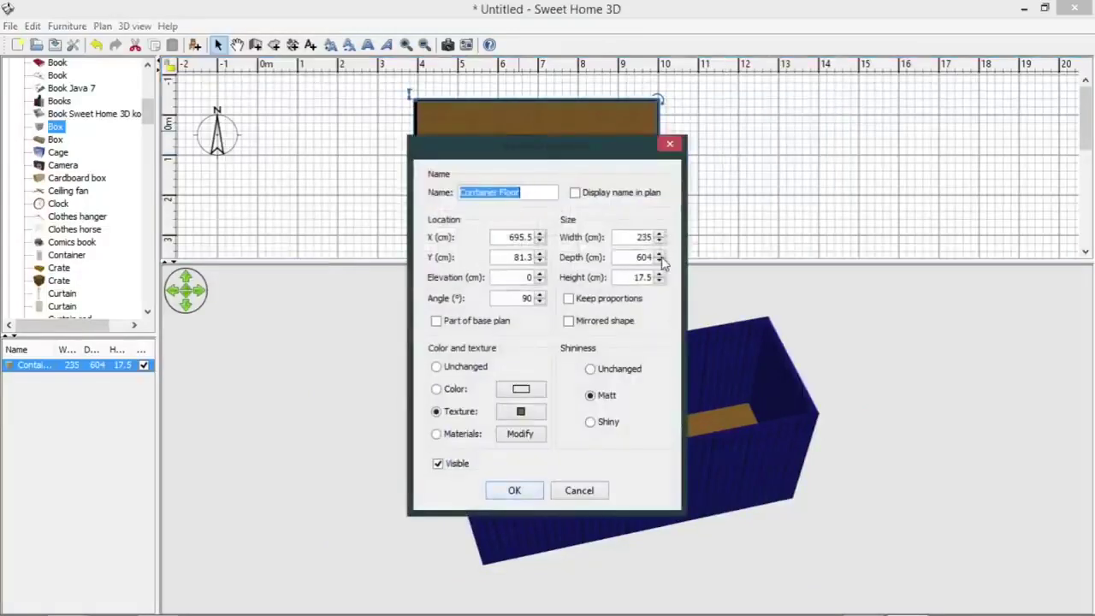
pyautogui.click(659, 261)
pyautogui.click(660, 261)
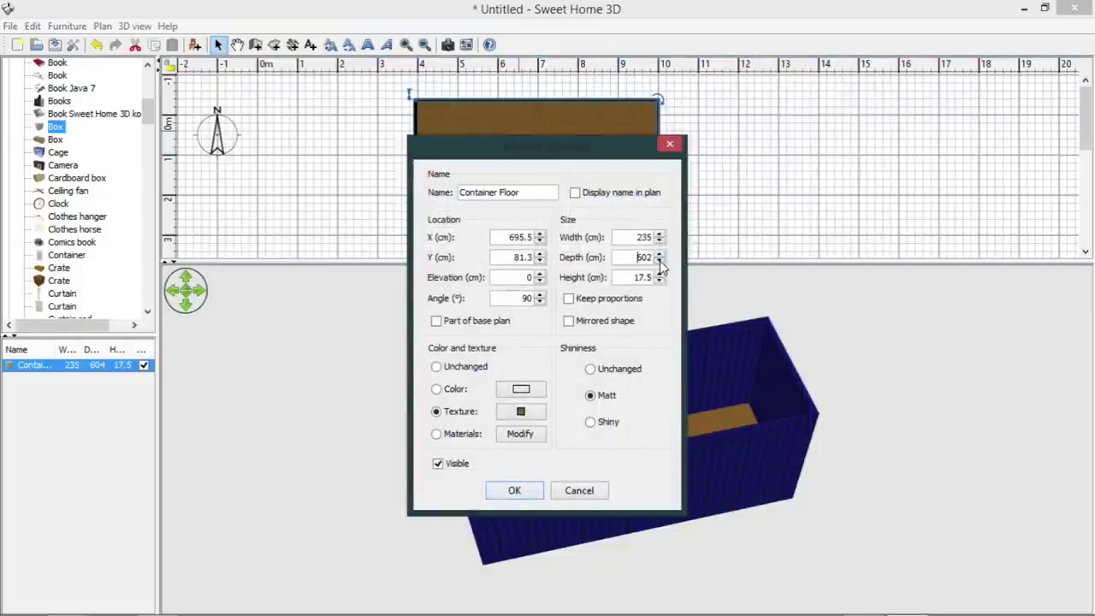
pyautogui.click(521, 487)
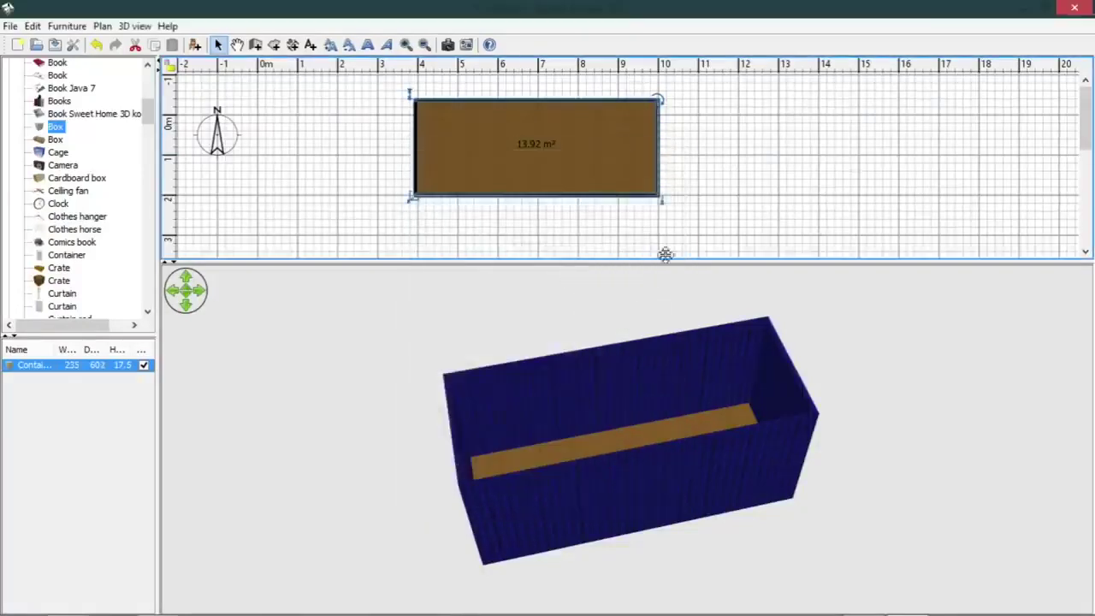
pyautogui.click(713, 232)
pyautogui.click(574, 165)
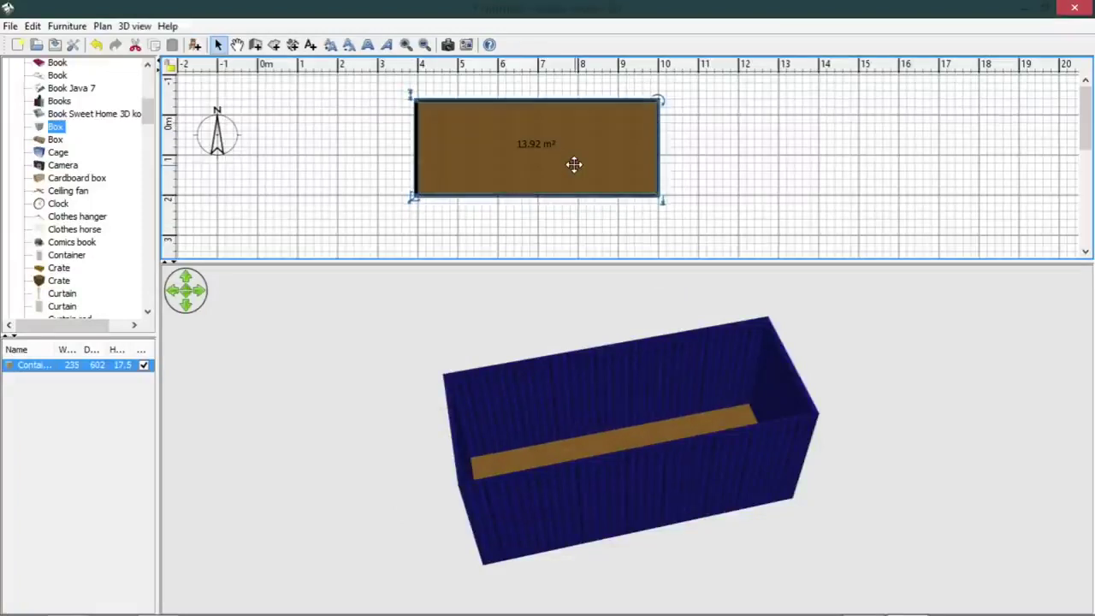
pyautogui.click(704, 171)
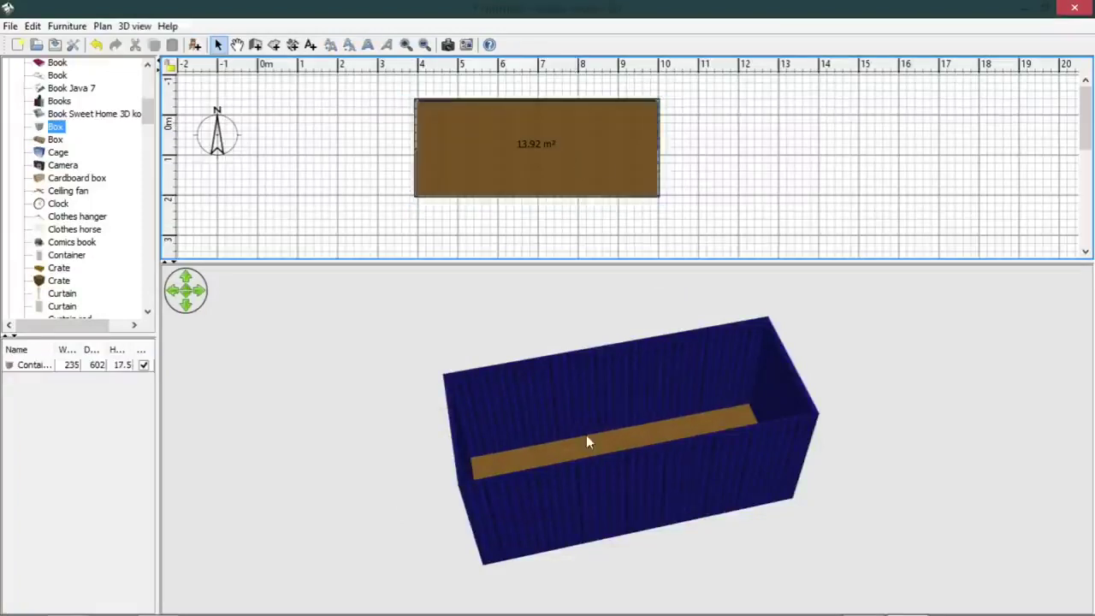
# Widen the container floor to 236 cm to close the gap along the long wall
pyautogui.moveTo(589, 440); pyautogui.dragTo(668, 390)
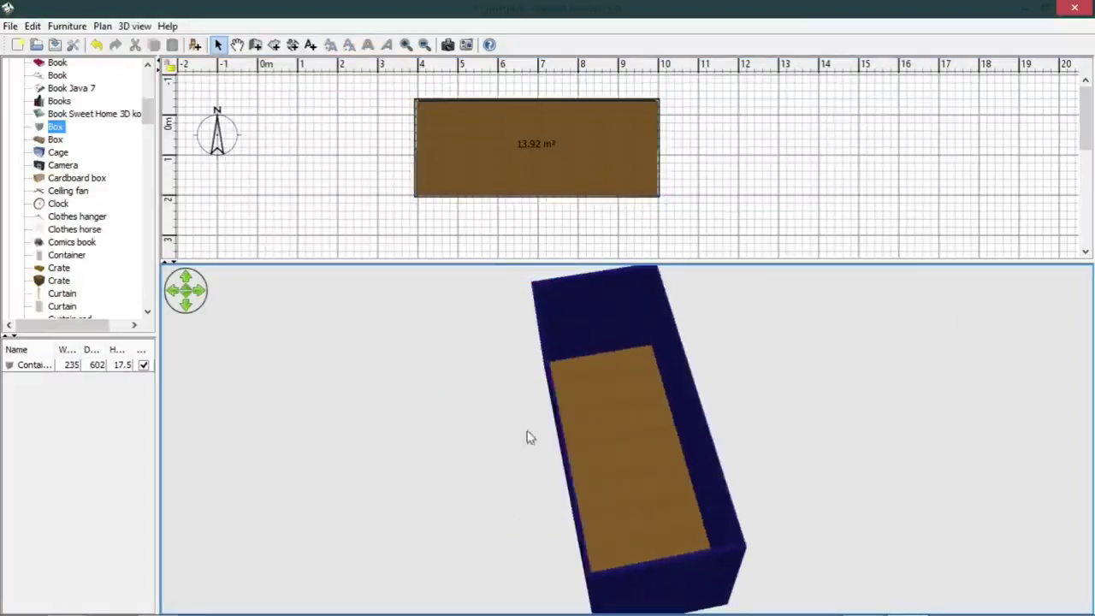
pyautogui.moveTo(527, 437); pyautogui.dragTo(557, 358)
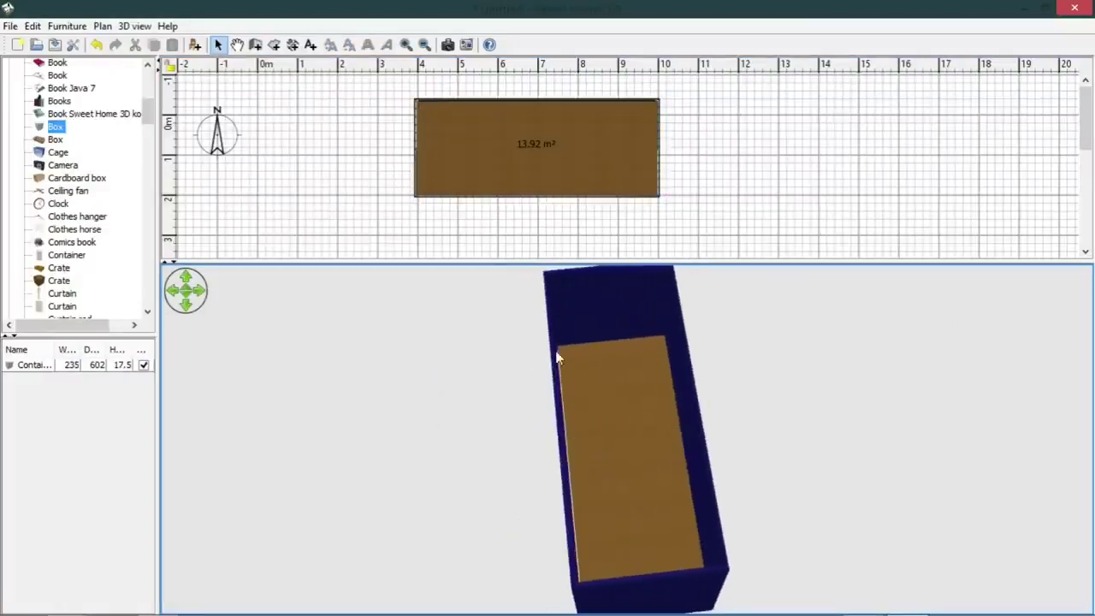
pyautogui.doubleClick(530, 167)
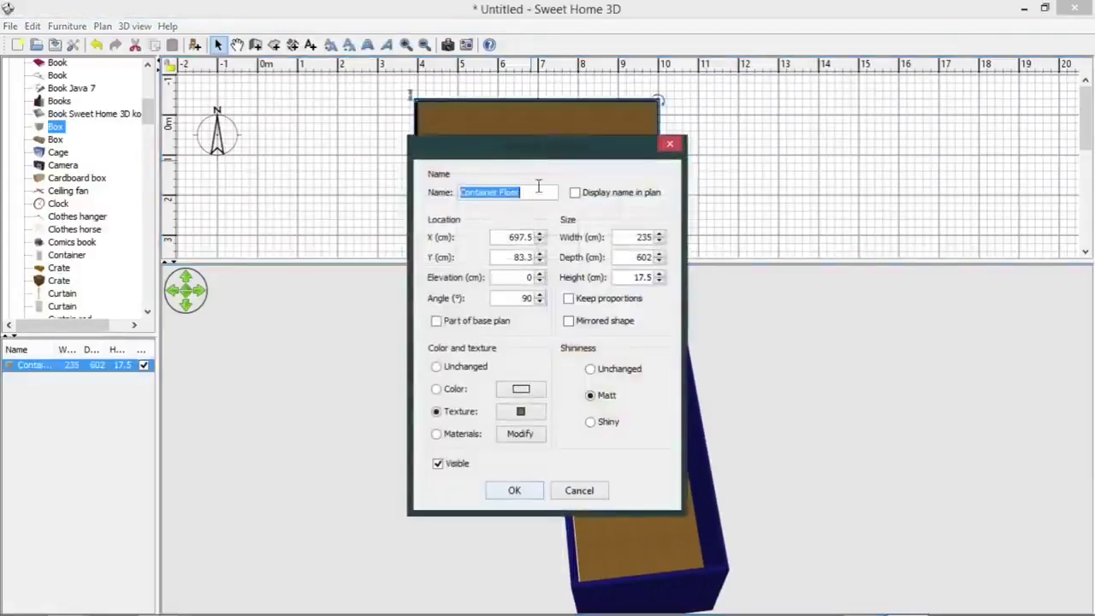
pyautogui.click(659, 235)
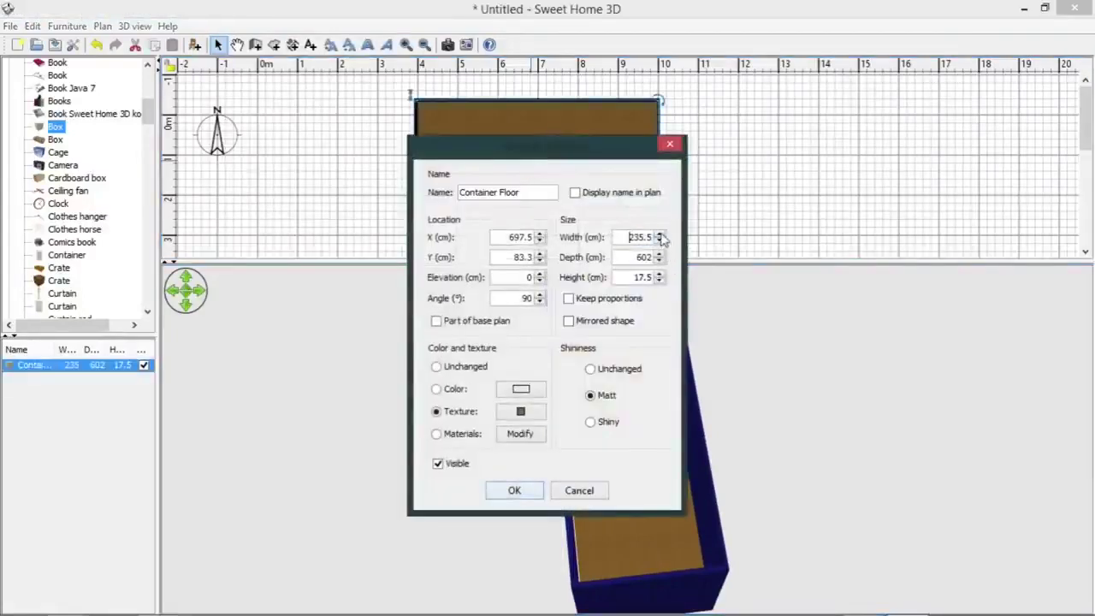
pyautogui.click(516, 490)
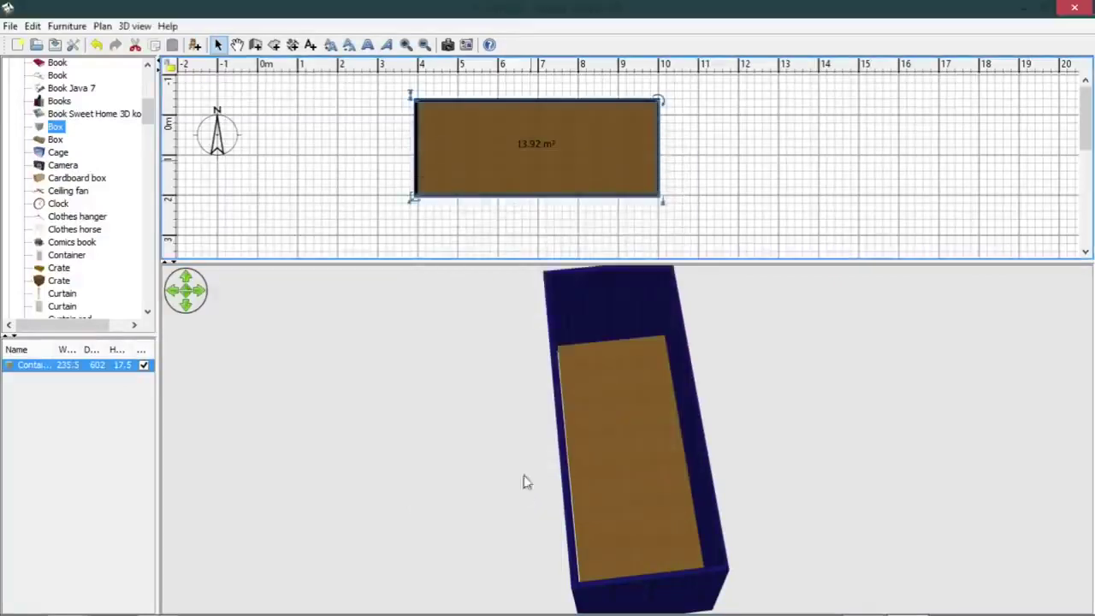
pyautogui.doubleClick(543, 159)
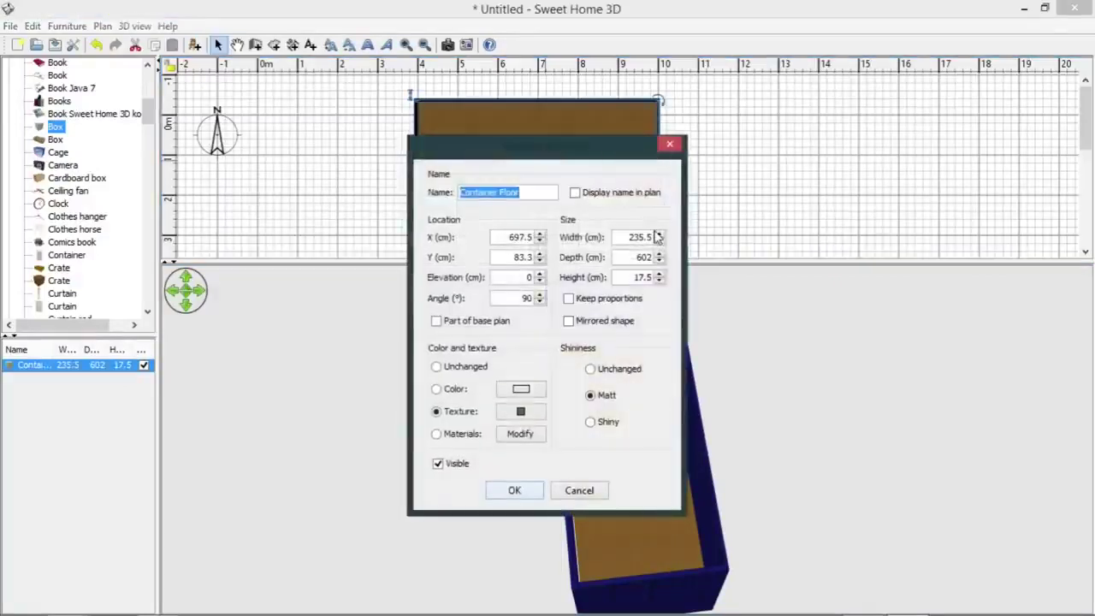
pyautogui.click(659, 234)
pyautogui.click(520, 491)
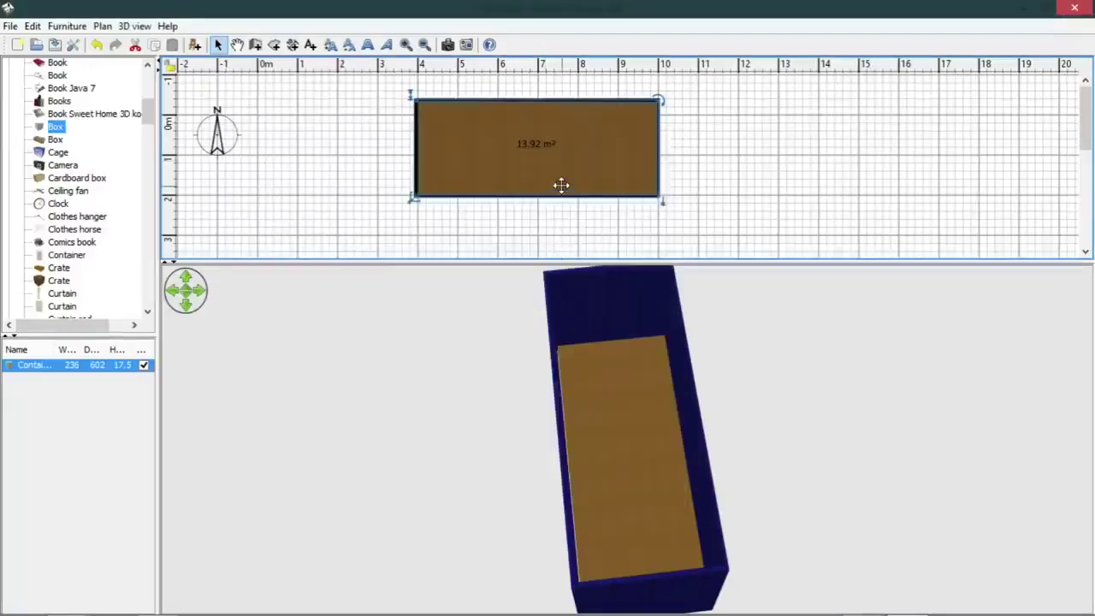
pyautogui.moveTo(697, 441); pyautogui.dragTo(650, 513)
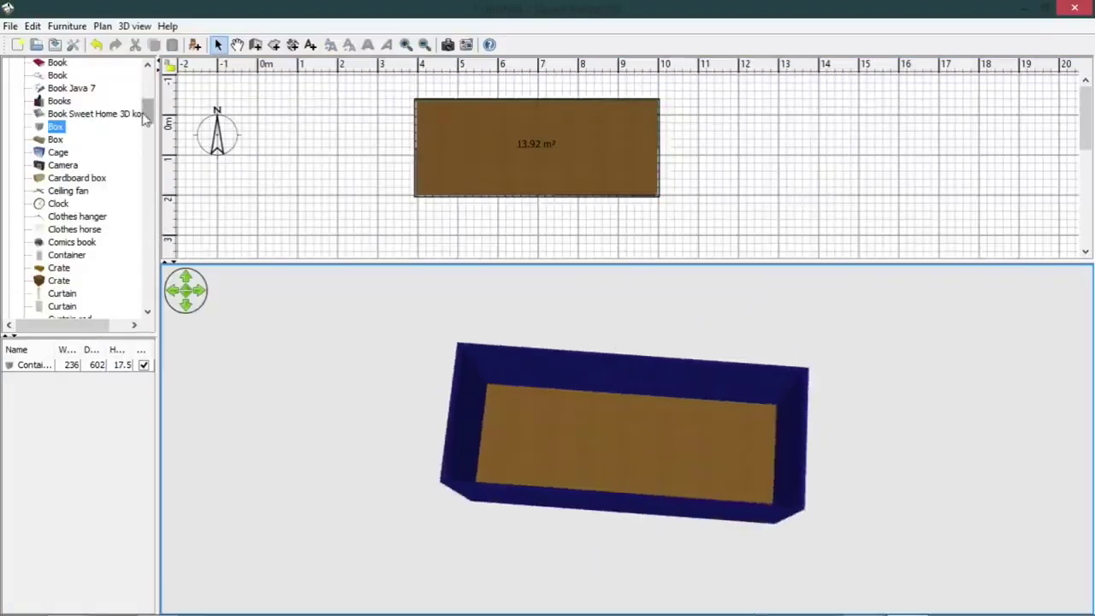
# Add a box east of the container, sized 235 cm wide, 603 cm deep and 4.5 cm high, at 255 cm elevation
pyautogui.moveTo(45, 128); pyautogui.dragTo(837, 124)
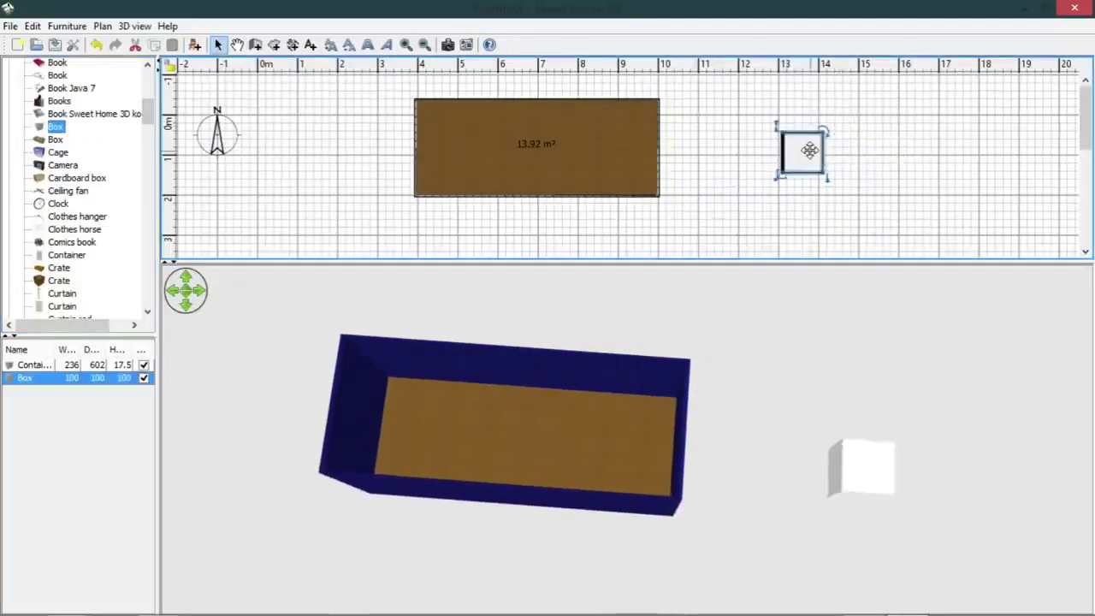
pyautogui.doubleClick(807, 151)
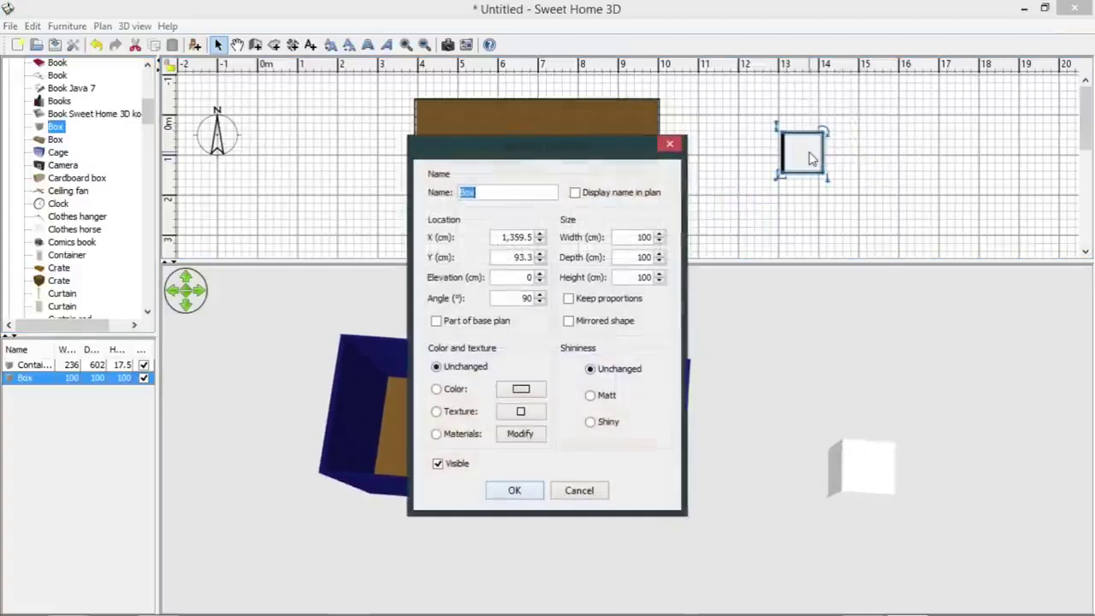
pyautogui.click(634, 238)
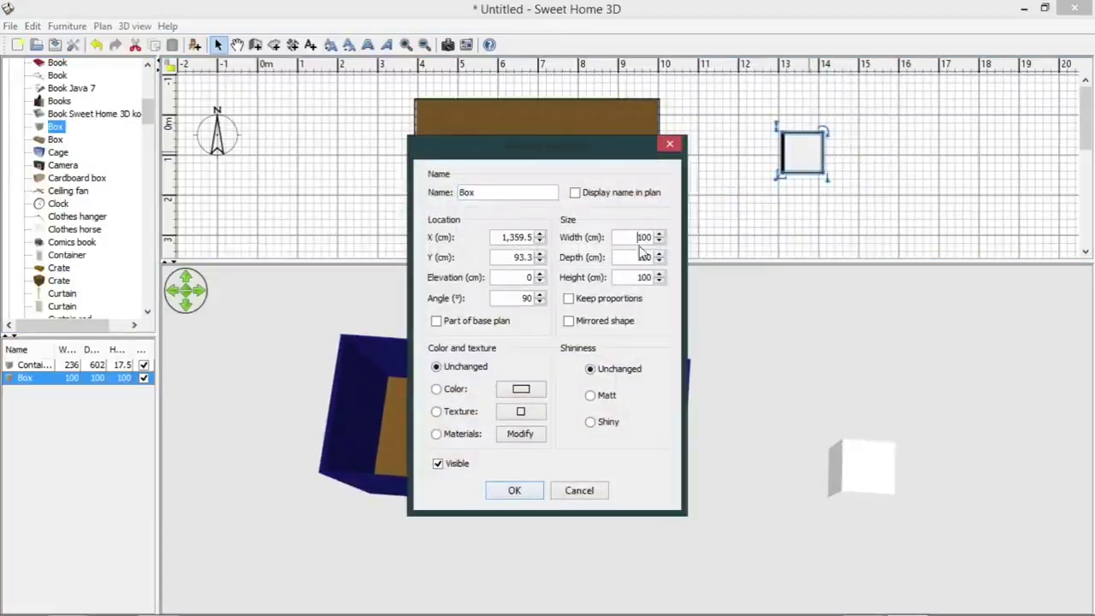
pyautogui.moveTo(633, 237); pyautogui.dragTo(669, 244)
pyautogui.write('235')
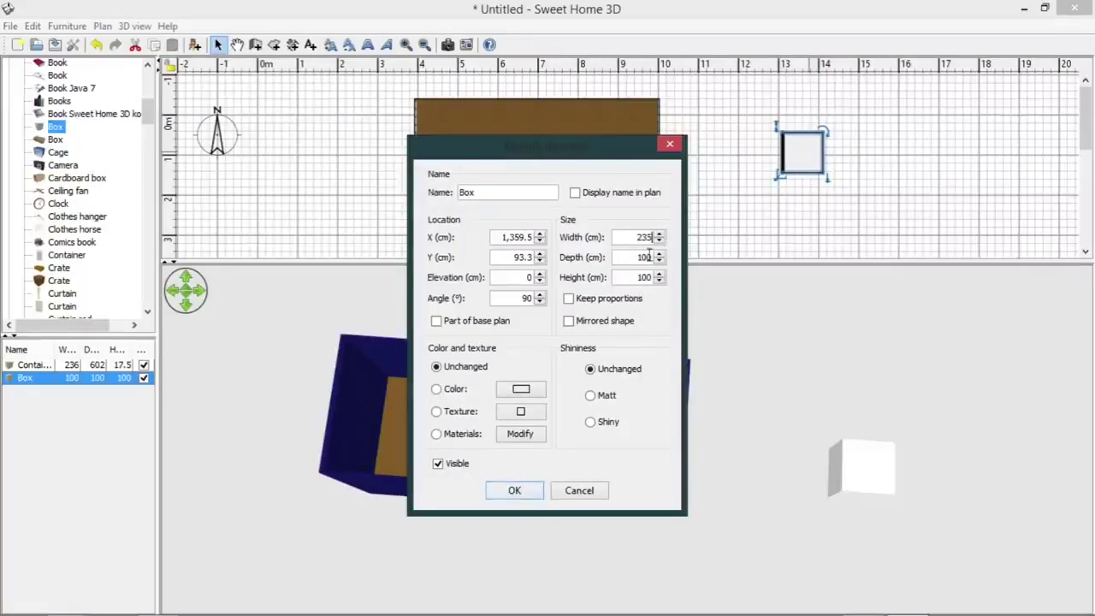
pyautogui.moveTo(634, 256); pyautogui.dragTo(676, 263)
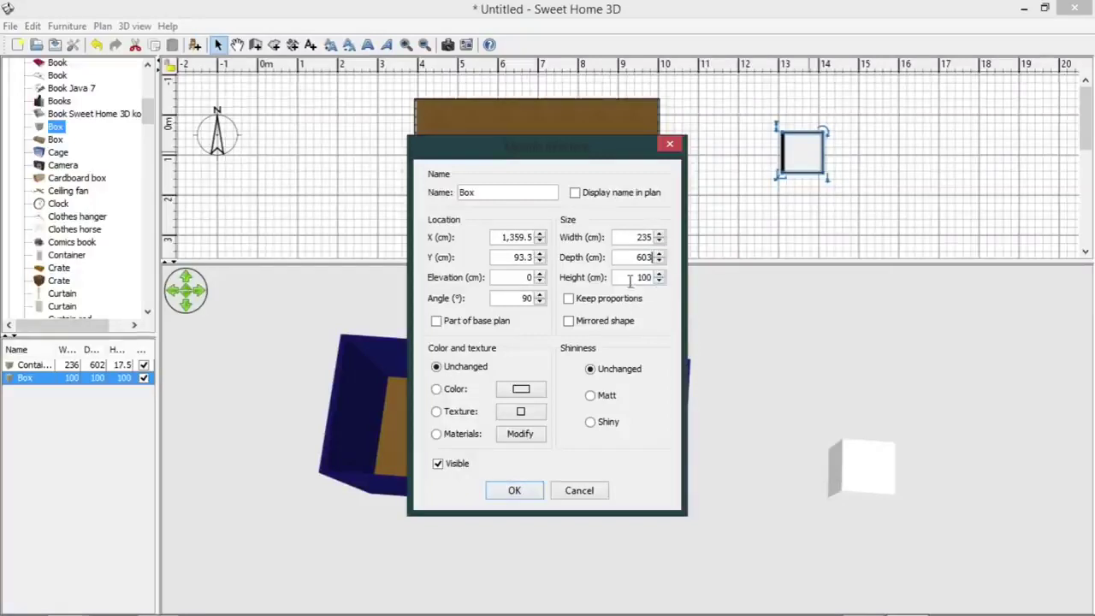
pyautogui.moveTo(646, 281); pyautogui.dragTo(675, 289)
pyautogui.write('4.5')
pyautogui.moveTo(508, 278); pyautogui.dragTo(545, 285)
# Apply the Blue Corrugated Shipping Container texture to the top face of the box
pyautogui.click(520, 434)
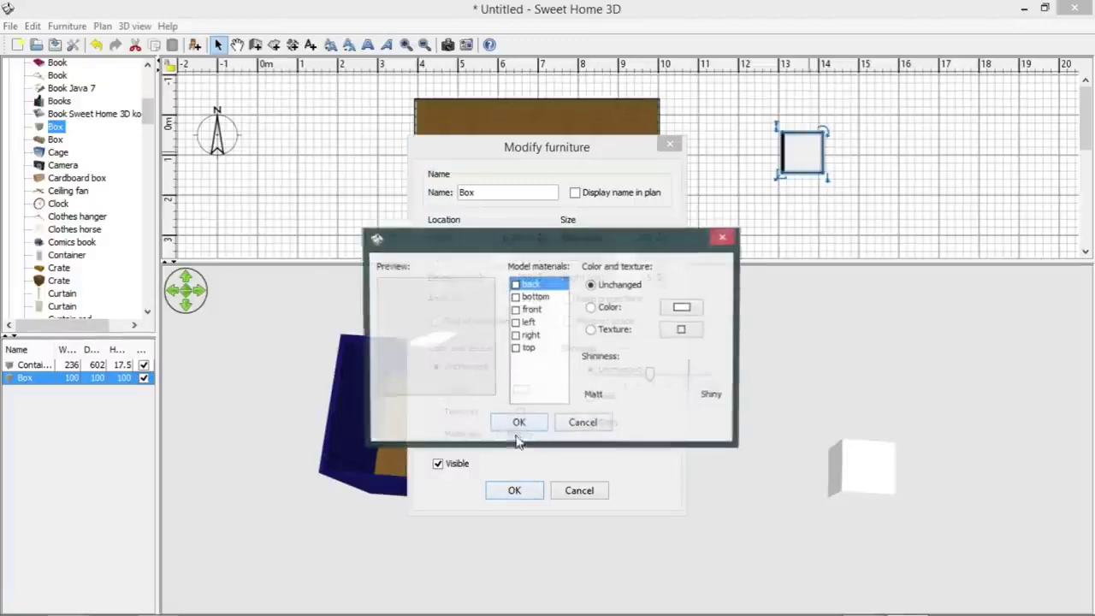
pyautogui.click(529, 350)
pyautogui.click(682, 331)
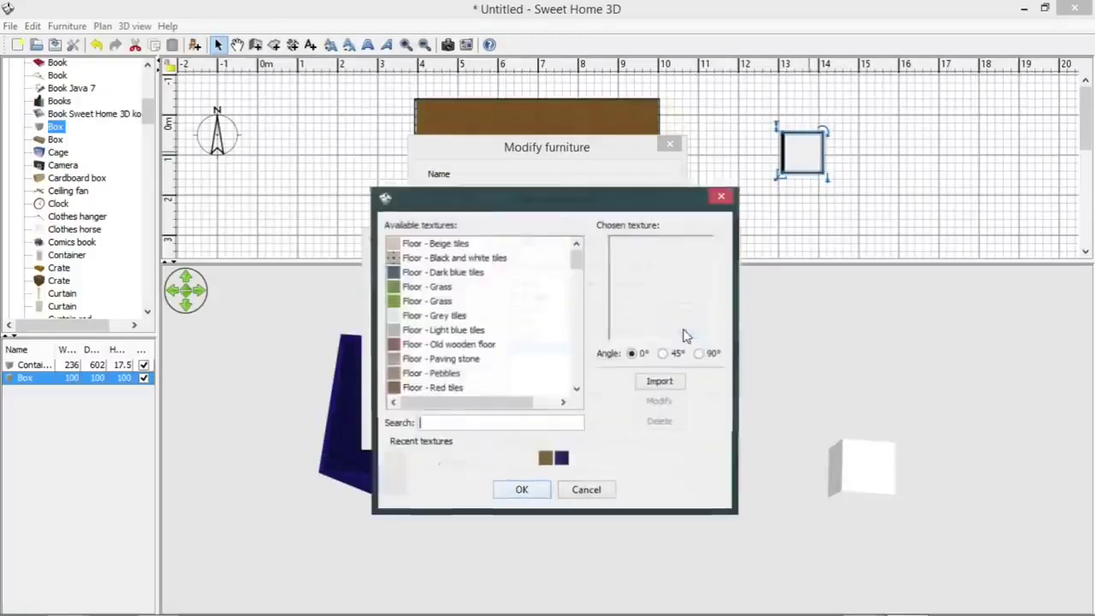
pyautogui.moveTo(577, 256); pyautogui.dragTo(578, 310)
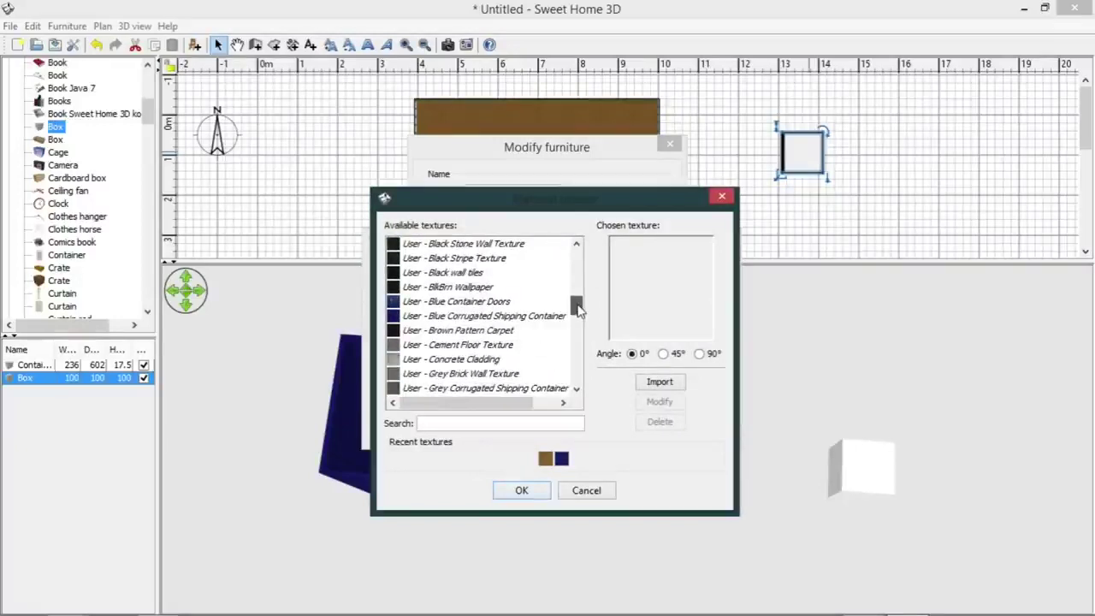
pyautogui.click(464, 319)
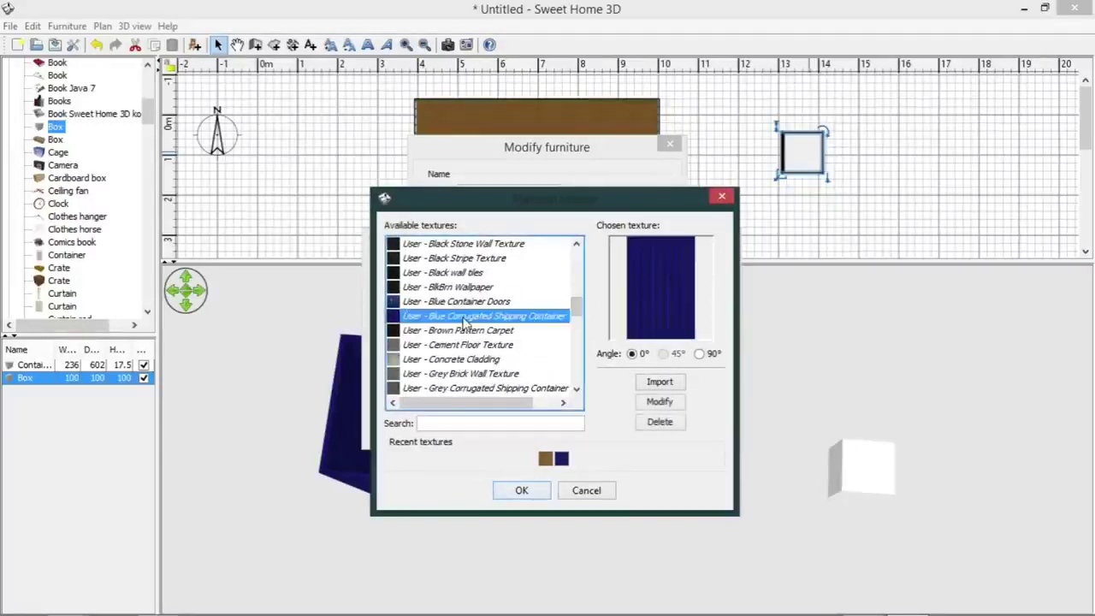
pyautogui.click(519, 491)
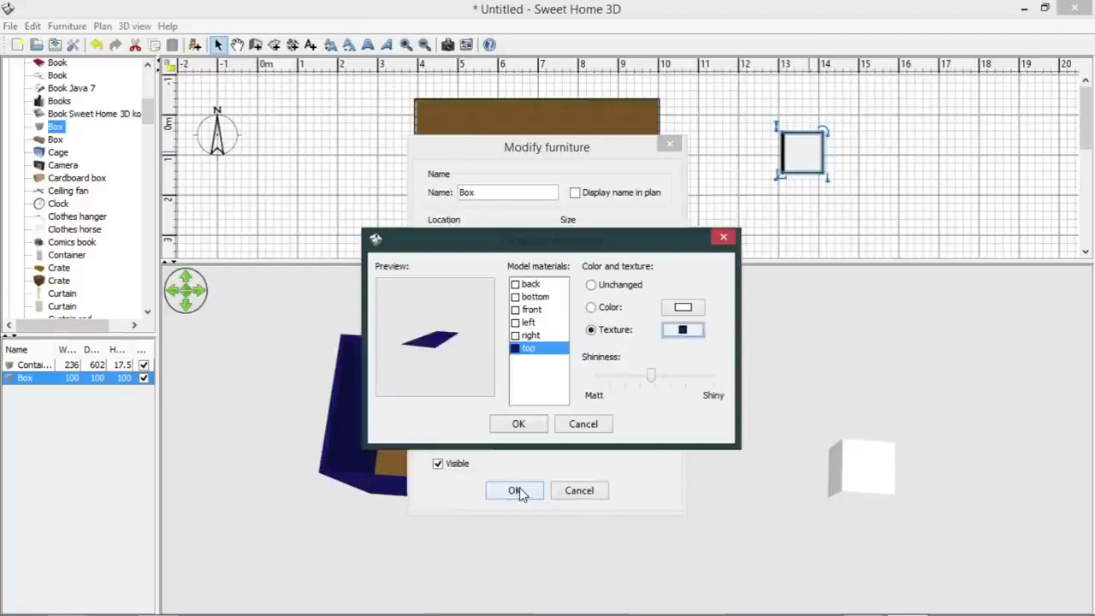
# Apply the Bleached wood texture to the bottom face of the box and accept its materials
pyautogui.click(532, 297)
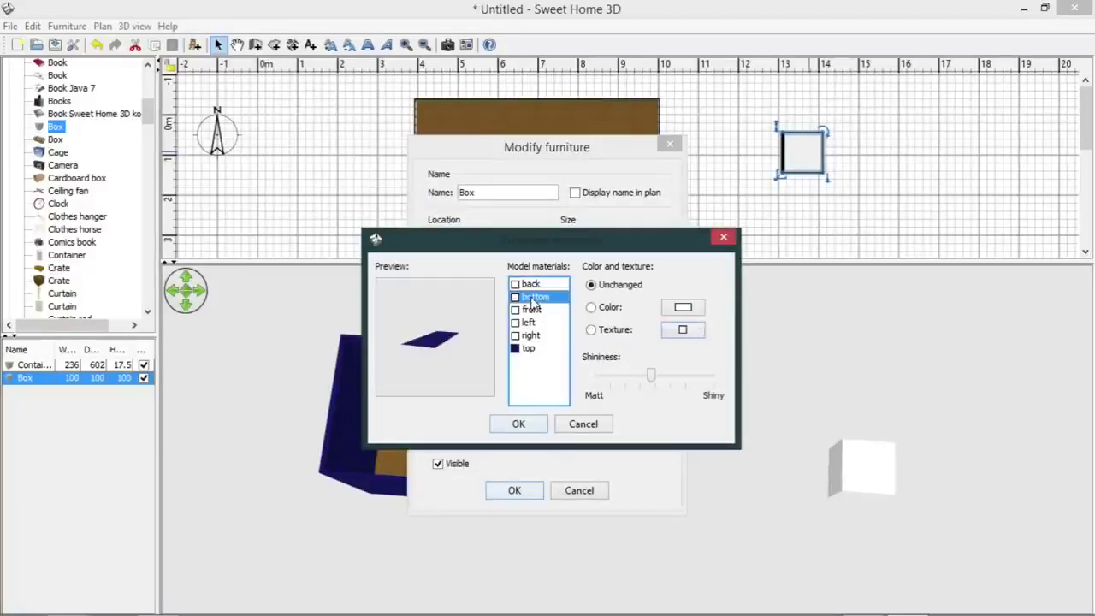
pyautogui.click(682, 329)
pyautogui.moveTo(577, 259); pyautogui.dragTo(585, 385)
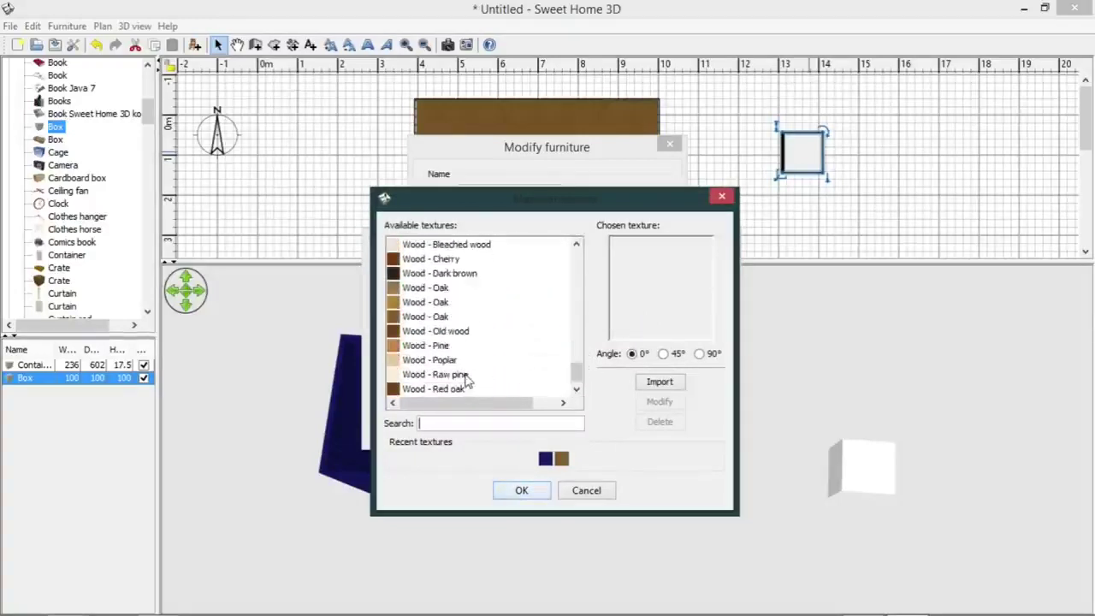
pyautogui.click(451, 249)
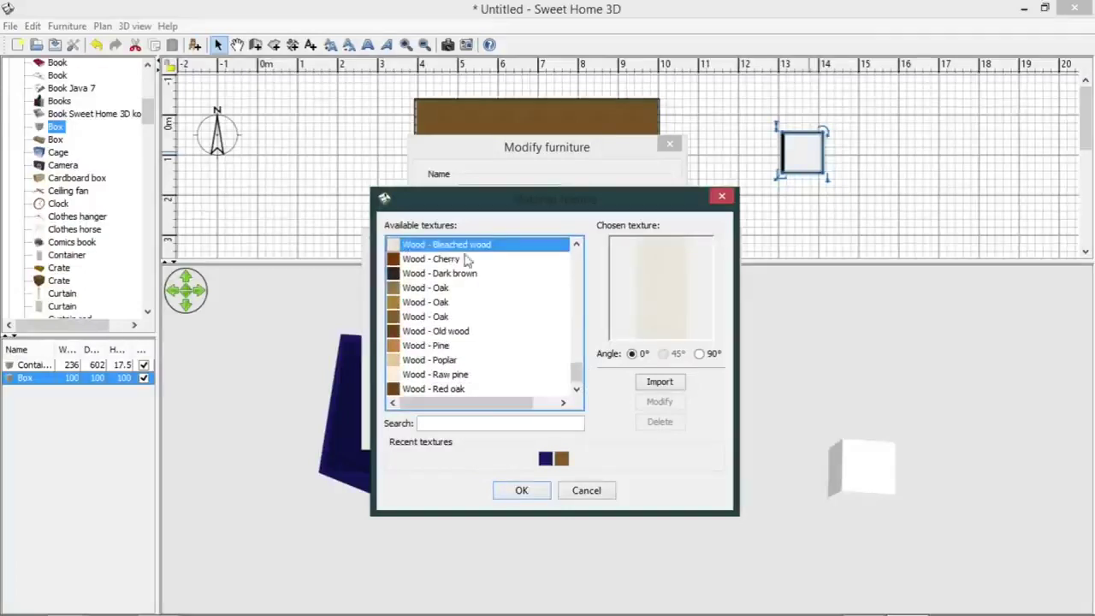
pyautogui.click(521, 493)
pyautogui.click(518, 424)
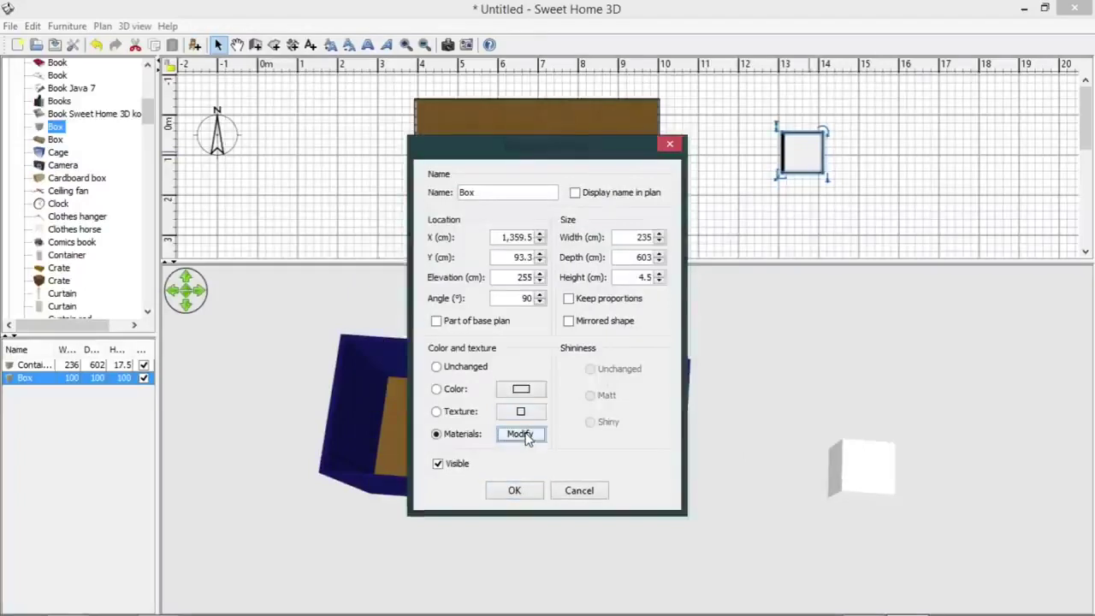
# Set the shininess of the box's top face fully to Matt and apply the box changes
pyautogui.click(524, 432)
pyautogui.click(529, 351)
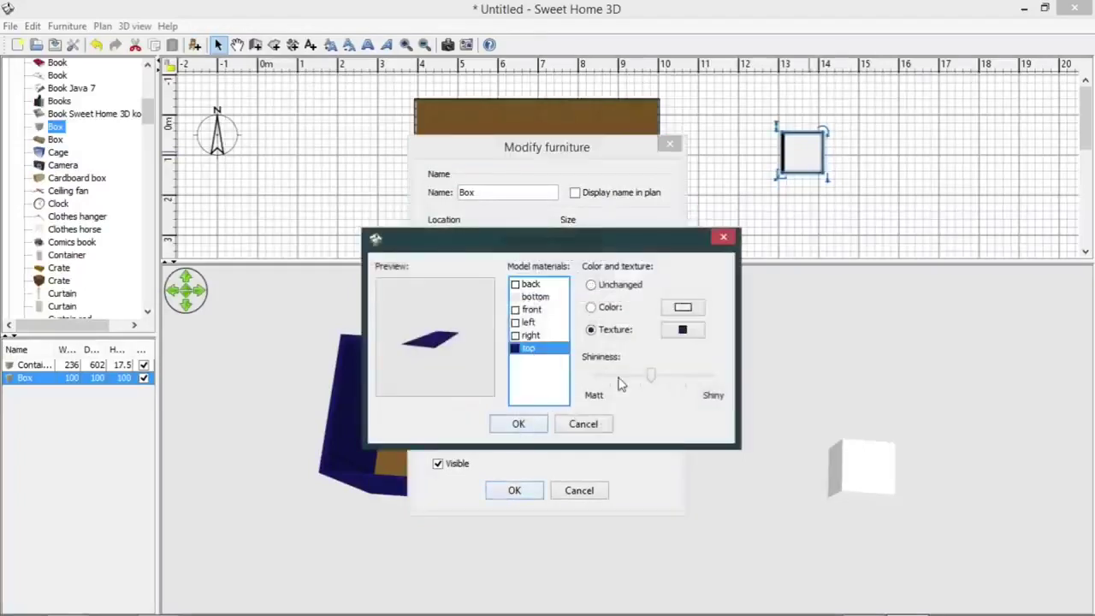
pyautogui.moveTo(647, 374); pyautogui.dragTo(596, 374)
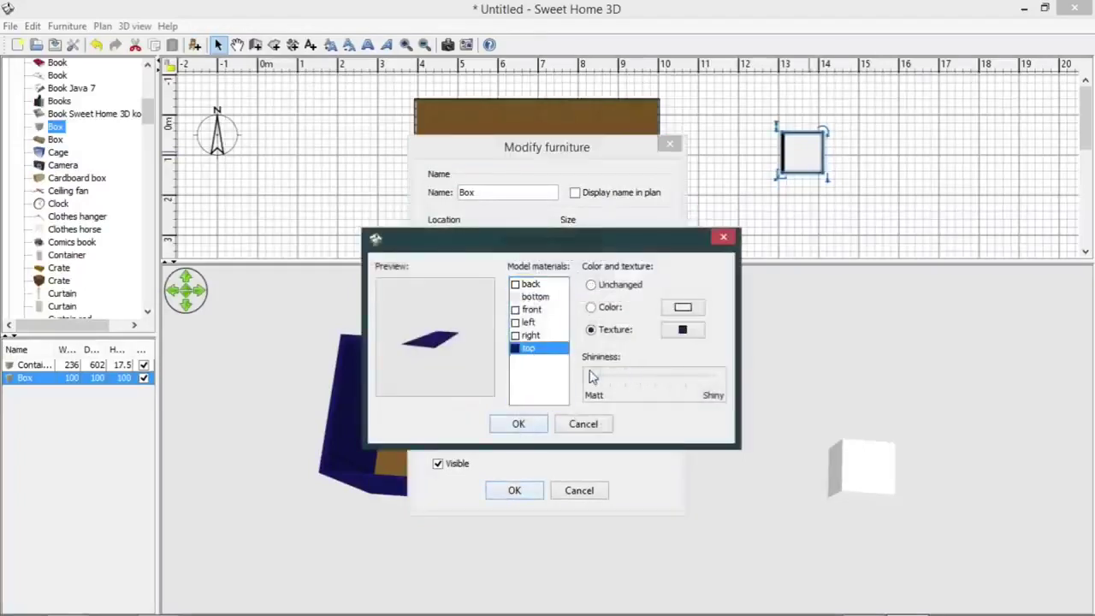
pyautogui.click(539, 426)
pyautogui.click(513, 494)
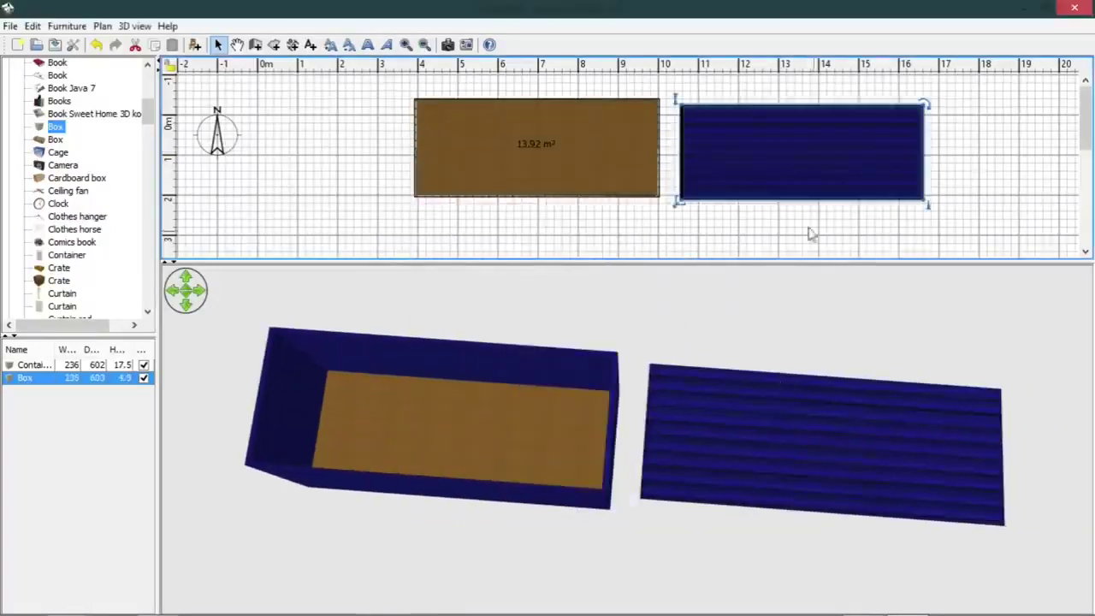
# Move the blue roof panel west until its short ends line up with the container's end walls
pyautogui.press('Left')
pyautogui.press('Left')
pyautogui.press('Left')
pyautogui.press('Left')
pyautogui.press('Left')
pyautogui.press('Left')
pyautogui.press('Left')
pyautogui.press('Left')
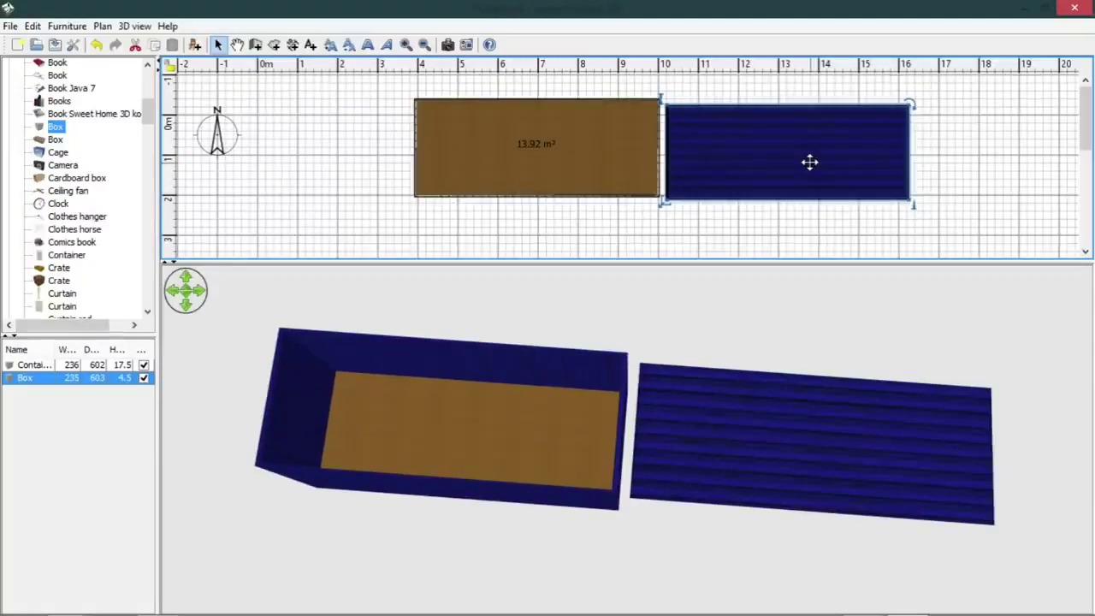
pyautogui.press('Left')
pyautogui.press('Left')
pyautogui.press('Left')
pyautogui.press('Left')
pyautogui.press('Left')
pyautogui.press('Left')
pyautogui.press('Left')
pyautogui.press('Left')
pyautogui.press('Left')
pyautogui.press('Left')
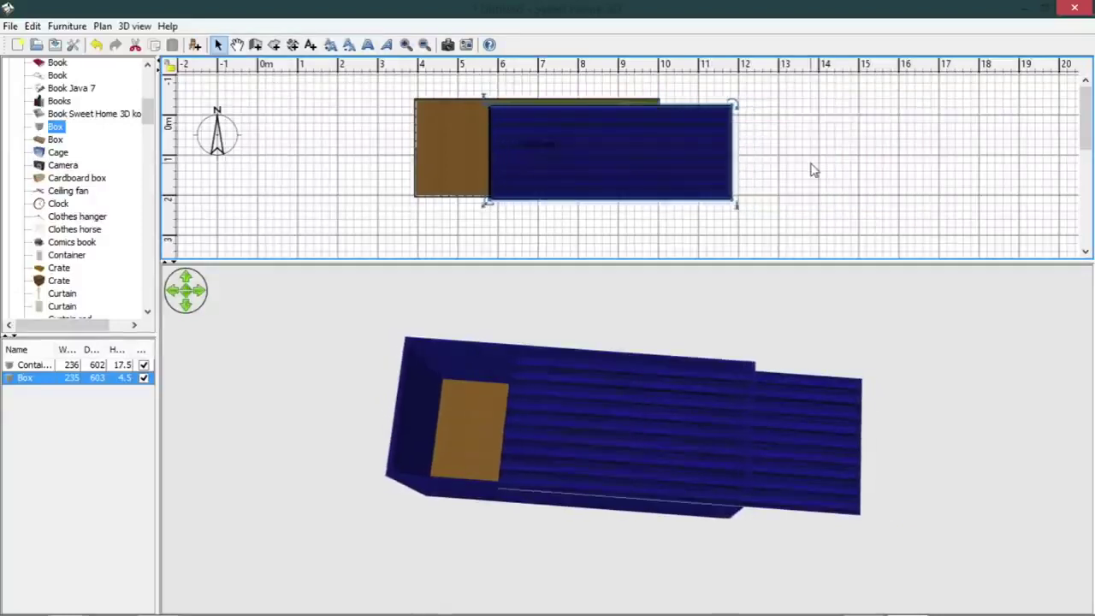
pyautogui.press('Left')
pyautogui.press('Left')
pyautogui.press('Left')
pyautogui.press('Left')
pyautogui.press('Left')
pyautogui.press('Left')
pyautogui.press('Left')
pyautogui.press('Left')
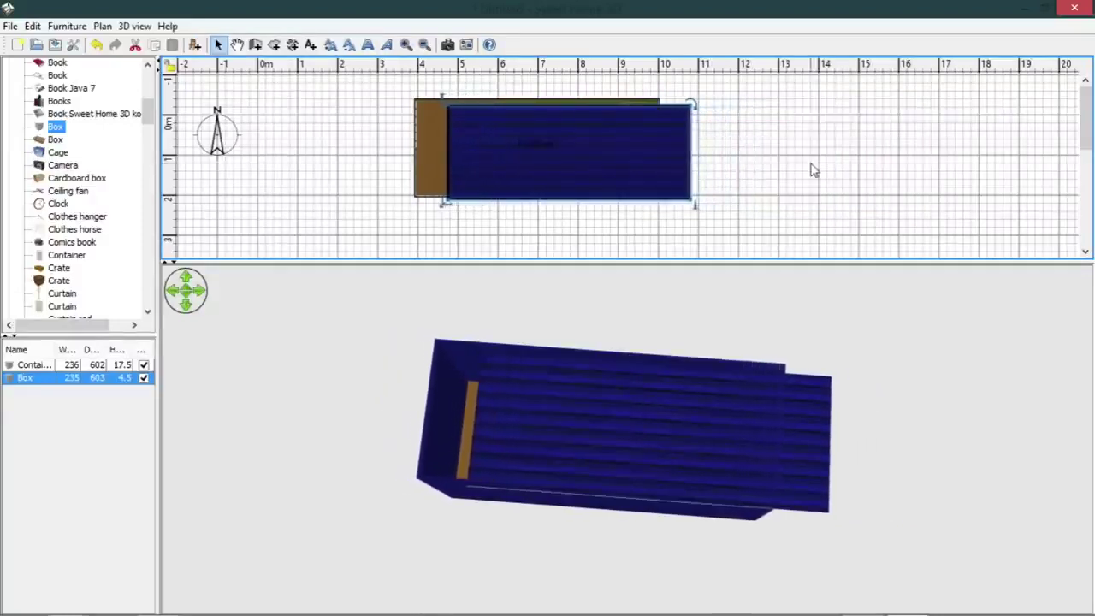
pyautogui.press('Left')
pyautogui.press('Left')
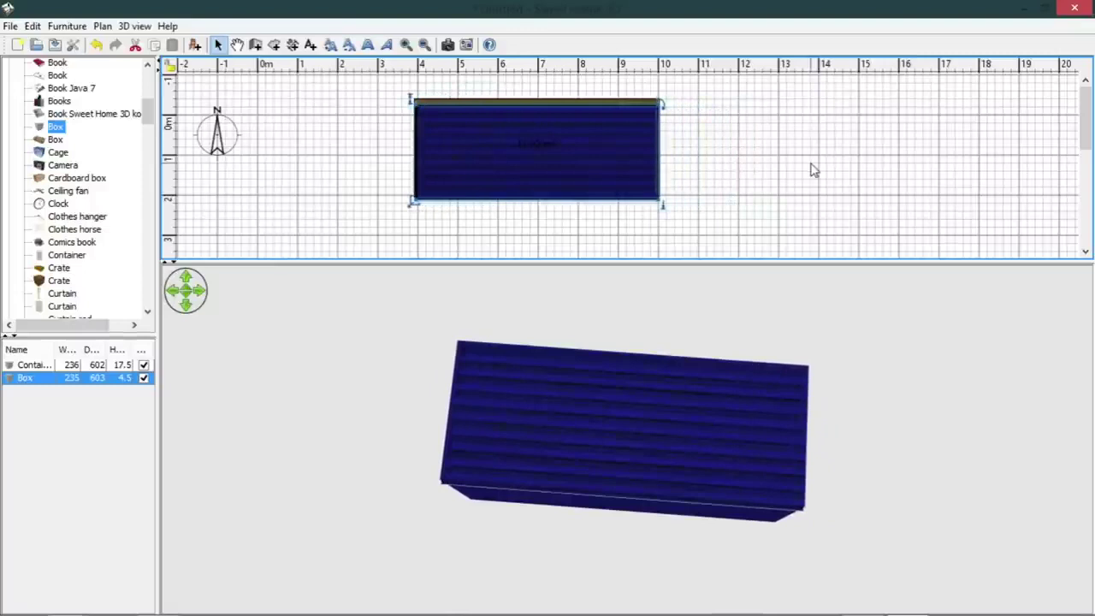
# Nudge the roof panel north until it sits flush over the container's long walls
pyautogui.press('Up')
pyautogui.press('Up')
pyautogui.press('Up')
pyautogui.press('Up')
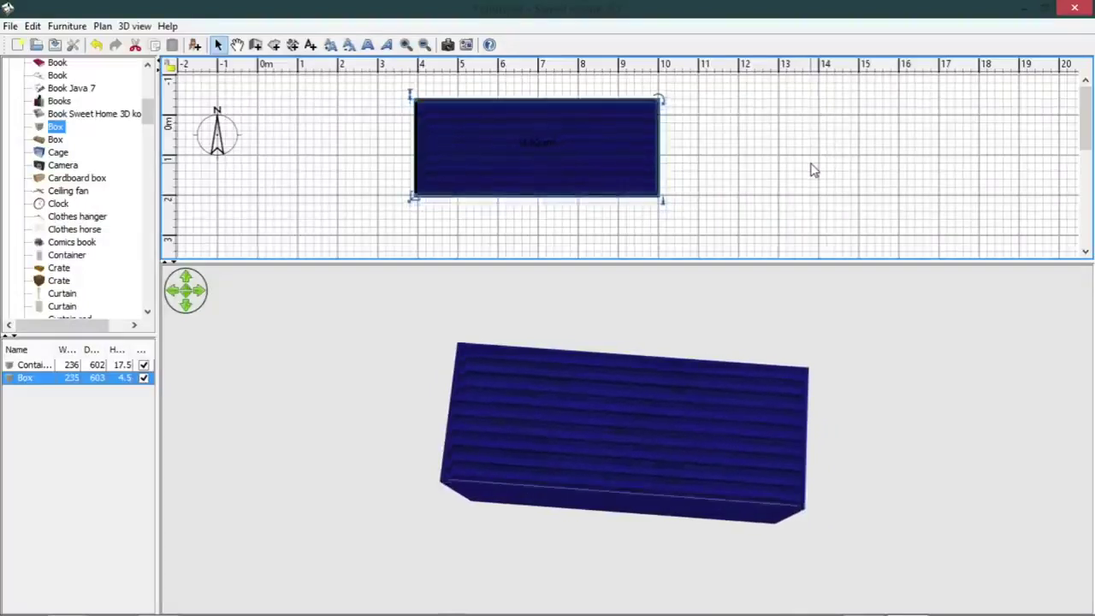
pyautogui.press('Up')
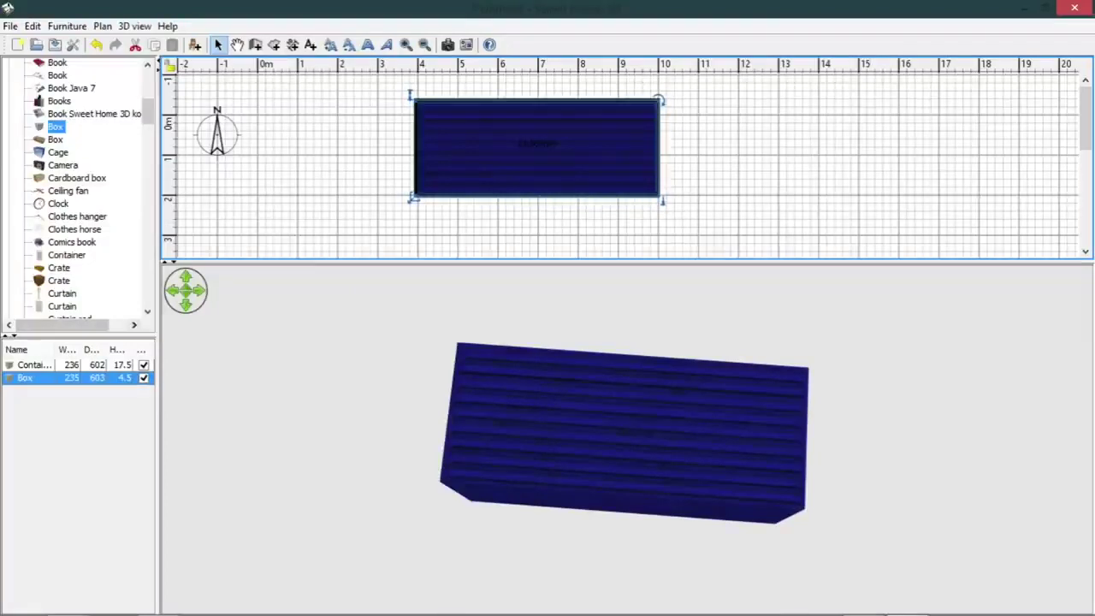
# Hide the blue roof panel to expose the container's interior
pyautogui.moveTo(501, 544); pyautogui.dragTo(691, 418)
pyautogui.moveTo(650, 406); pyautogui.dragTo(435, 517)
pyautogui.click(533, 163)
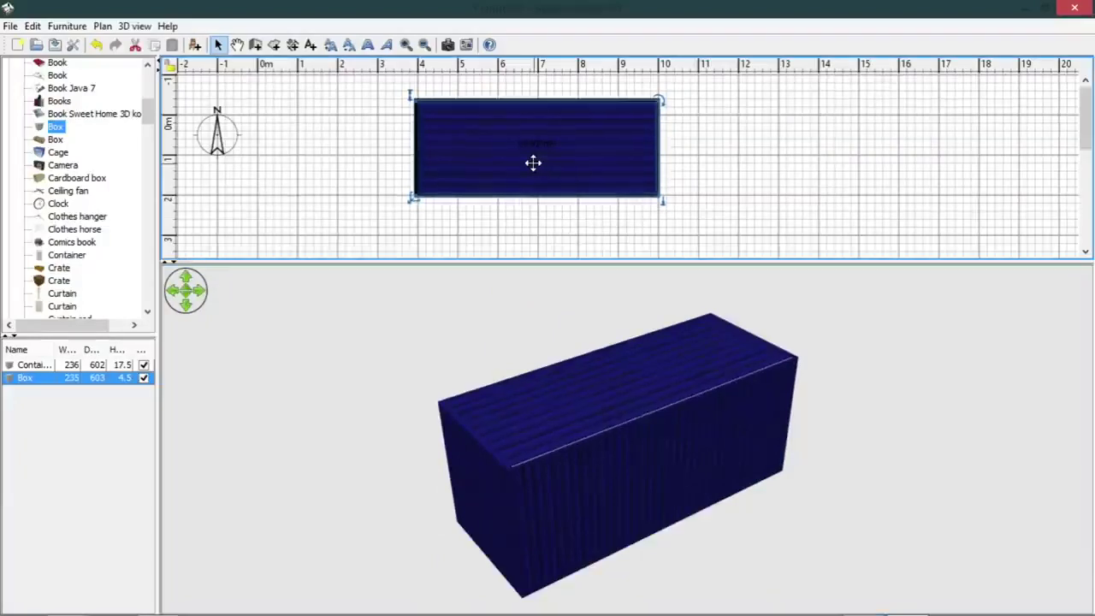
pyautogui.moveTo(570, 364); pyautogui.dragTo(689, 509)
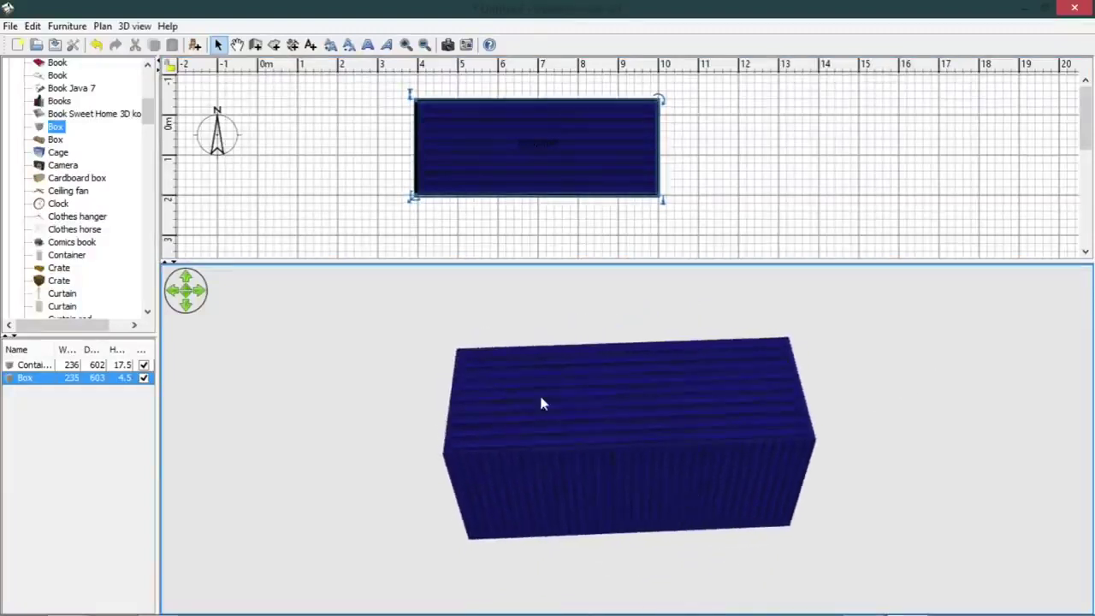
pyautogui.click(533, 244)
pyautogui.click(547, 161)
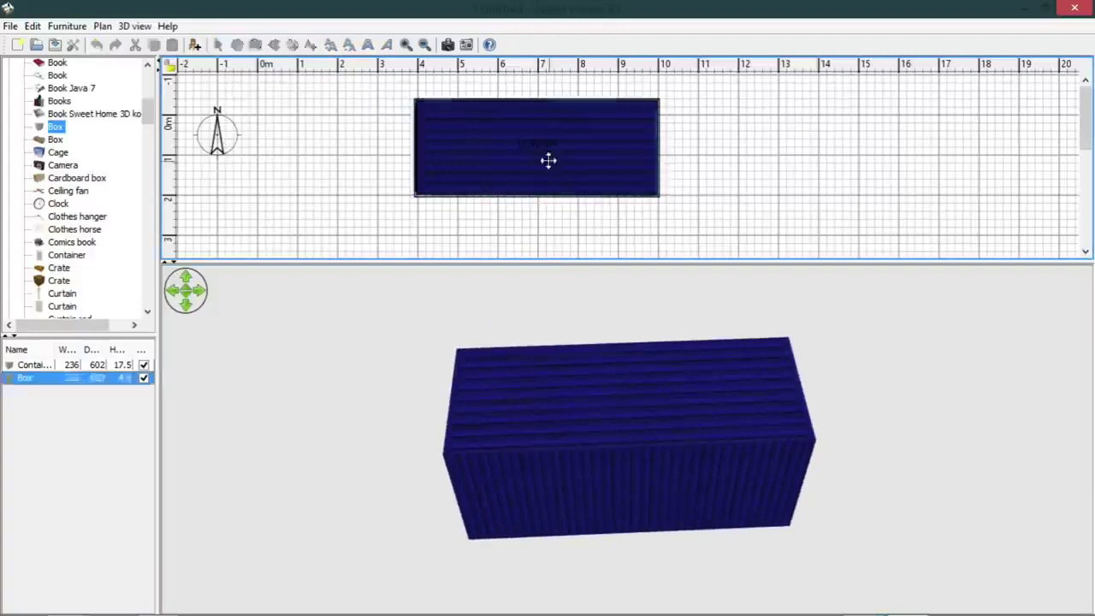
pyautogui.click(144, 377)
pyautogui.click(144, 378)
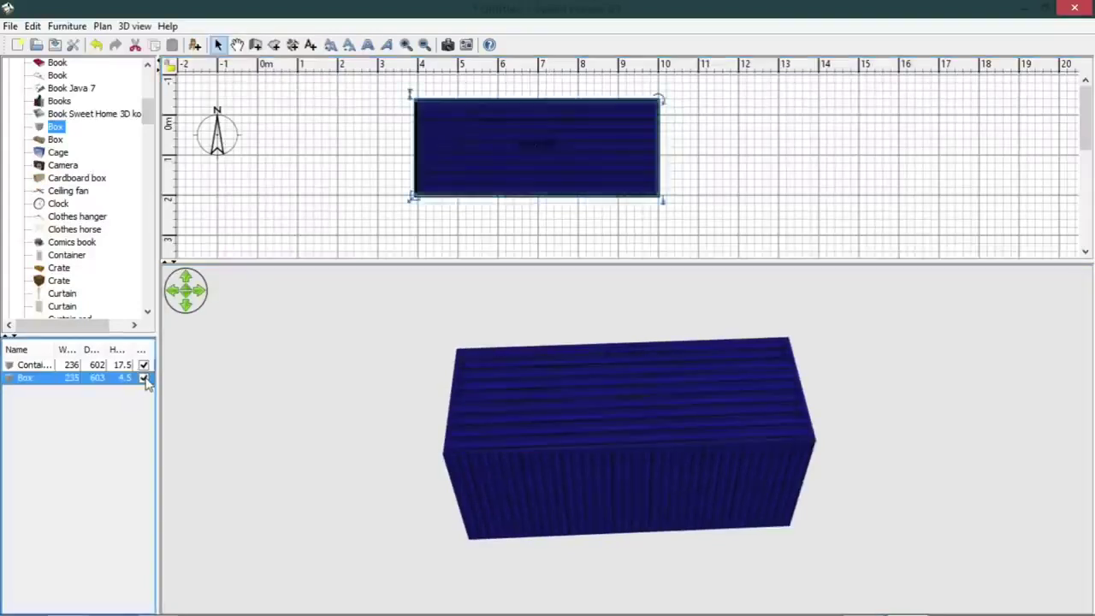
pyautogui.click(144, 378)
pyautogui.moveTo(721, 454); pyautogui.dragTo(702, 466)
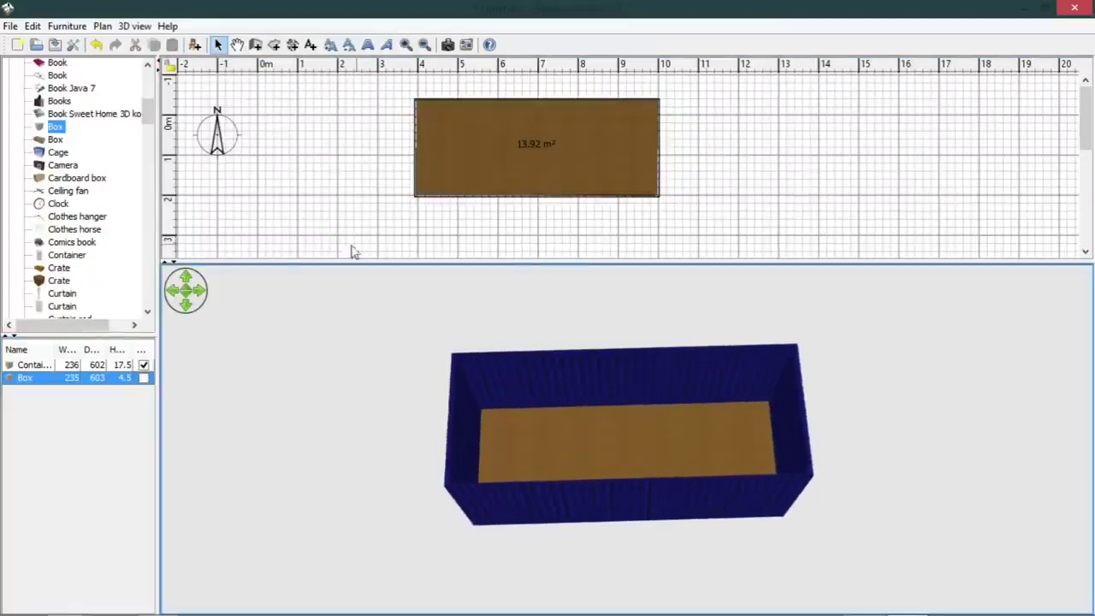
# Place a Service hatch from the Doors and windows category in the container's west end wall
pyautogui.moveTo(153, 117); pyautogui.dragTo(148, 84)
pyautogui.click(10, 167)
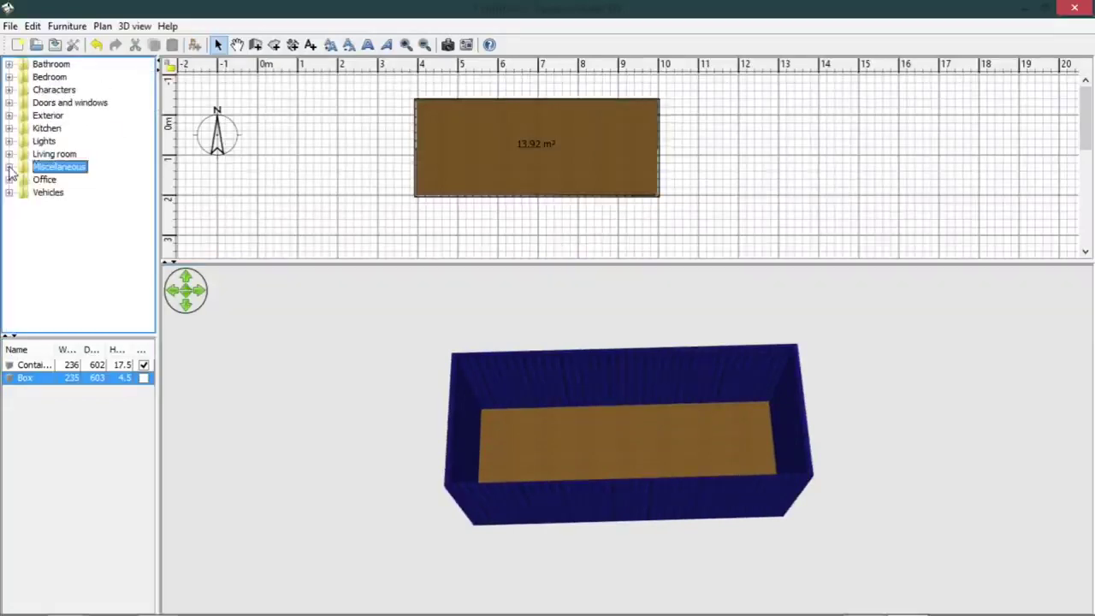
pyautogui.click(10, 102)
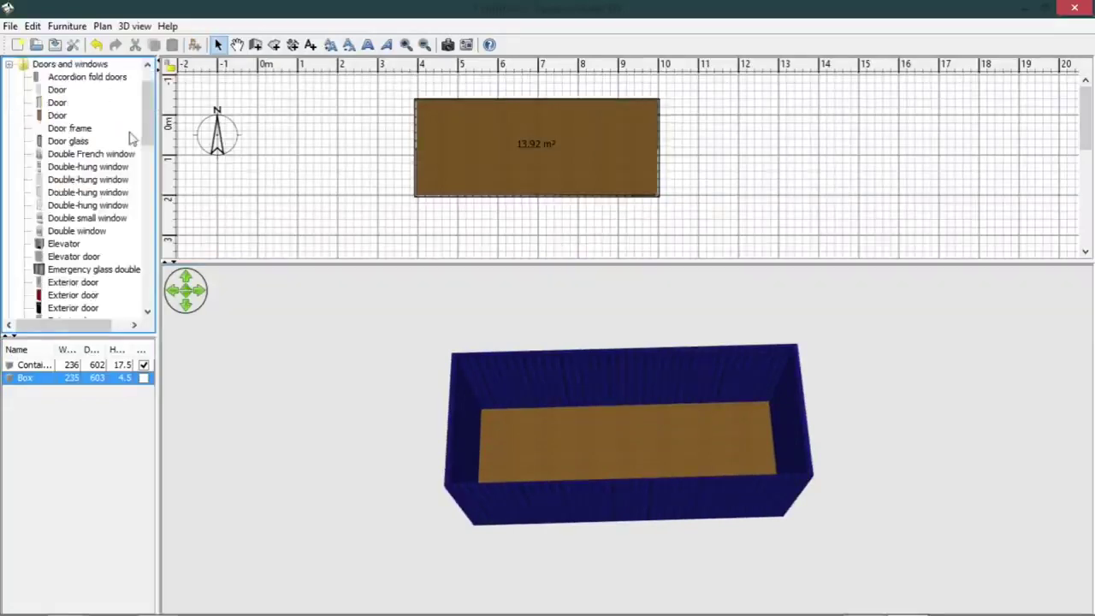
pyautogui.moveTo(150, 120); pyautogui.dragTo(143, 255)
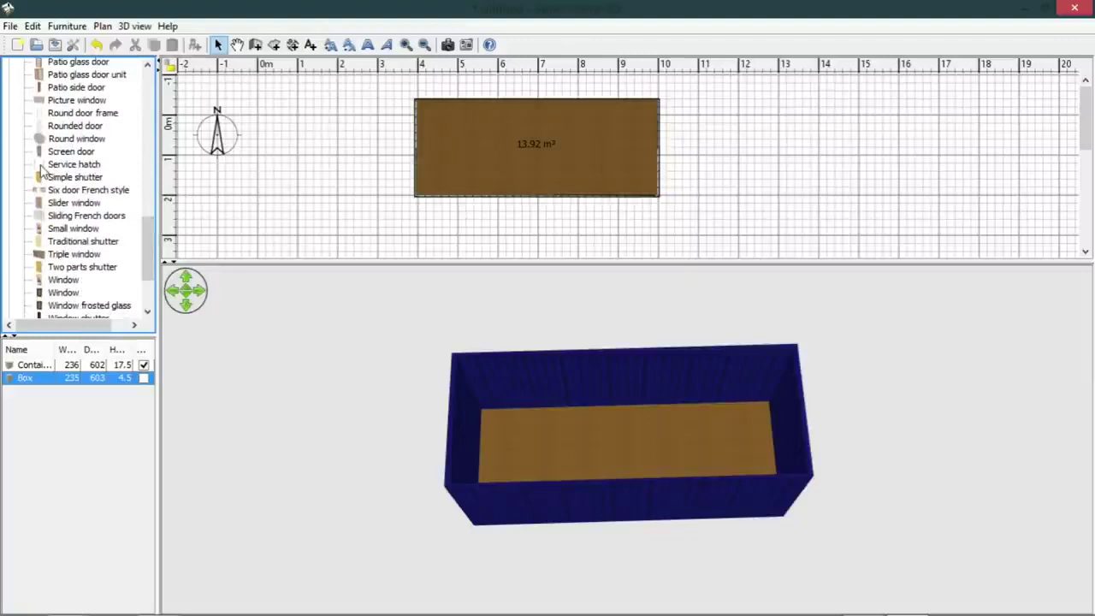
pyautogui.moveTo(43, 169)
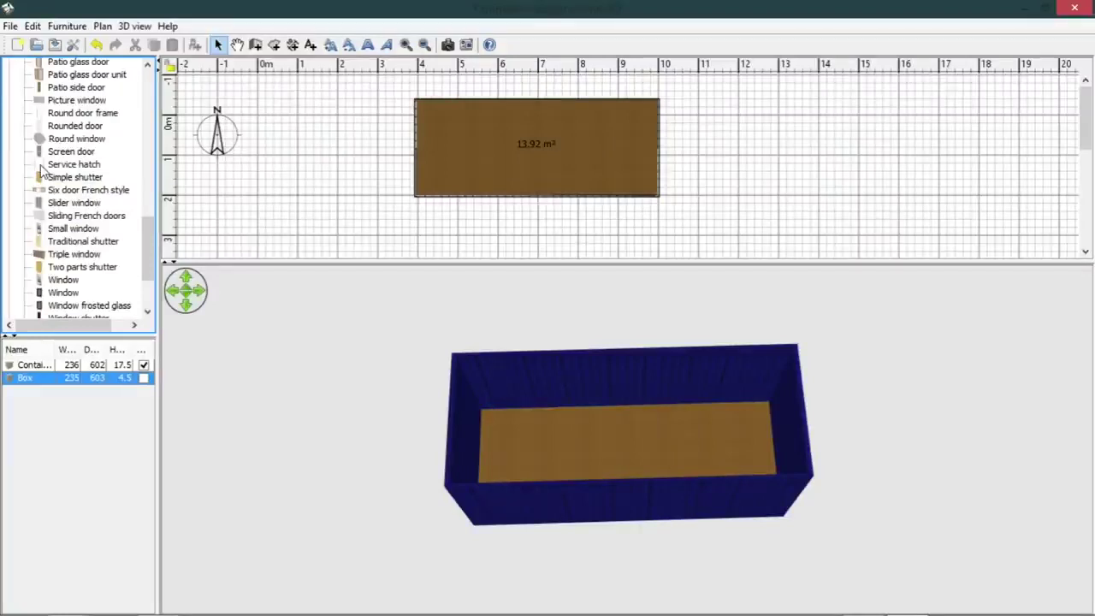
pyautogui.moveTo(48, 168)
pyautogui.mouseDown()
pyautogui.moveTo(293, 171)
pyautogui.moveTo(398, 127)
pyautogui.mouseUp()
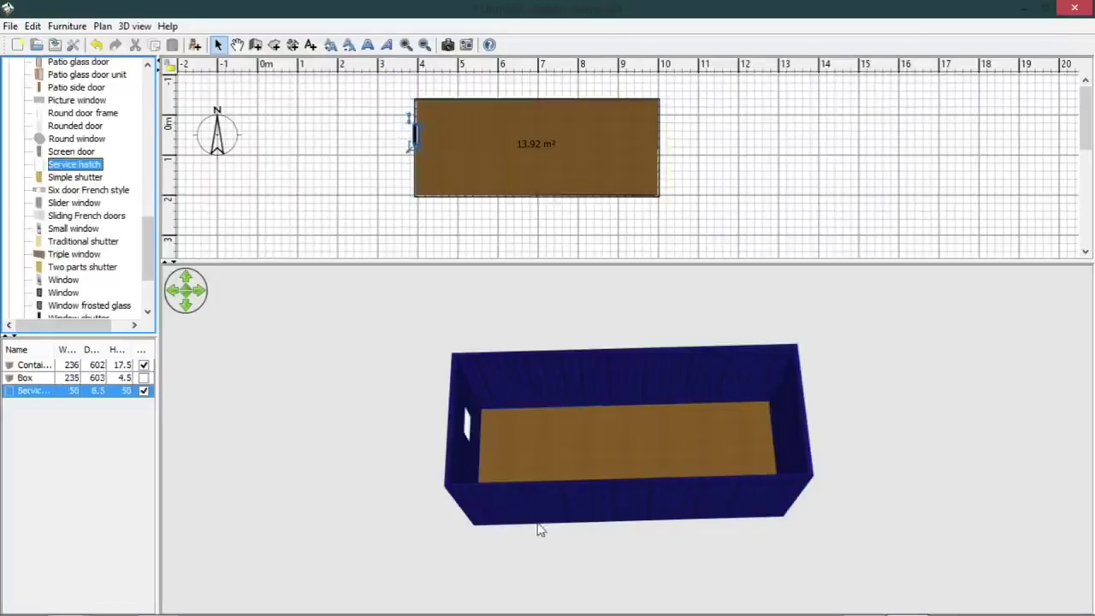
# Rename the service hatch in the west end wall as Container Door Opening and size it 234 cm wide by 228 cm high
pyautogui.moveTo(541, 523)
pyautogui.mouseDown()
pyautogui.moveTo(660, 460)
pyautogui.moveTo(740, 357)
pyautogui.moveTo(660, 422)
pyautogui.mouseUp()
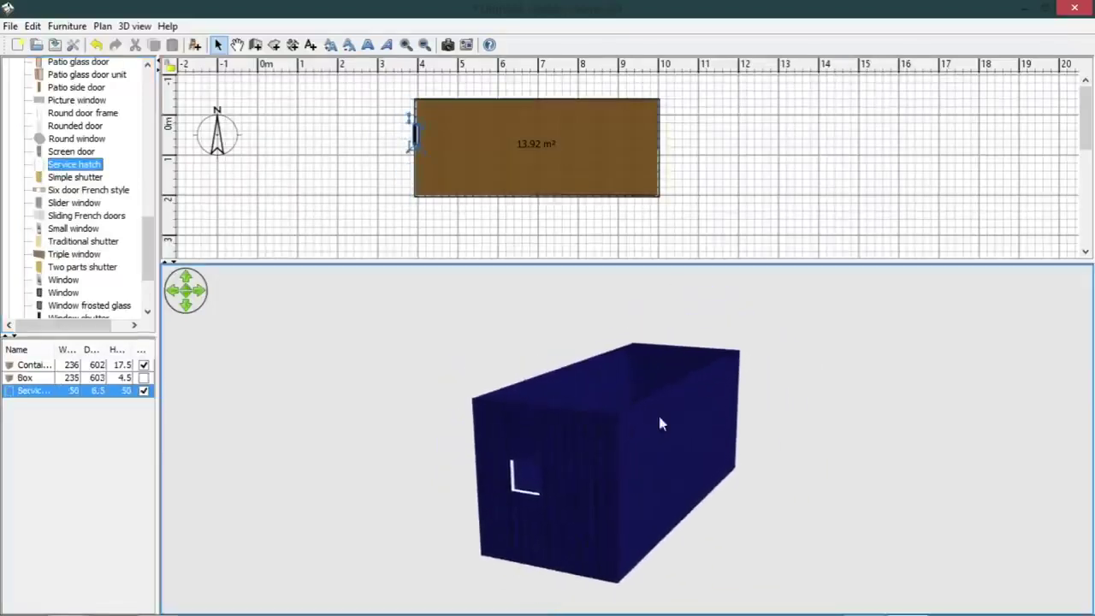
pyautogui.doubleClick(414, 139)
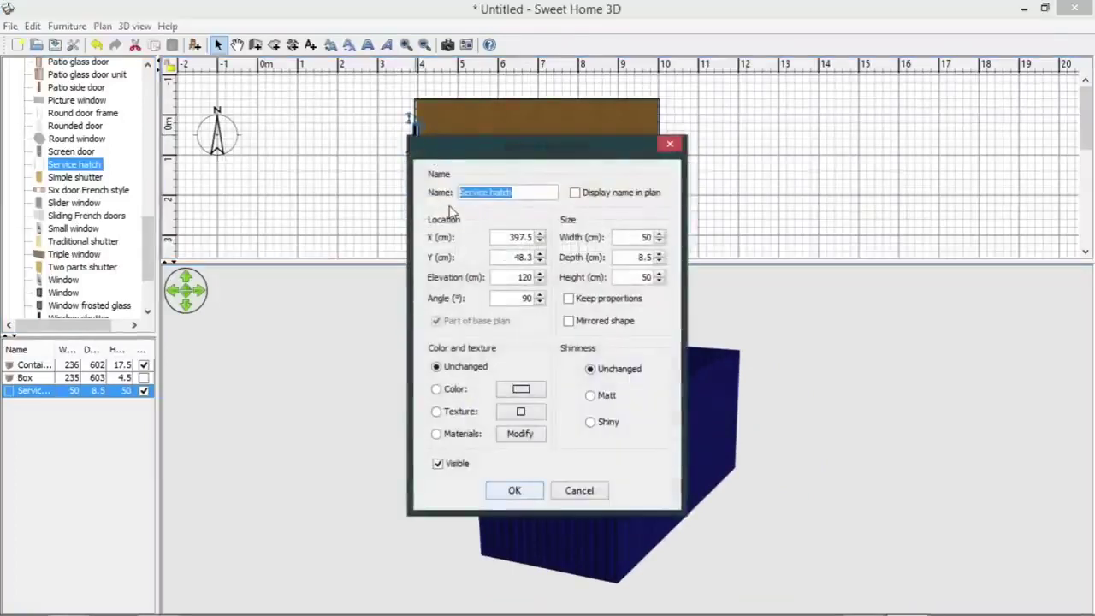
pyautogui.write('Conta')
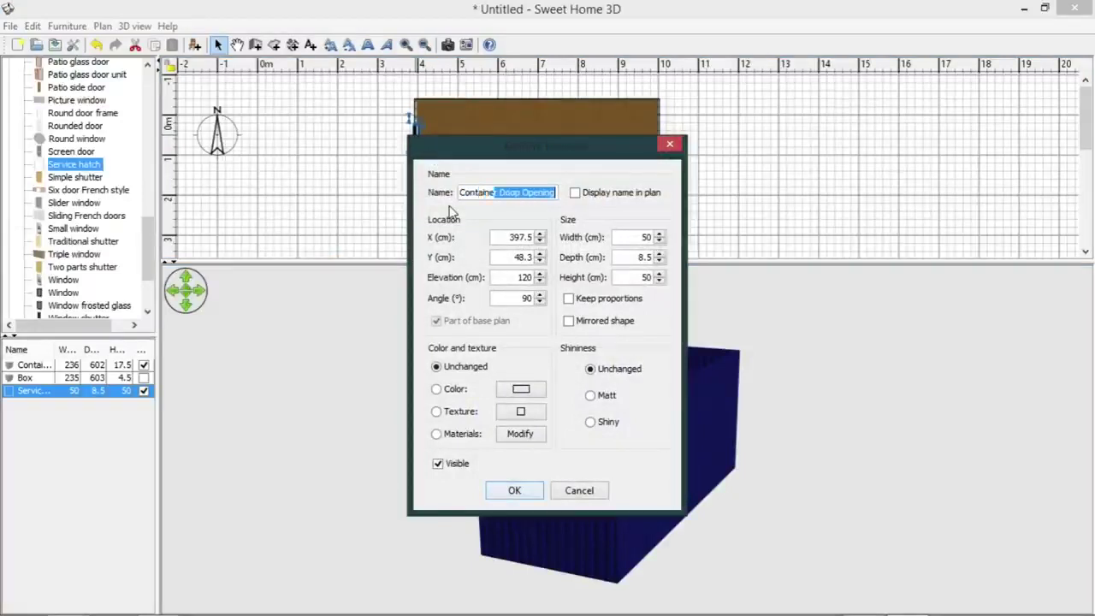
pyautogui.write('iner Door')
pyautogui.click(631, 238)
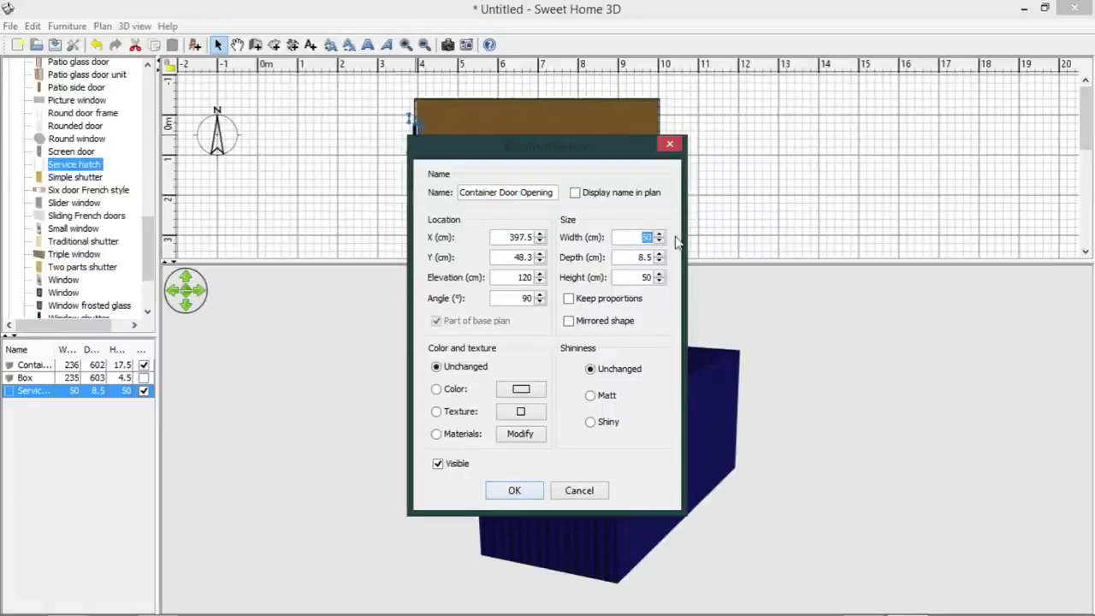
pyautogui.write('234')
pyautogui.click(651, 278)
pyautogui.write('228')
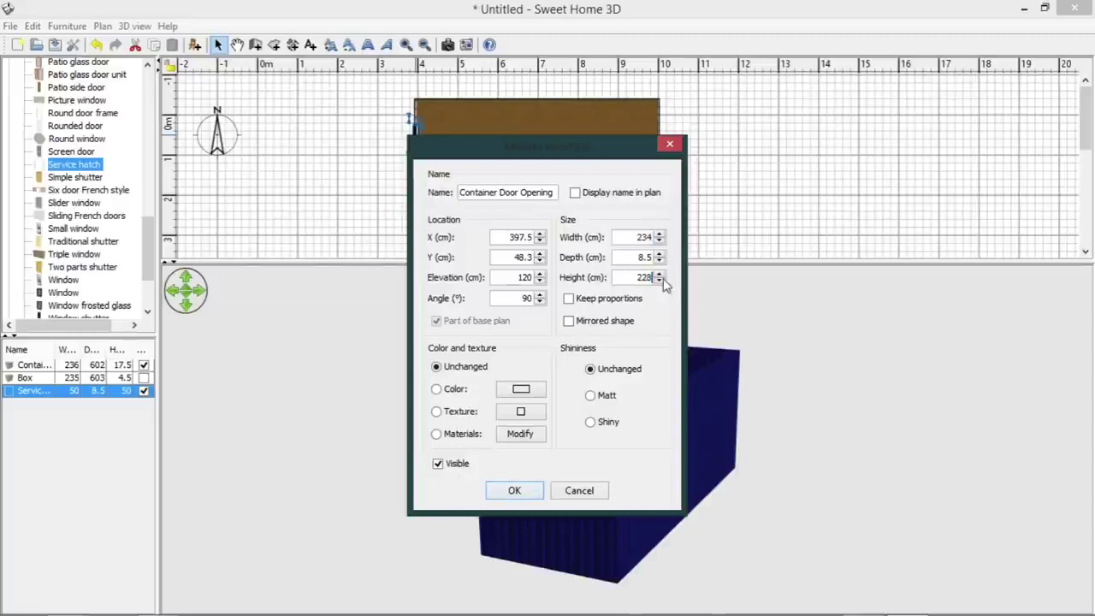
# Apply the Blue Corrugated Shipping Container texture to the door opening
pyautogui.click(520, 413)
pyautogui.moveTo(571, 248); pyautogui.dragTo(574, 282)
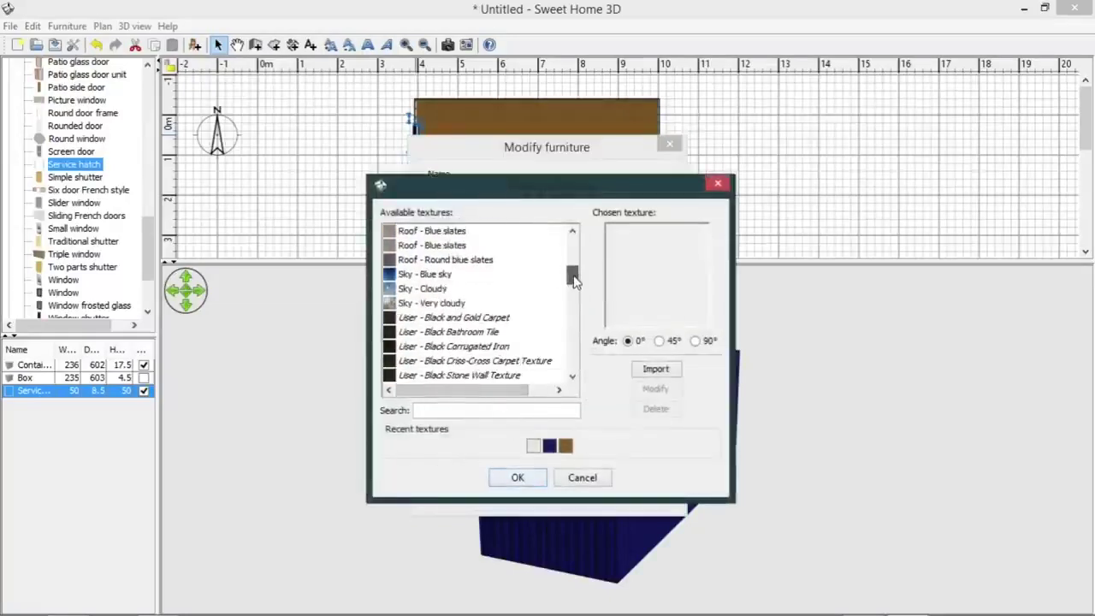
pyautogui.scroll(-3, 574, 282)
pyautogui.click(472, 319)
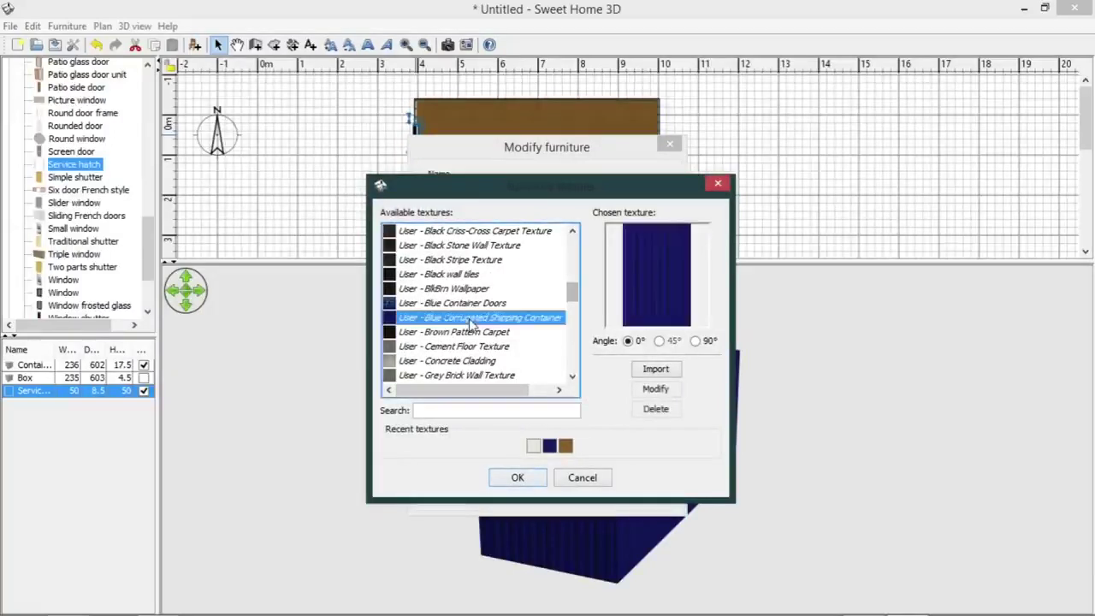
pyautogui.click(517, 477)
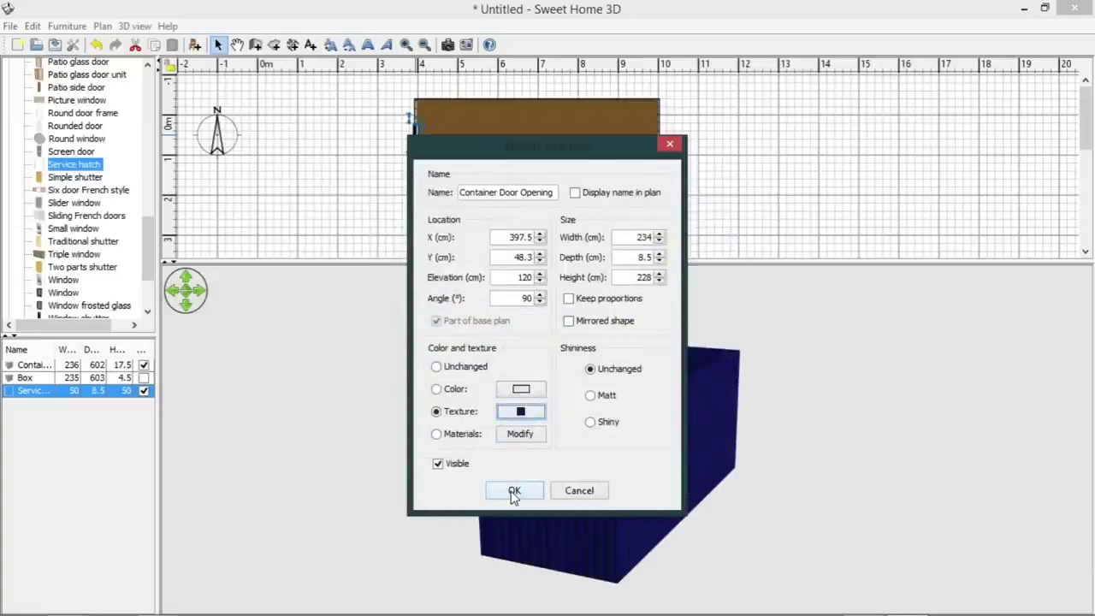
pyautogui.click(513, 492)
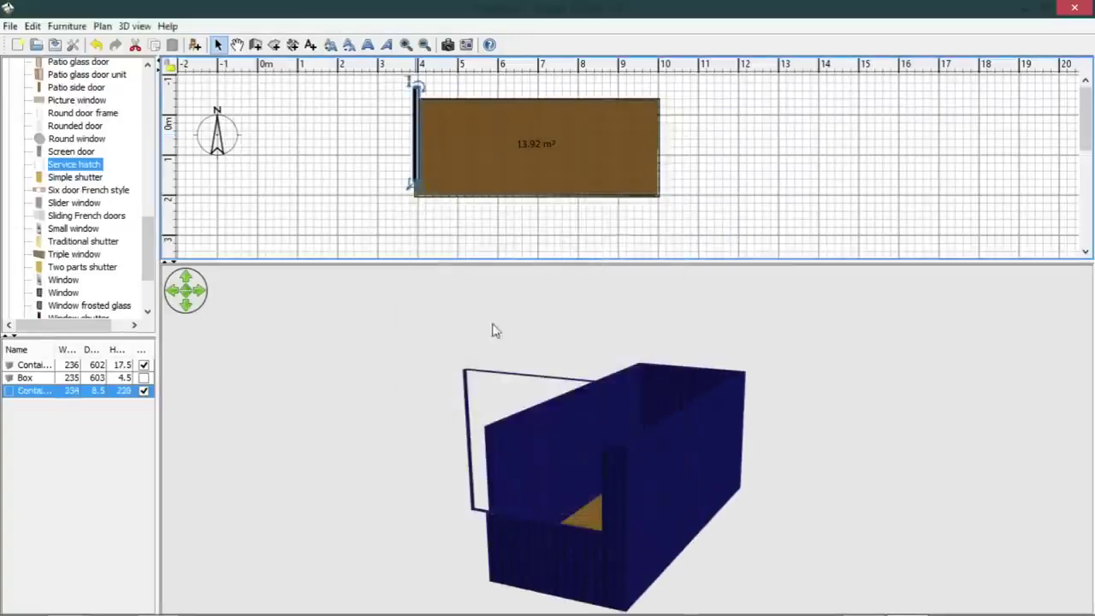
# Move the door opening south until it spans the west end wall, and set its elevation to 18 cm
pyautogui.moveTo(410, 134); pyautogui.dragTo(412, 144)
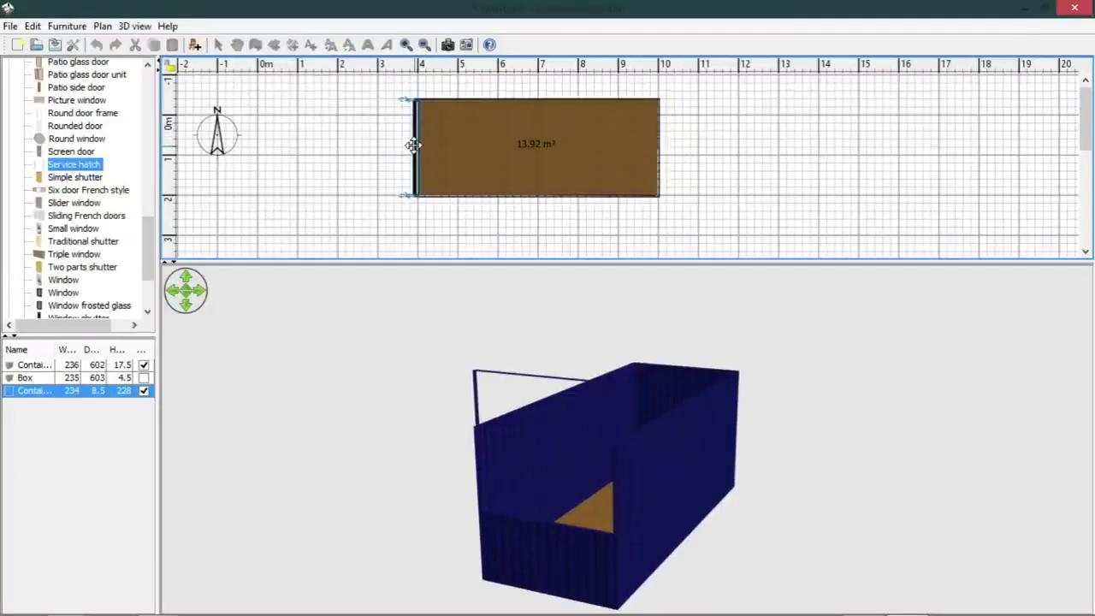
pyautogui.moveTo(413, 144); pyautogui.dragTo(412, 145)
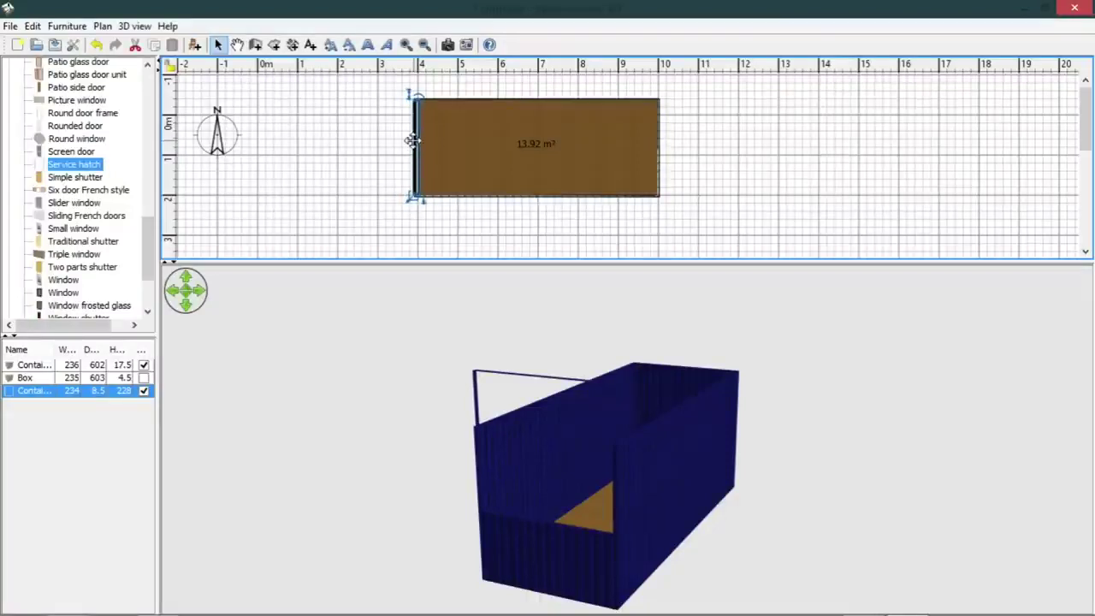
pyautogui.doubleClick(412, 141)
pyautogui.doubleClick(524, 277)
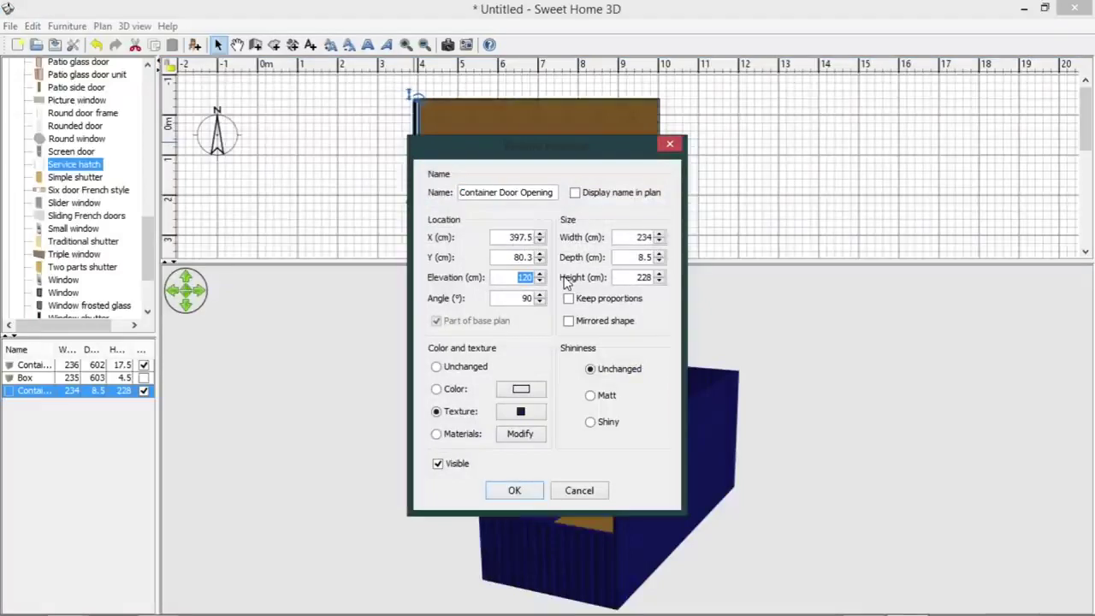
pyautogui.write('18')
pyautogui.click(512, 491)
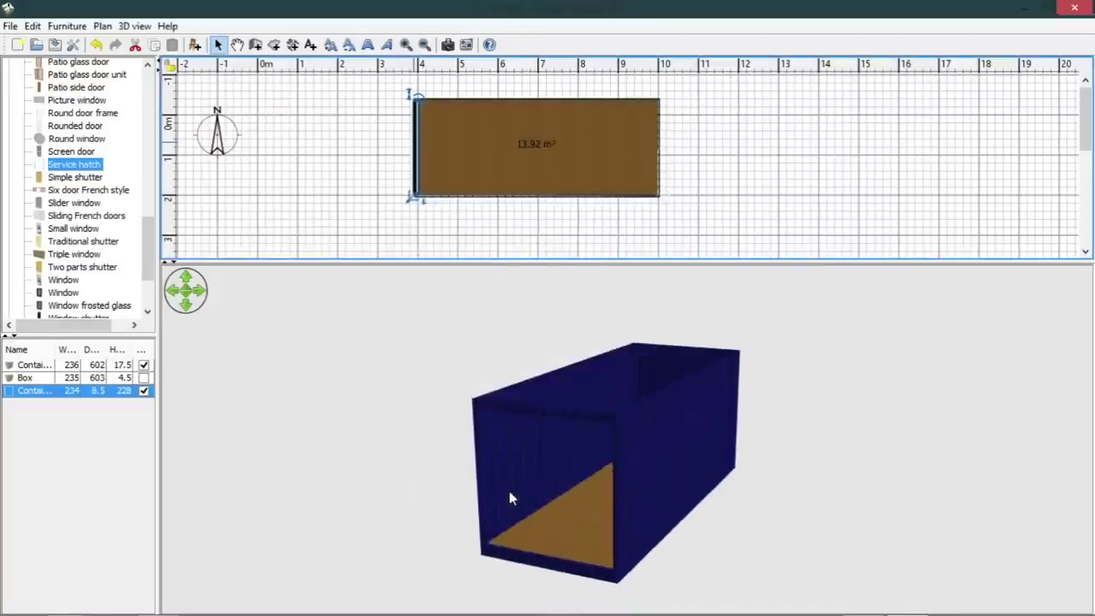
# Make the hidden blue roof panel visible again and set its width to 236 cm
pyautogui.moveTo(594, 528); pyautogui.dragTo(633, 531)
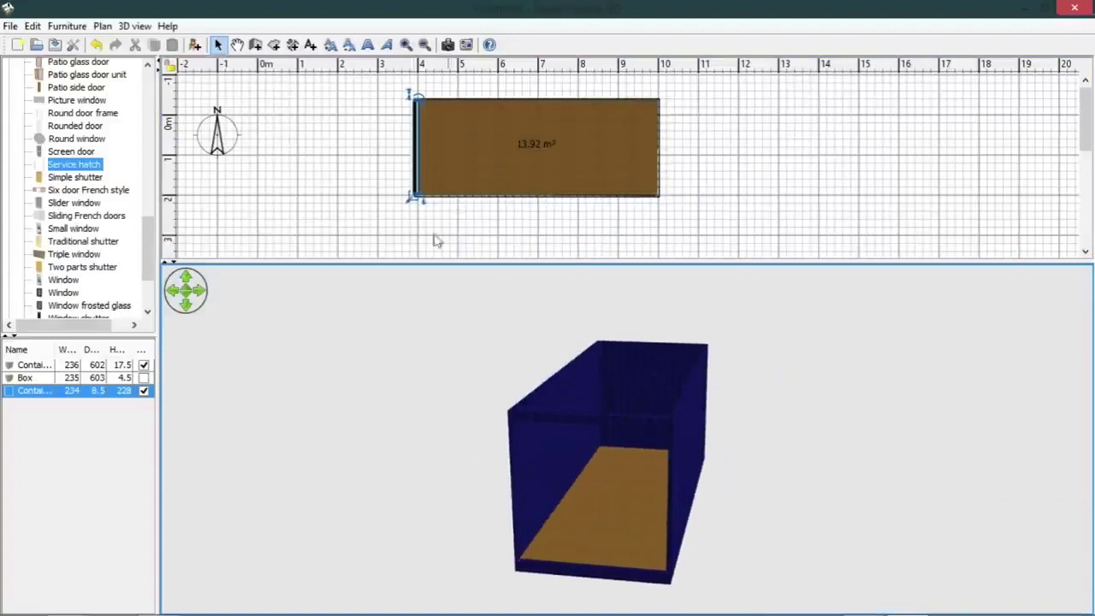
pyautogui.click(144, 377)
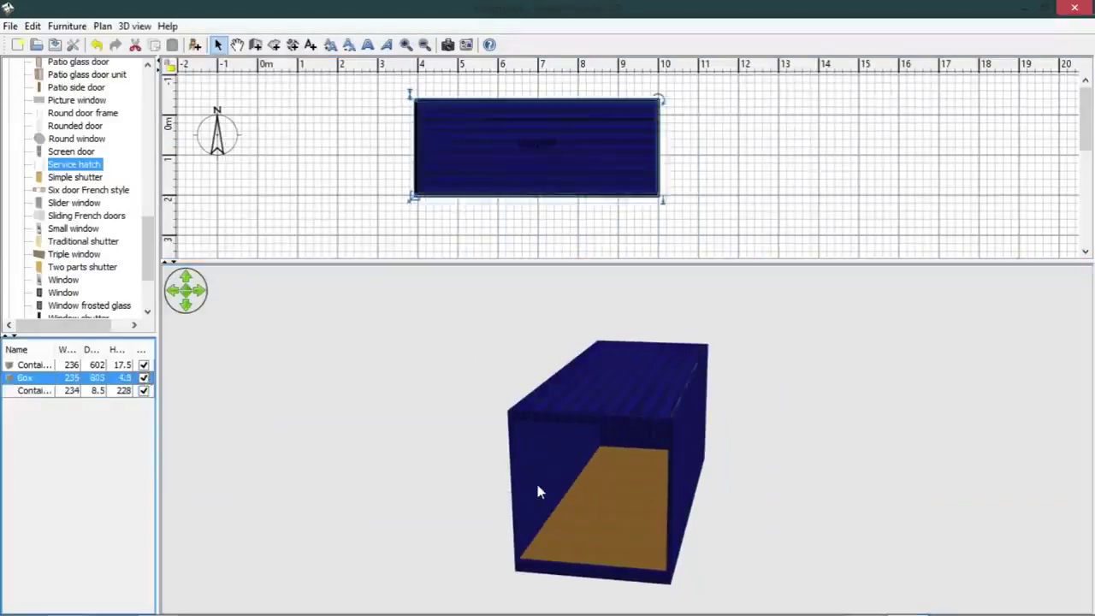
pyautogui.doubleClick(555, 151)
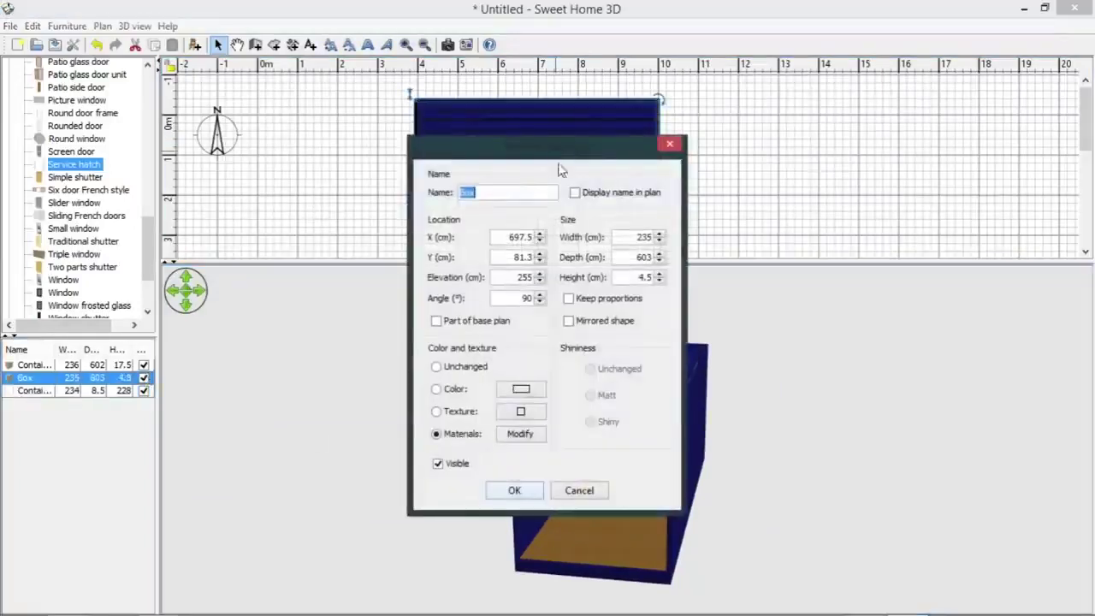
pyautogui.click(659, 233)
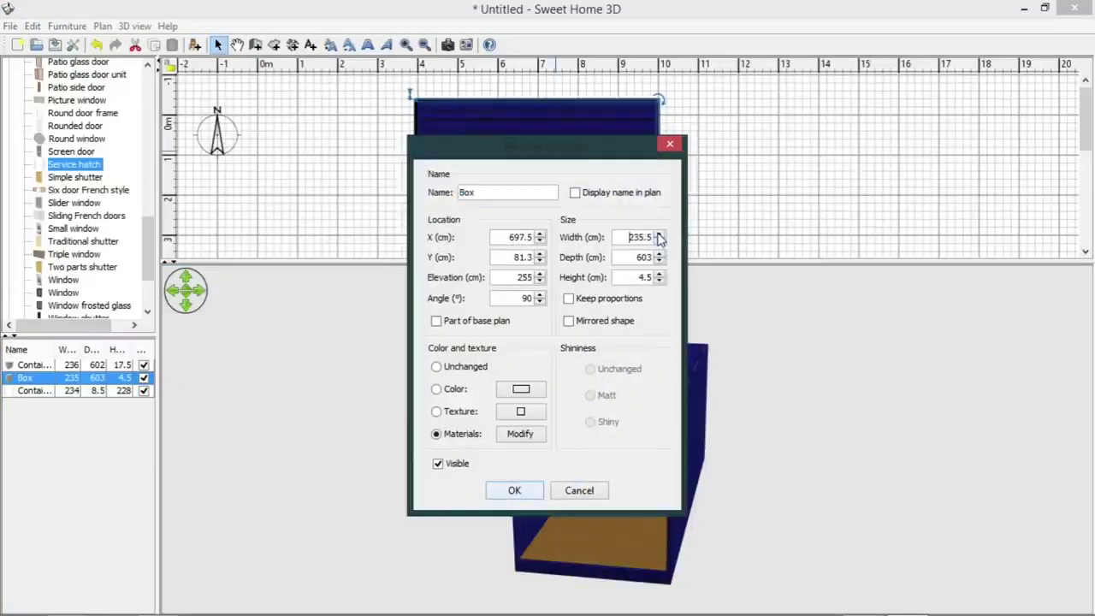
pyautogui.click(659, 233)
pyautogui.click(514, 490)
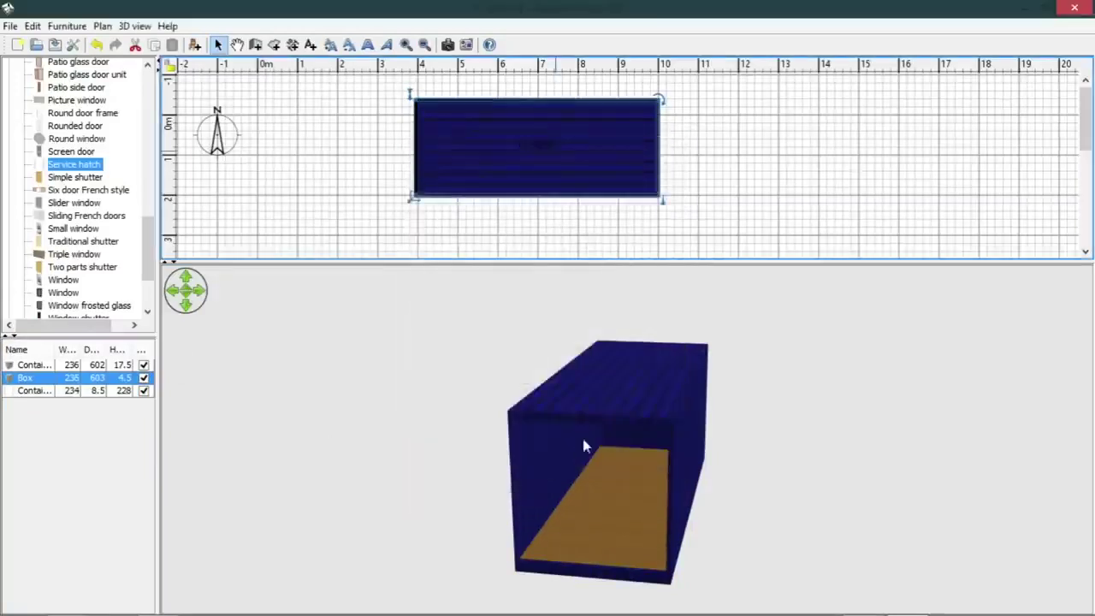
# Examine the container's roof, long wall and end door opening from several angles in 3D
pyautogui.moveTo(627, 455); pyautogui.dragTo(535, 428)
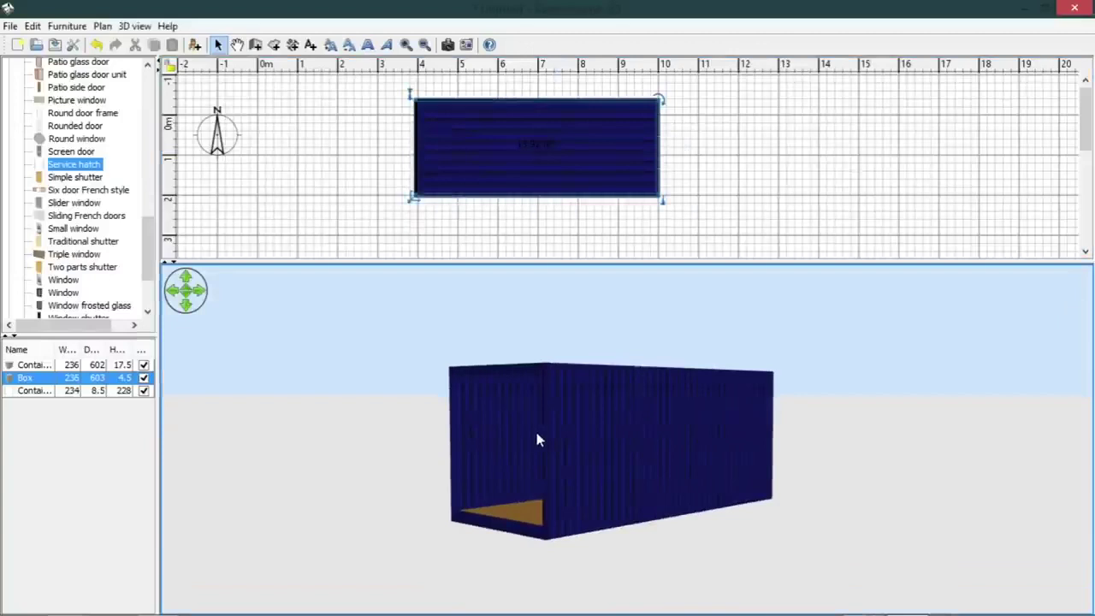
pyautogui.moveTo(601, 465)
pyautogui.mouseDown()
pyautogui.moveTo(569, 454)
pyautogui.moveTo(608, 472)
pyautogui.mouseUp()
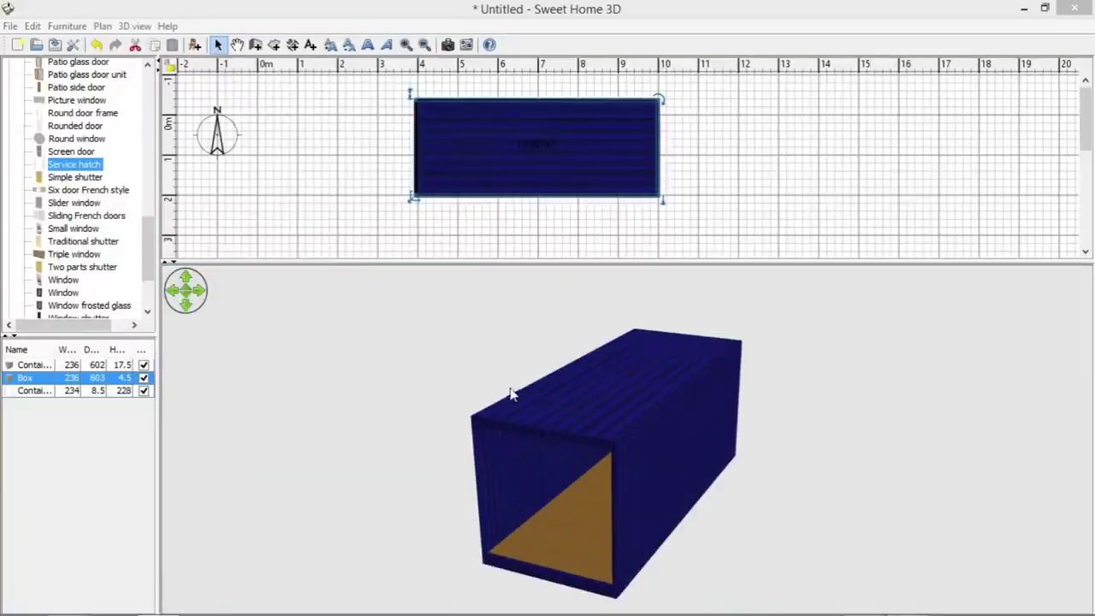
pyautogui.moveTo(650, 462); pyautogui.dragTo(548, 476)
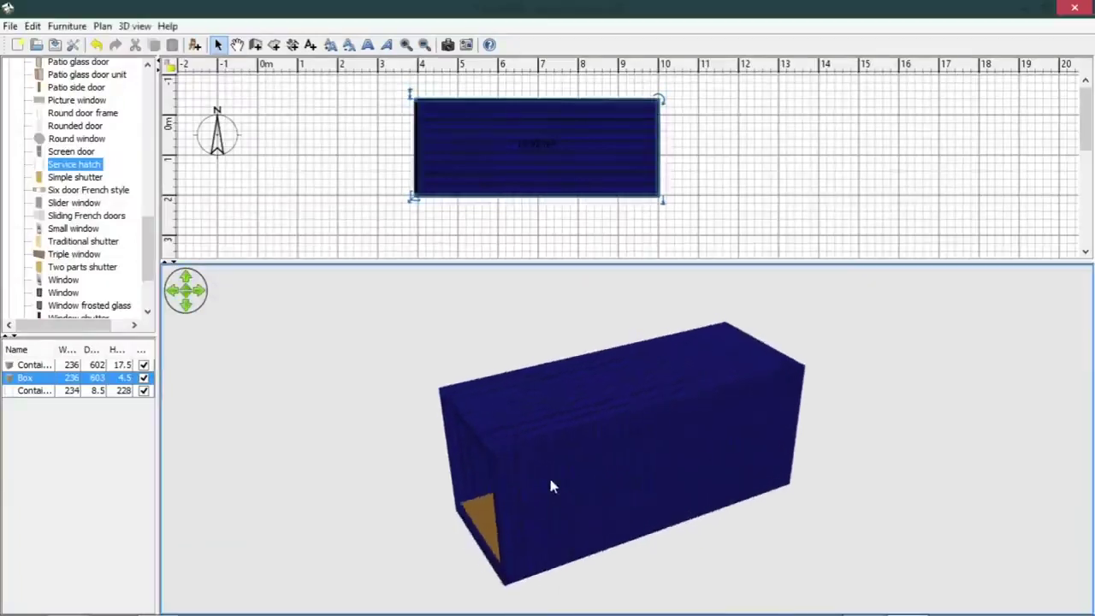
pyautogui.moveTo(617, 494); pyautogui.dragTo(682, 418)
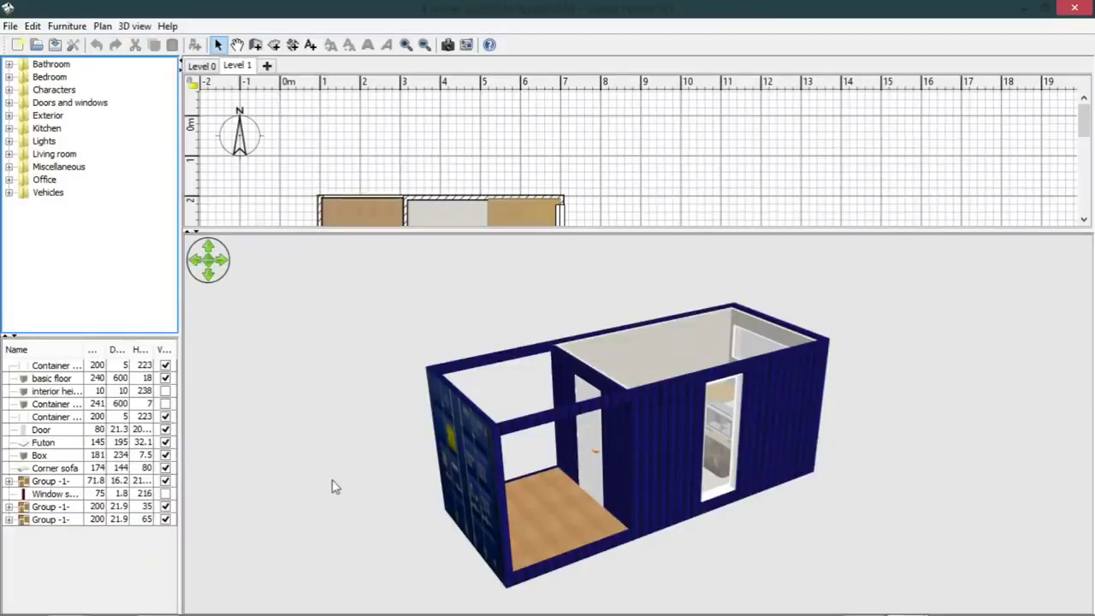
# Examine the furnished container example with its porch, container doors and side window in 3D
pyautogui.moveTo(659, 485); pyautogui.dragTo(738, 457)
pyautogui.moveTo(650, 469)
pyautogui.mouseDown()
pyautogui.moveTo(692, 447)
pyautogui.moveTo(682, 459)
pyautogui.moveTo(667, 454)
pyautogui.moveTo(645, 487)
pyautogui.mouseUp()
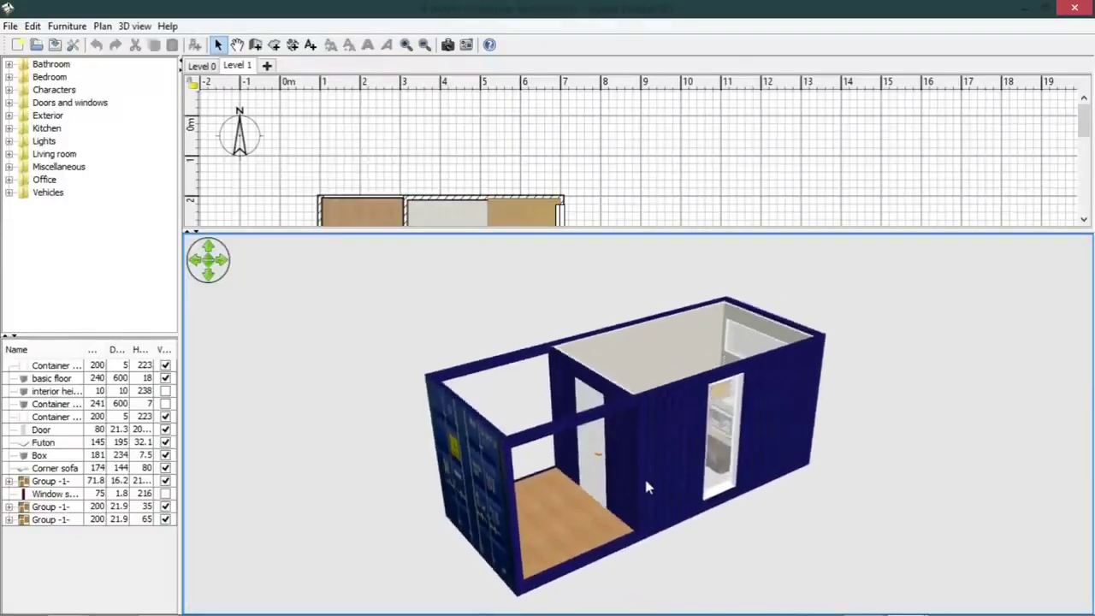